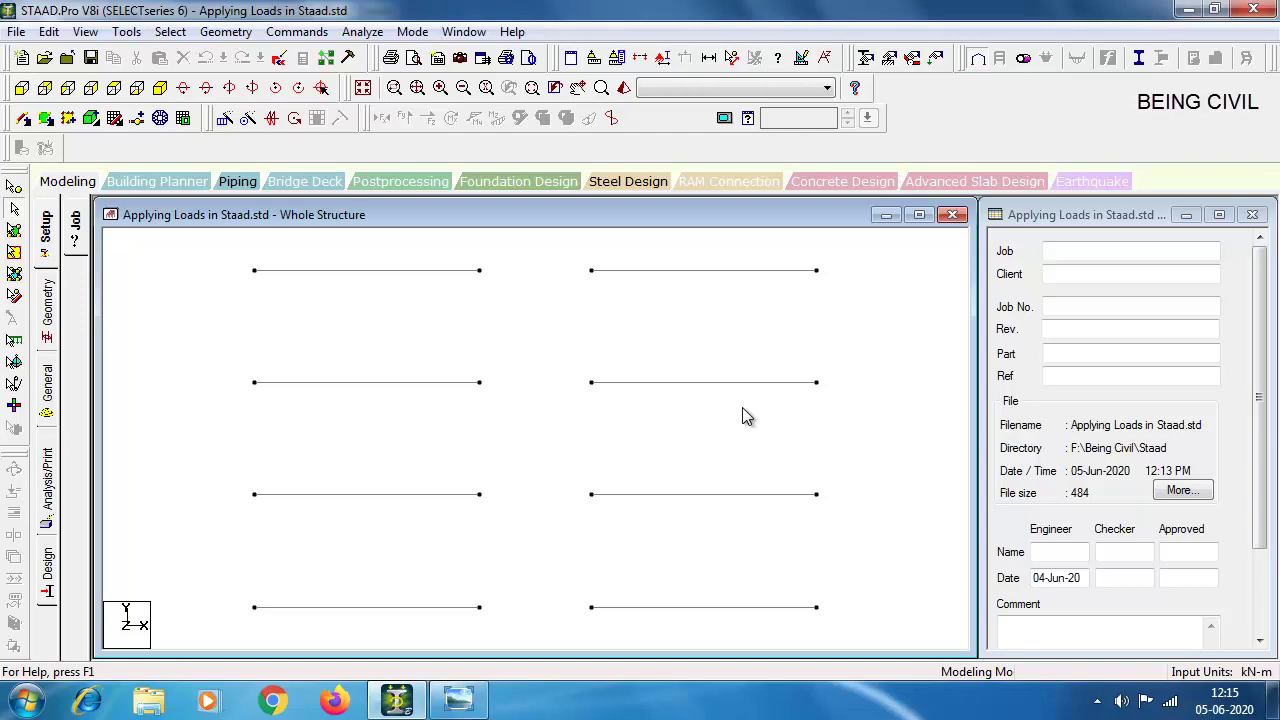
Step: Check the load-type sketch in Photo Viewer, then bring up the General properties page for the eight-beam model
{"action": "left_click", "coordinate": [459, 699]}
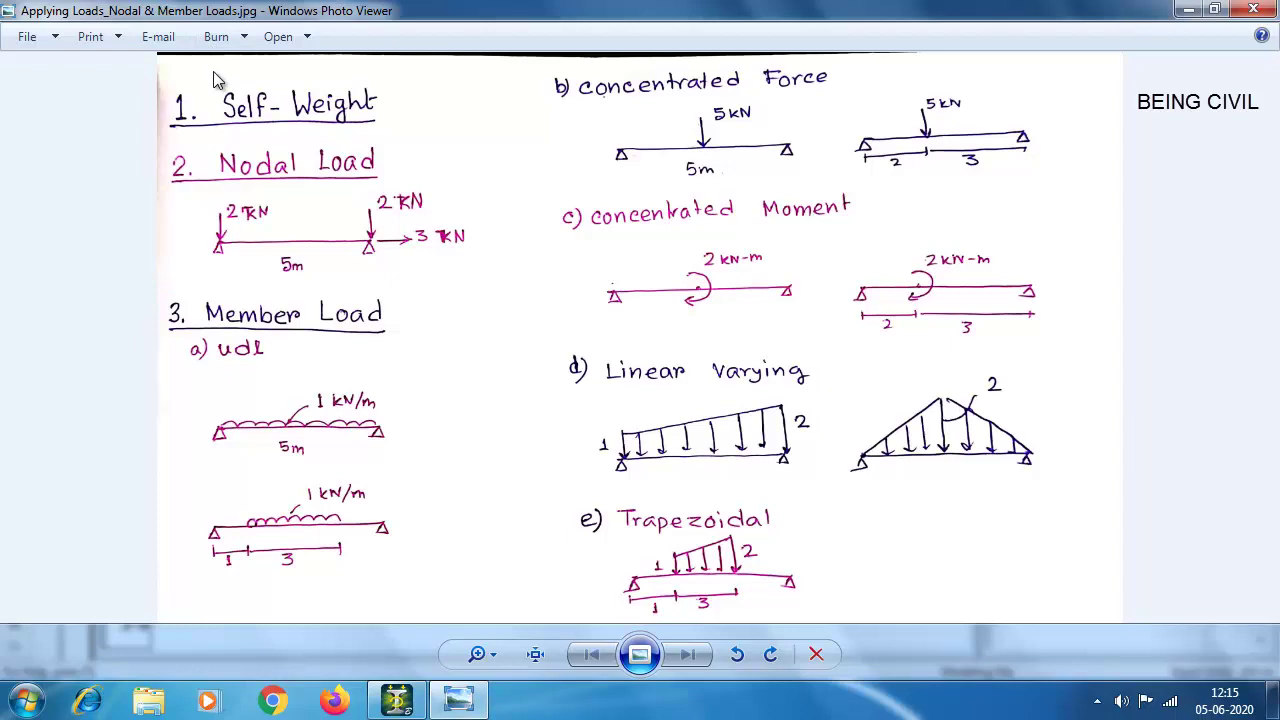
{"action": "left_click", "coordinate": [397, 699]}
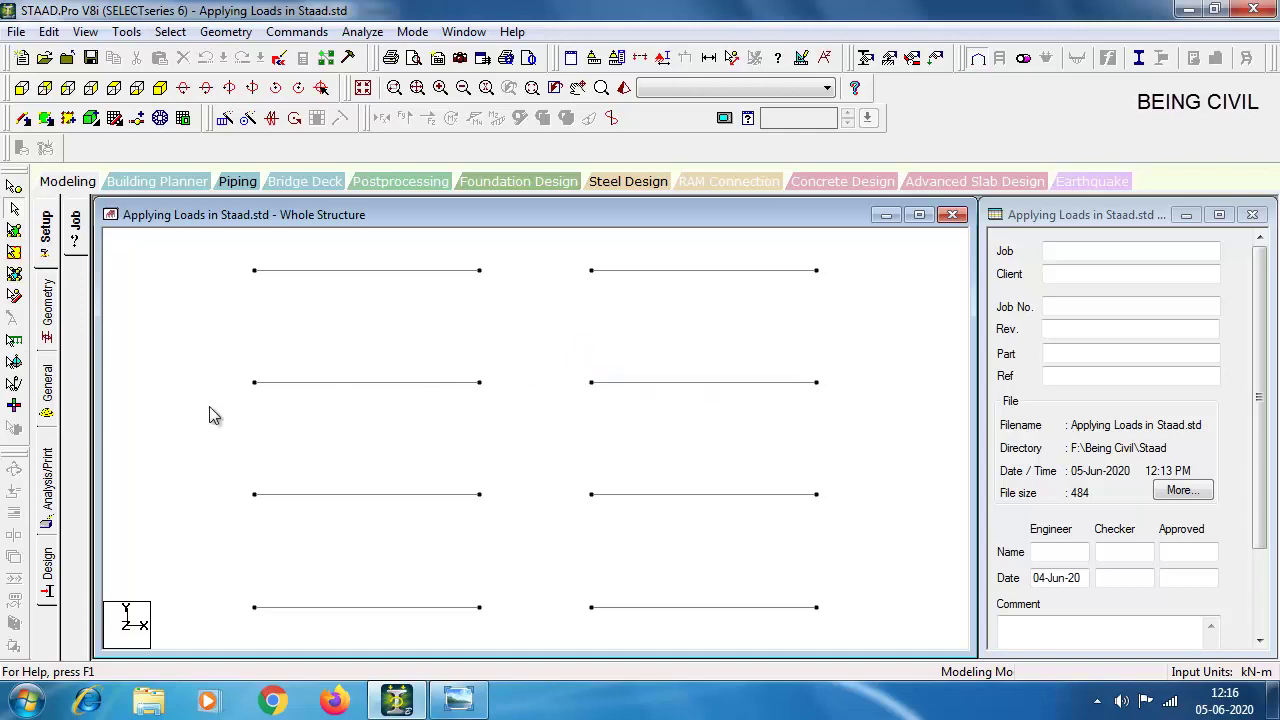
{"action": "left_click", "coordinate": [46, 390]}
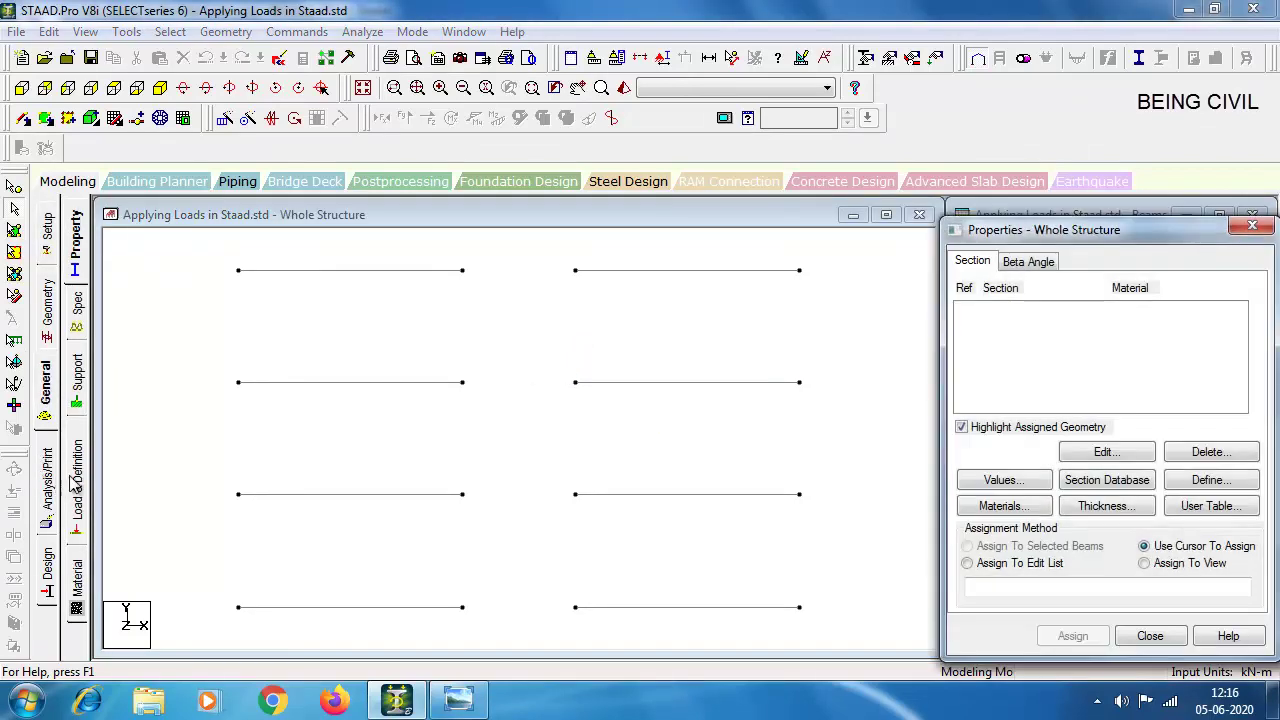
Step: Create primary load case 1, 'LOAD CASE 1', with loading type None, and make it active
{"action": "left_click", "coordinate": [76, 486]}
{"action": "left_click", "coordinate": [1047, 248]}
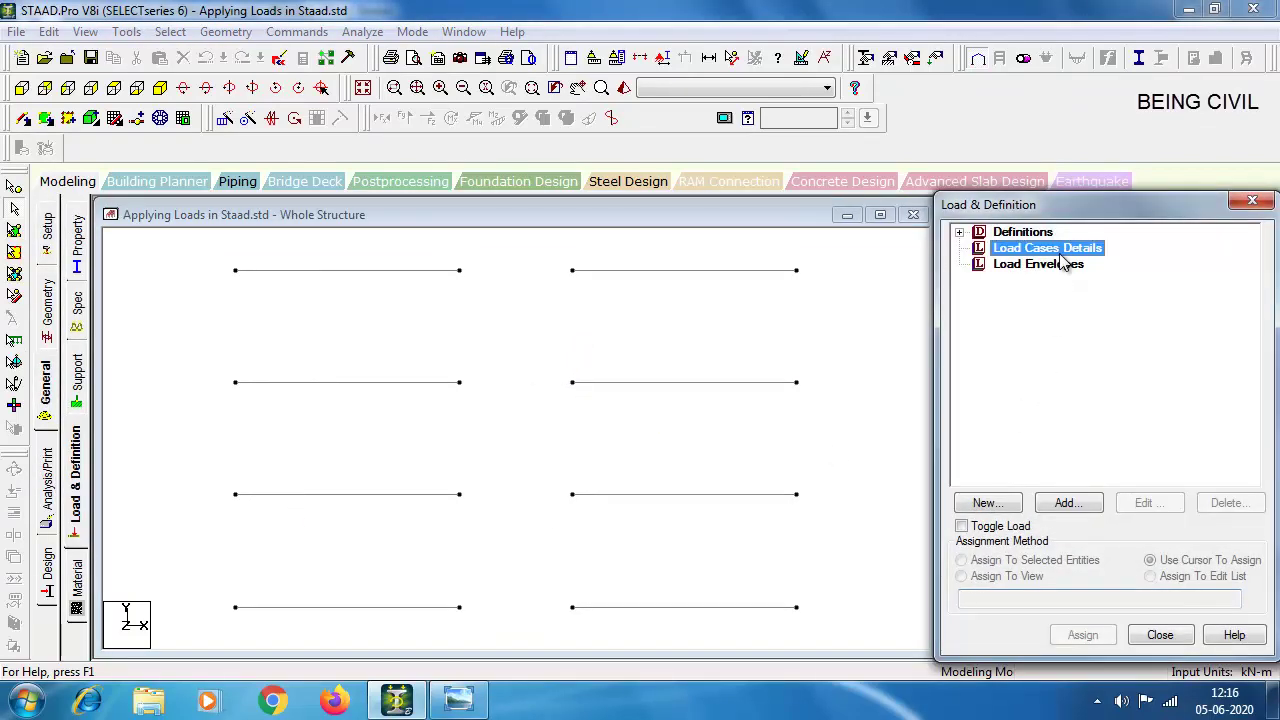
{"action": "left_click", "coordinate": [1066, 504]}
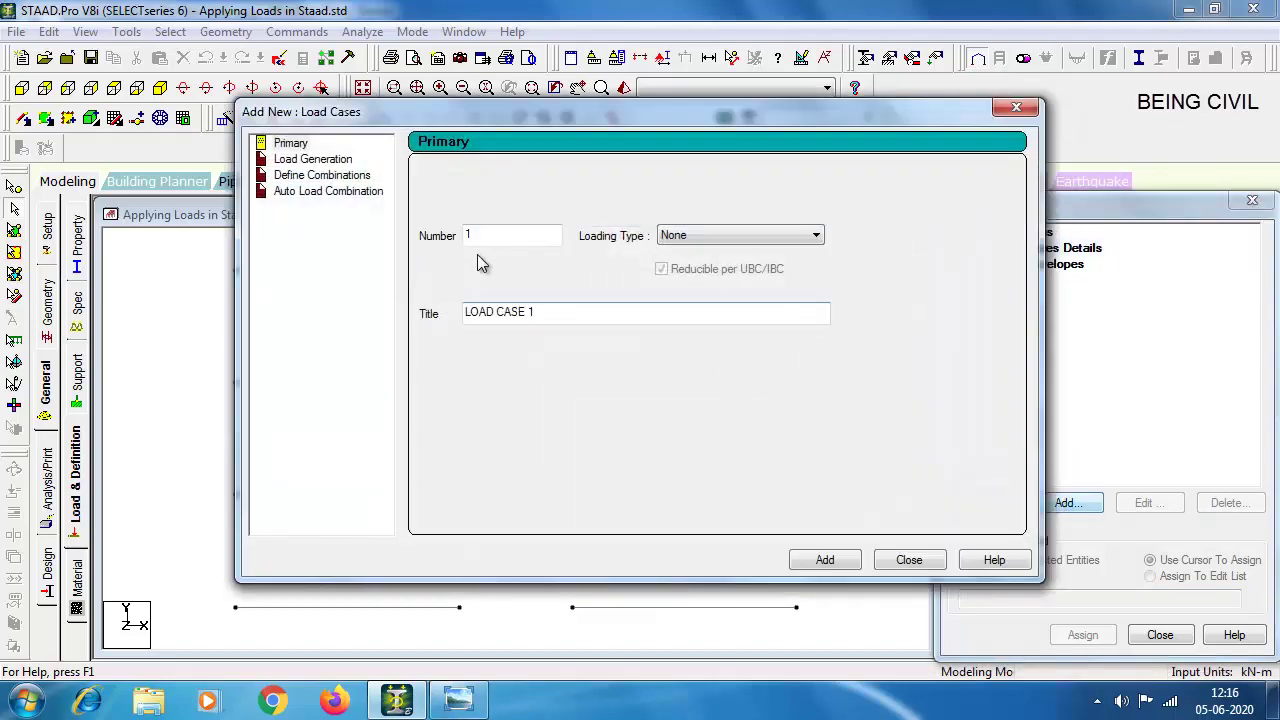
{"action": "left_click", "coordinate": [752, 245]}
{"action": "left_click", "coordinate": [740, 236]}
{"action": "left_click", "coordinate": [627, 312]}
{"action": "left_click", "coordinate": [825, 559]}
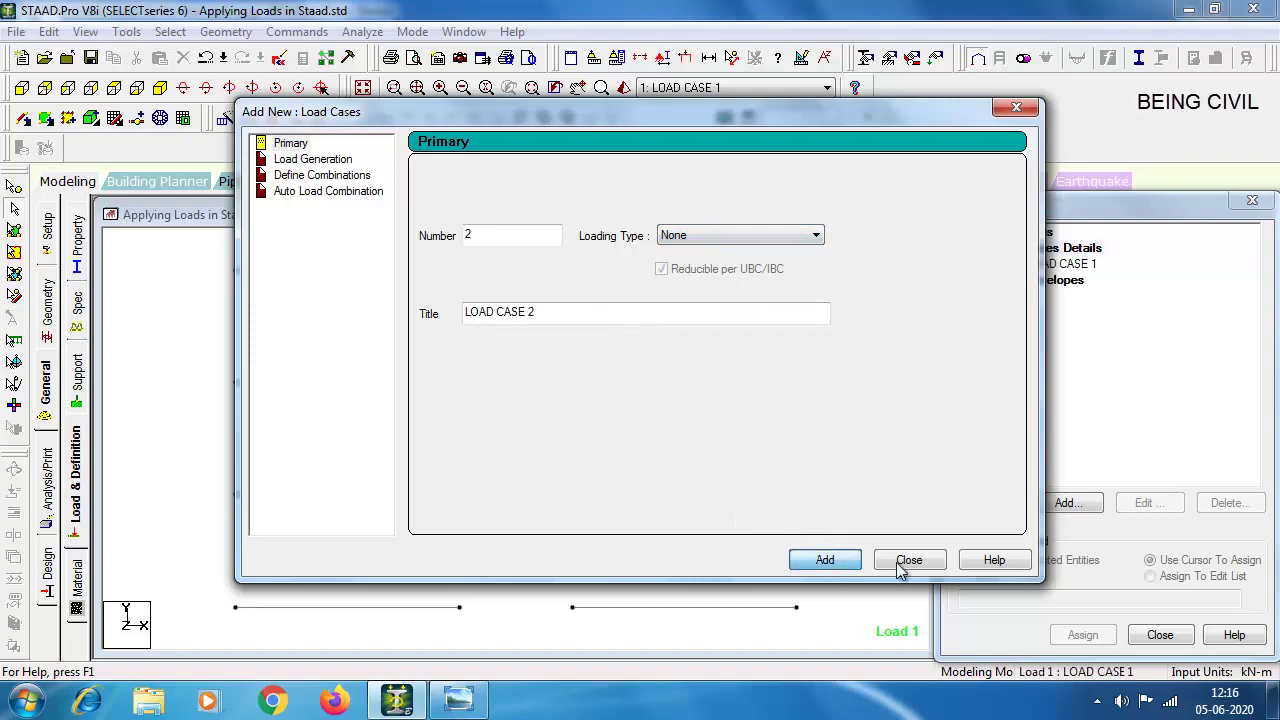
{"action": "left_click", "coordinate": [909, 559]}
{"action": "left_click", "coordinate": [1058, 264]}
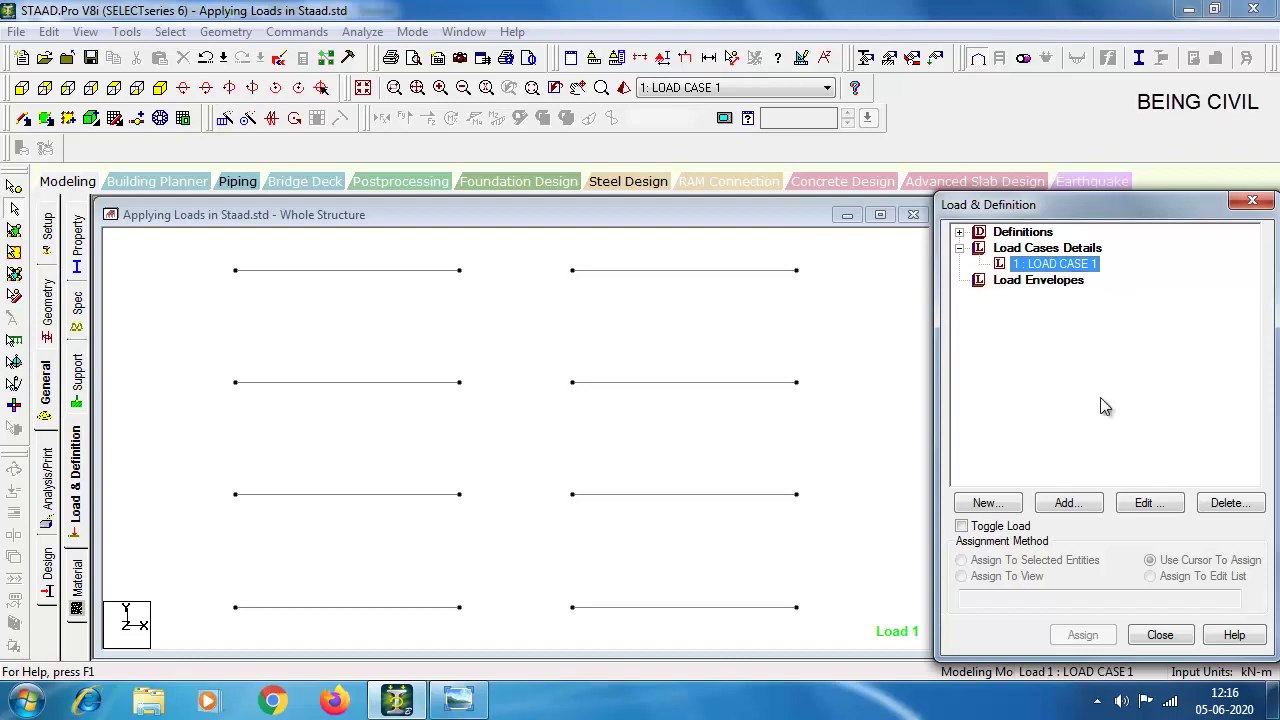
Step: Add a self-weight load in Y with factor -1.1 to load case 1
{"action": "left_click", "coordinate": [1068, 503]}
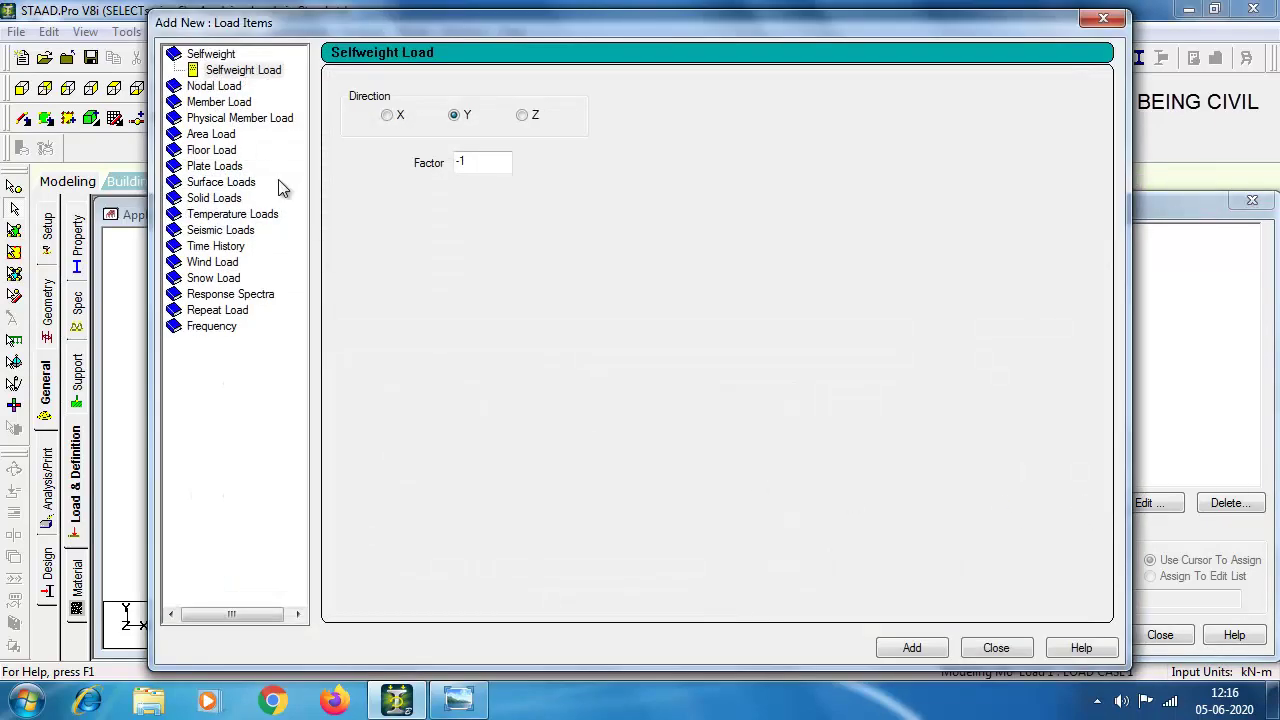
{"action": "left_click", "coordinate": [244, 72]}
{"action": "left_click_drag", "start_coordinate": [421, 27], "coordinate": [501, 34]}
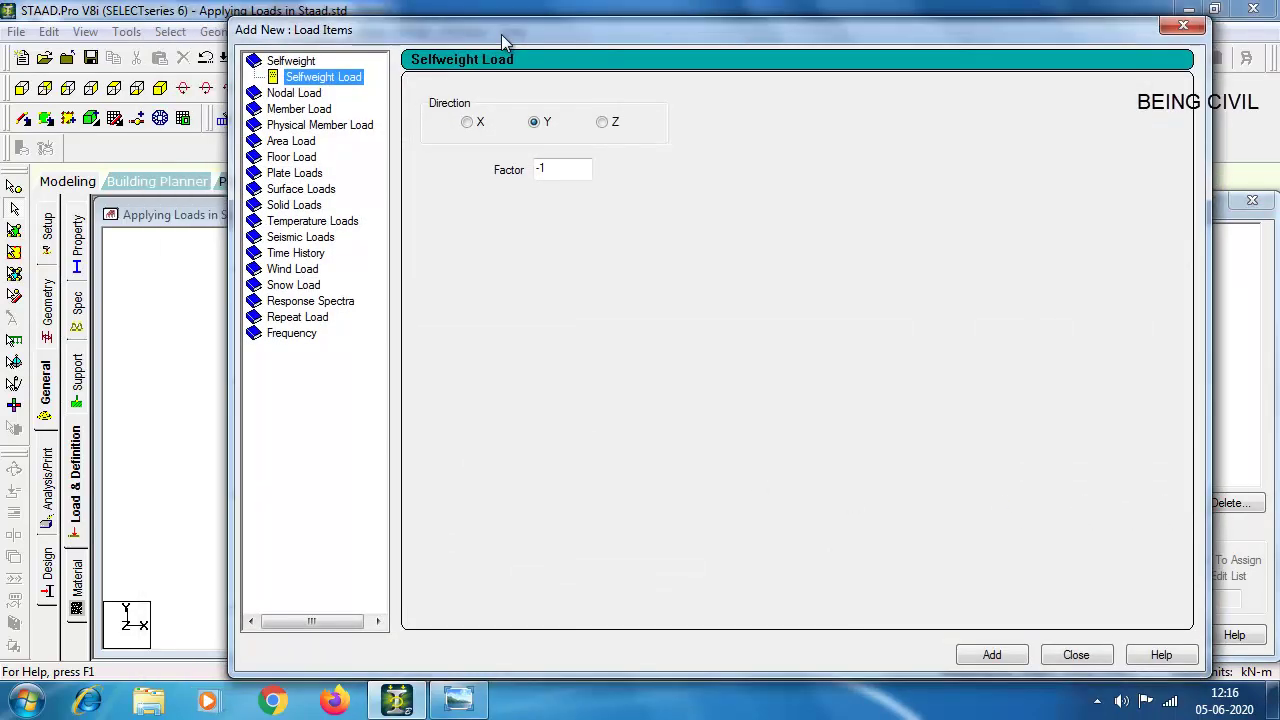
{"action": "left_click", "coordinate": [568, 171]}
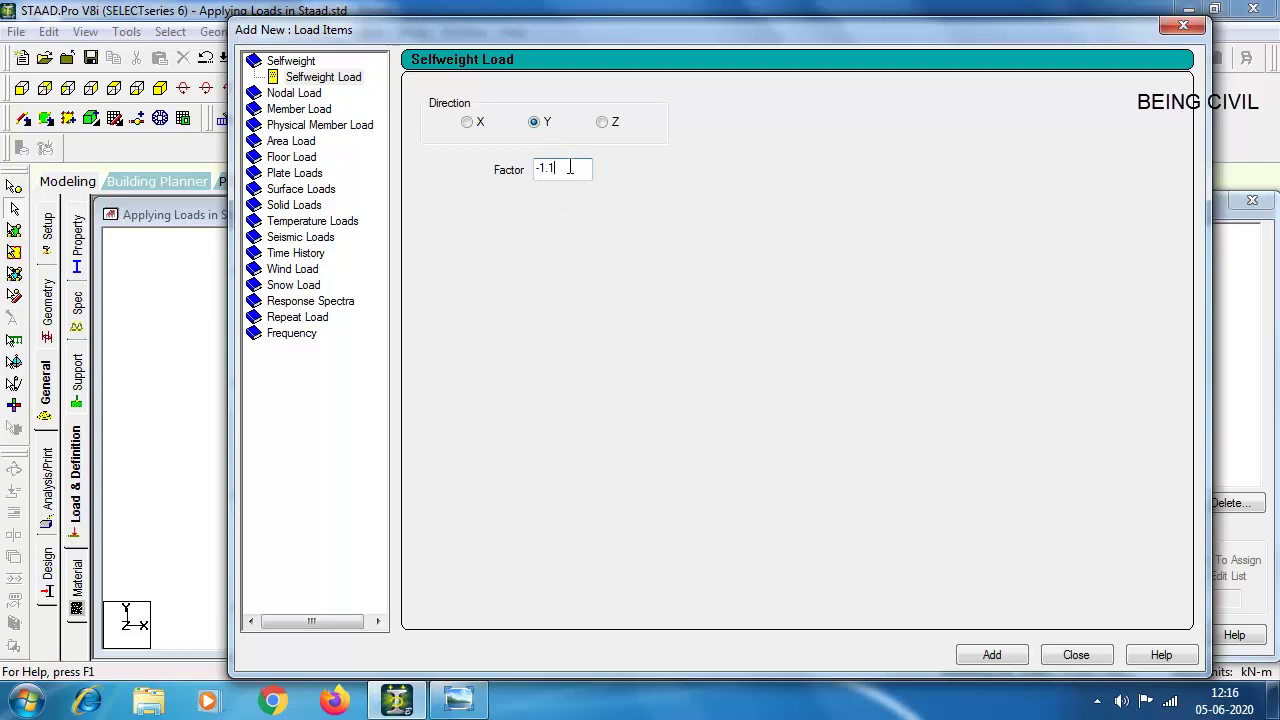
{"action": "left_click", "coordinate": [993, 657]}
{"action": "left_click", "coordinate": [1080, 658]}
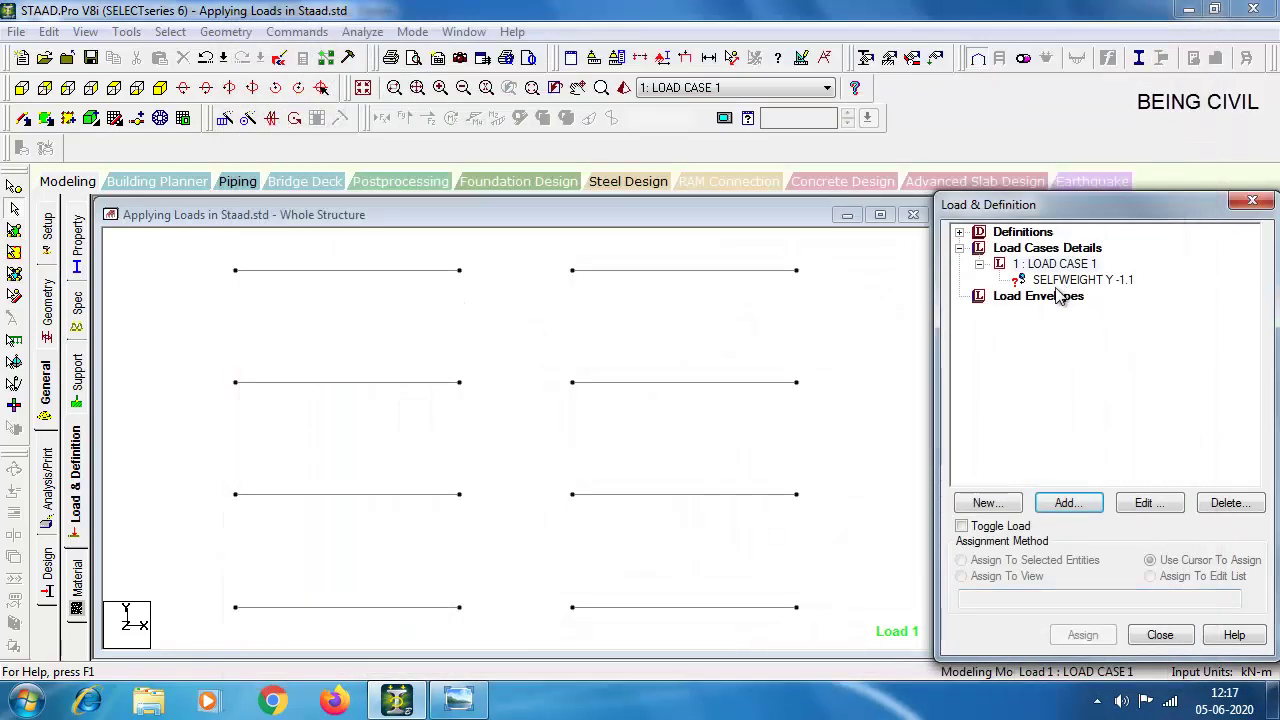
Step: Assign the SELFWEIGHT Y -1.1 load to every beam in the view
{"action": "left_click", "coordinate": [1115, 281]}
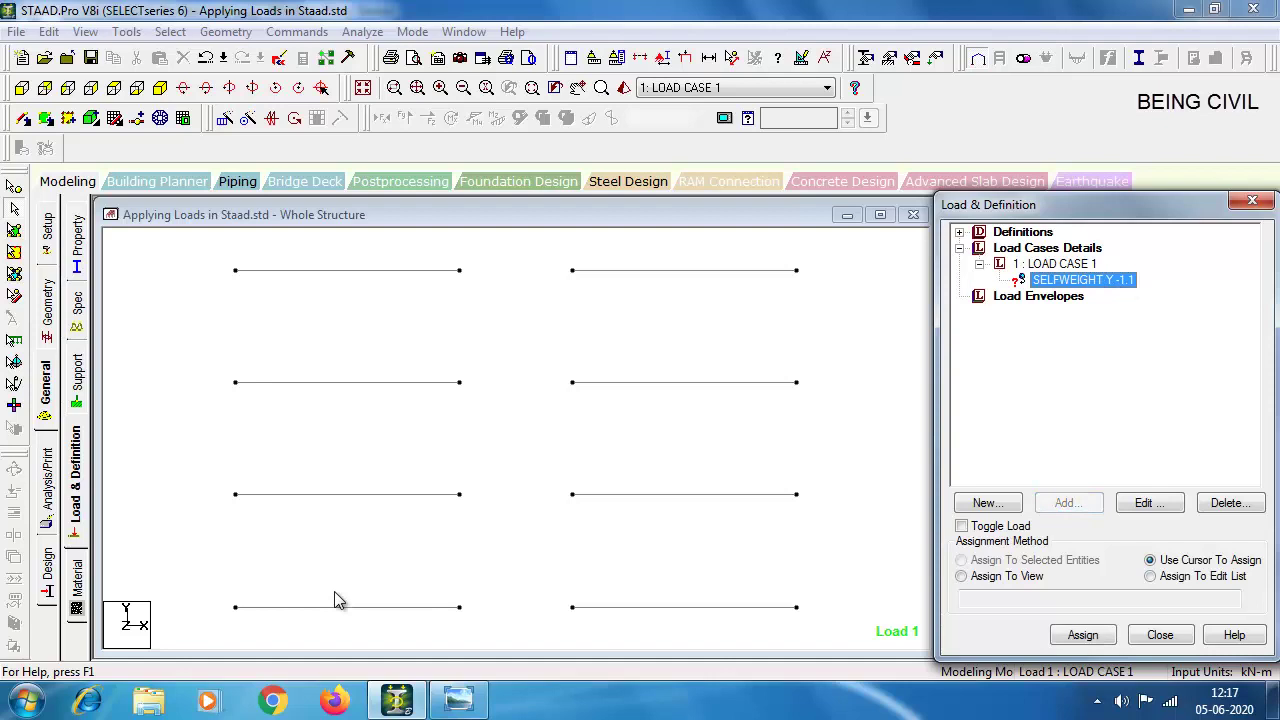
{"action": "left_click", "coordinate": [1000, 577]}
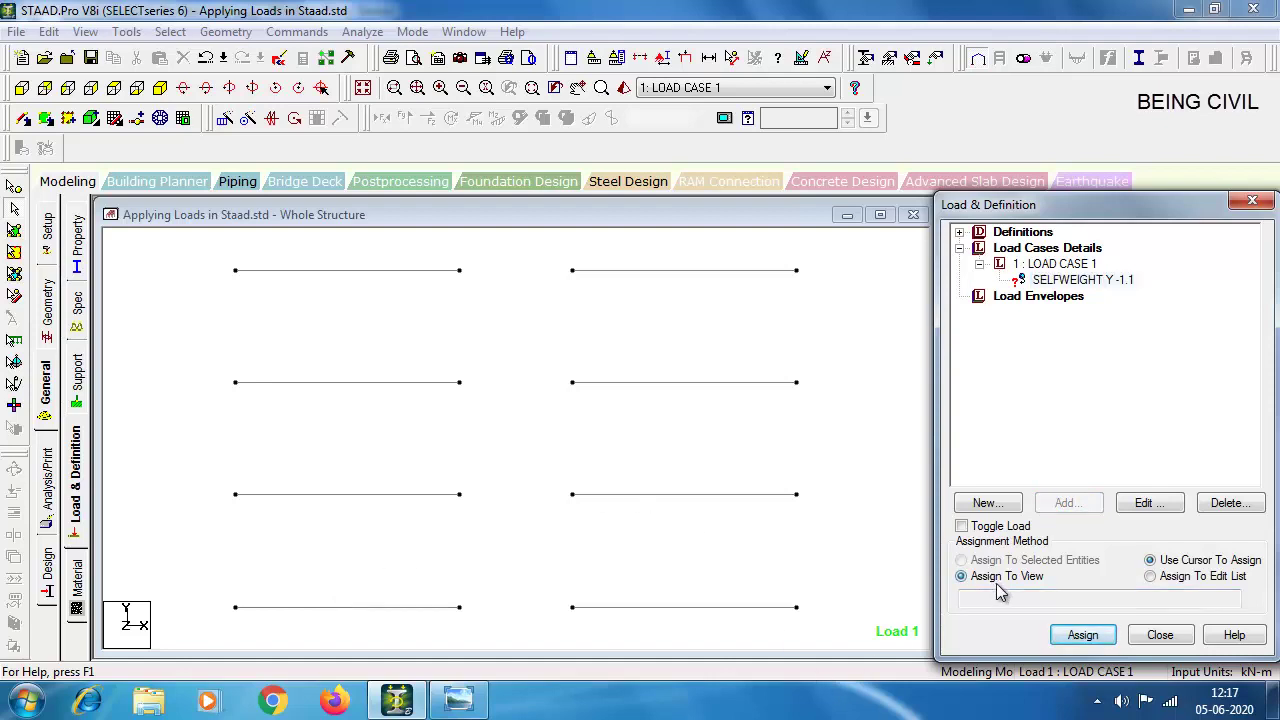
{"action": "left_click", "coordinate": [1083, 635]}
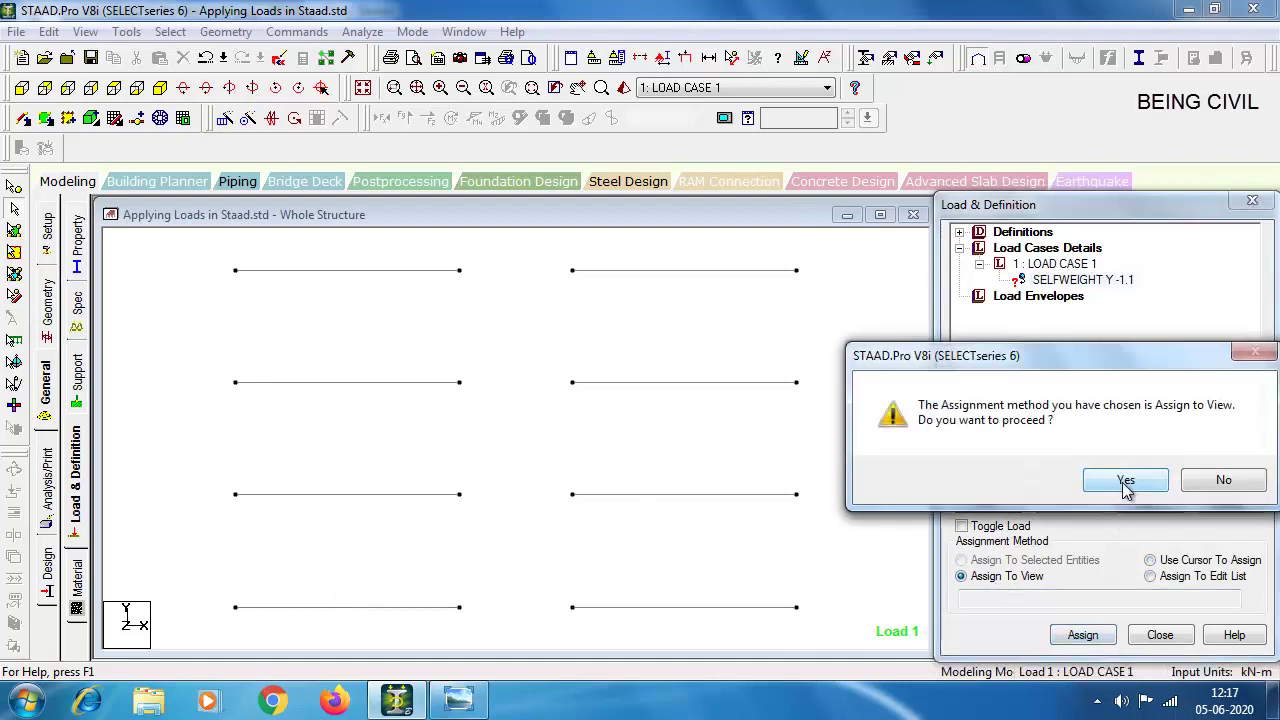
{"action": "left_click", "coordinate": [1126, 482]}
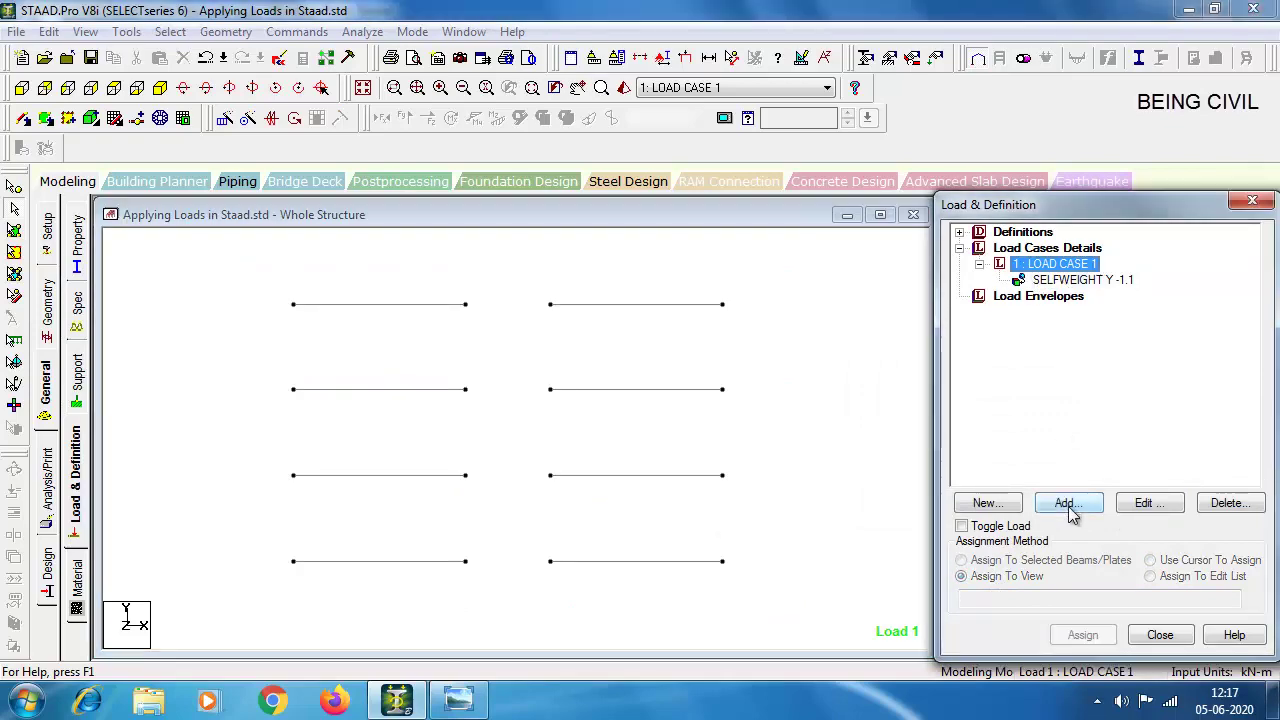
Step: Add a nodal load of FY -2 kN to load case 1, checking the sketch values
{"action": "left_click", "coordinate": [1067, 503]}
{"action": "left_click", "coordinate": [214, 88]}
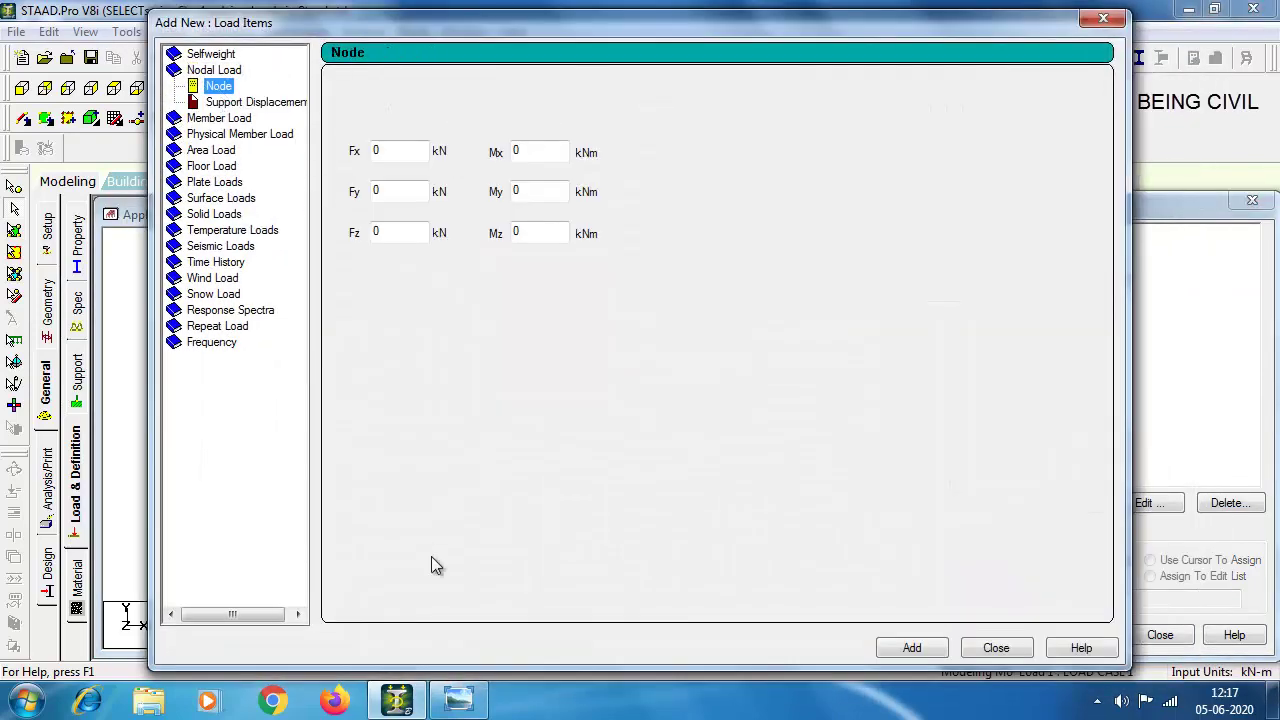
{"action": "left_click", "coordinate": [458, 702]}
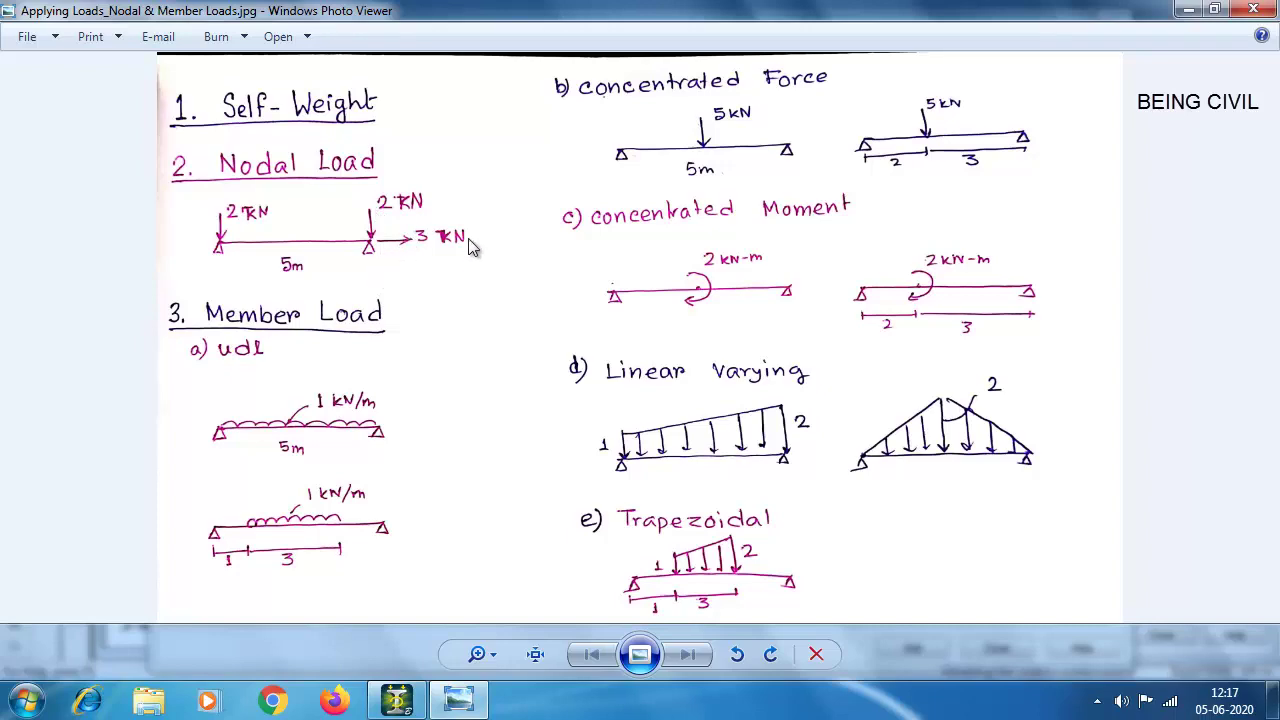
{"action": "left_click", "coordinate": [410, 703]}
{"action": "left_click_drag", "start_coordinate": [633, 27], "coordinate": [776, 19]}
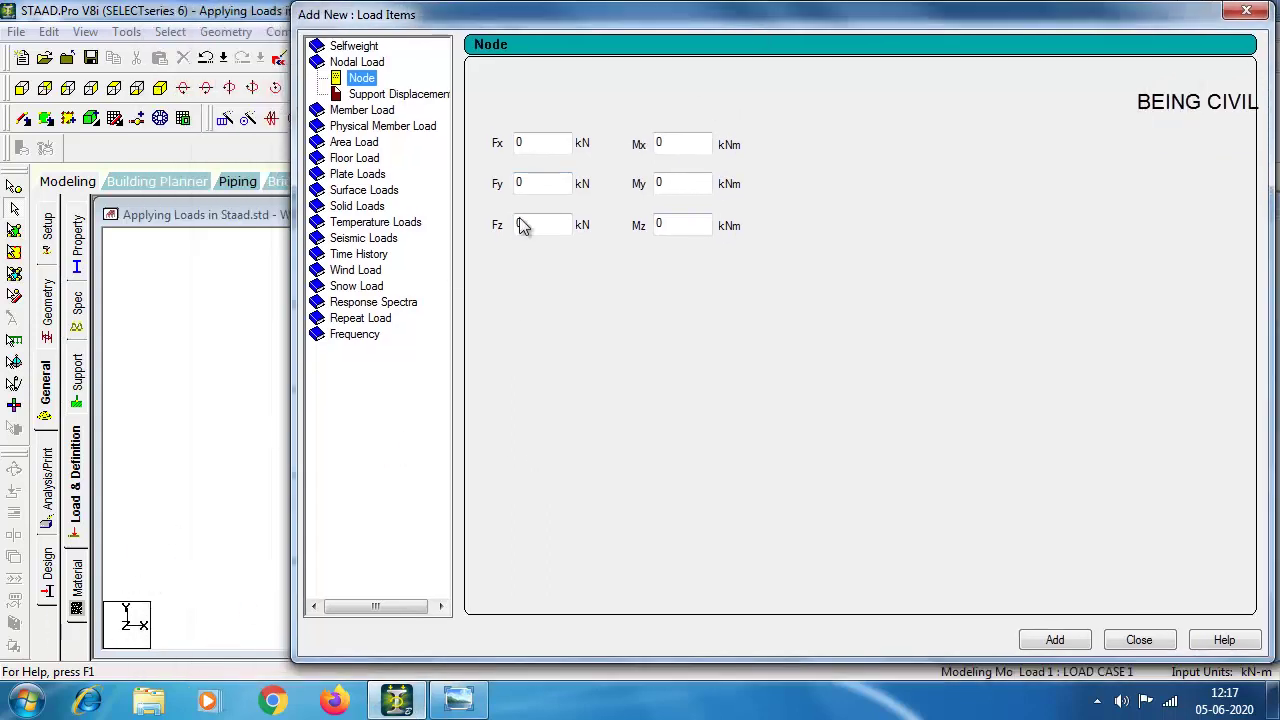
{"action": "double_click", "coordinate": [540, 183]}
{"action": "type", "text": "-2"}
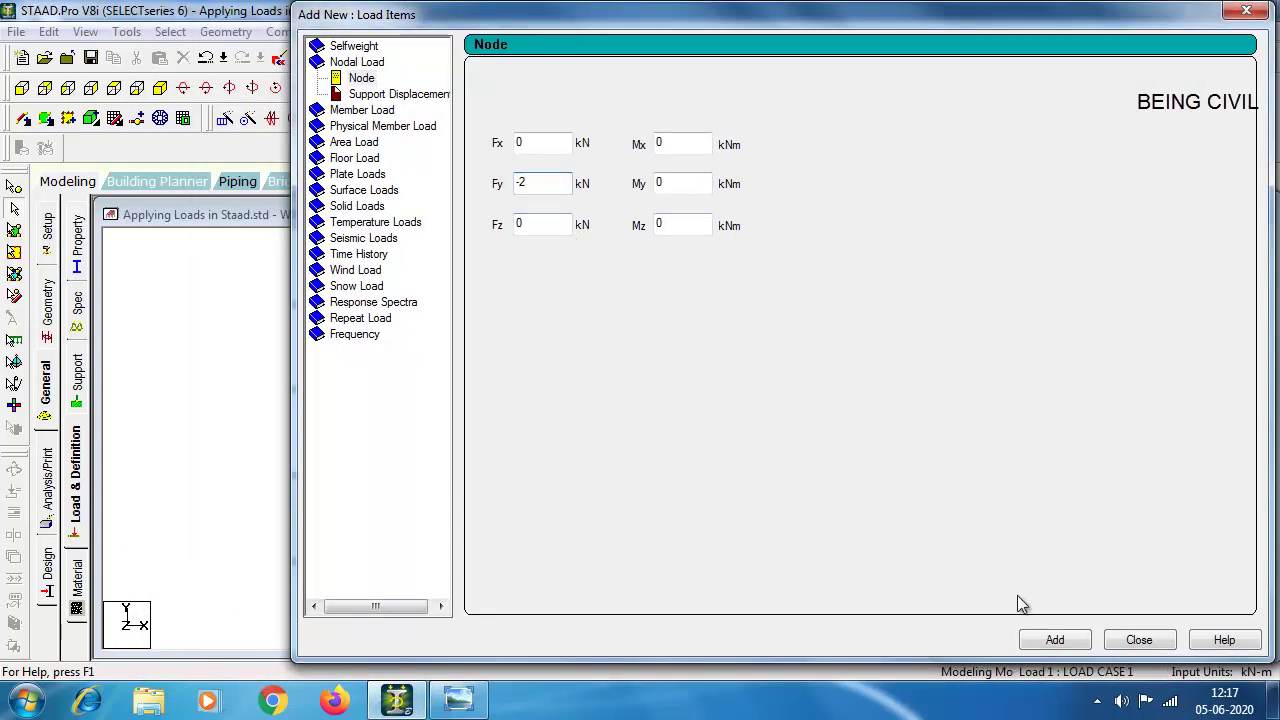
{"action": "left_click", "coordinate": [1058, 641]}
Step: Add a second nodal load with FX 3 kN and FY -2 kN
{"action": "double_click", "coordinate": [520, 142]}
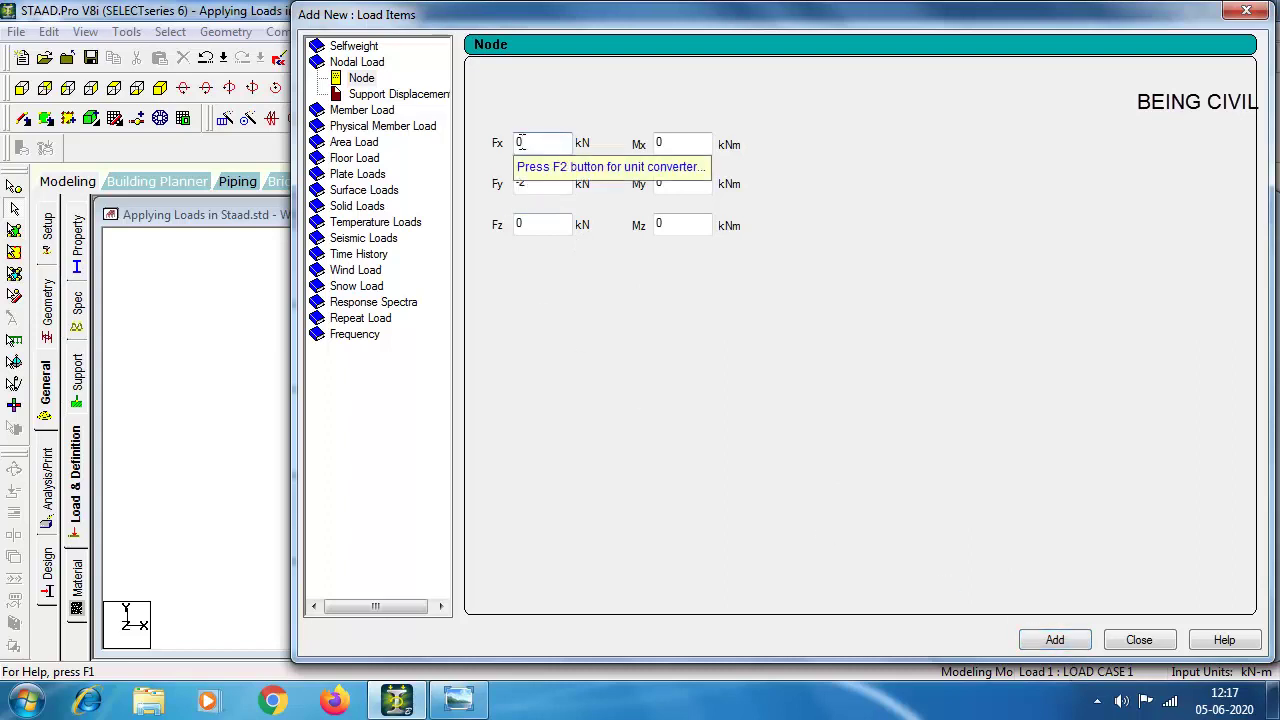
{"action": "key", "text": "BackSpace"}
{"action": "type", "text": "3"}
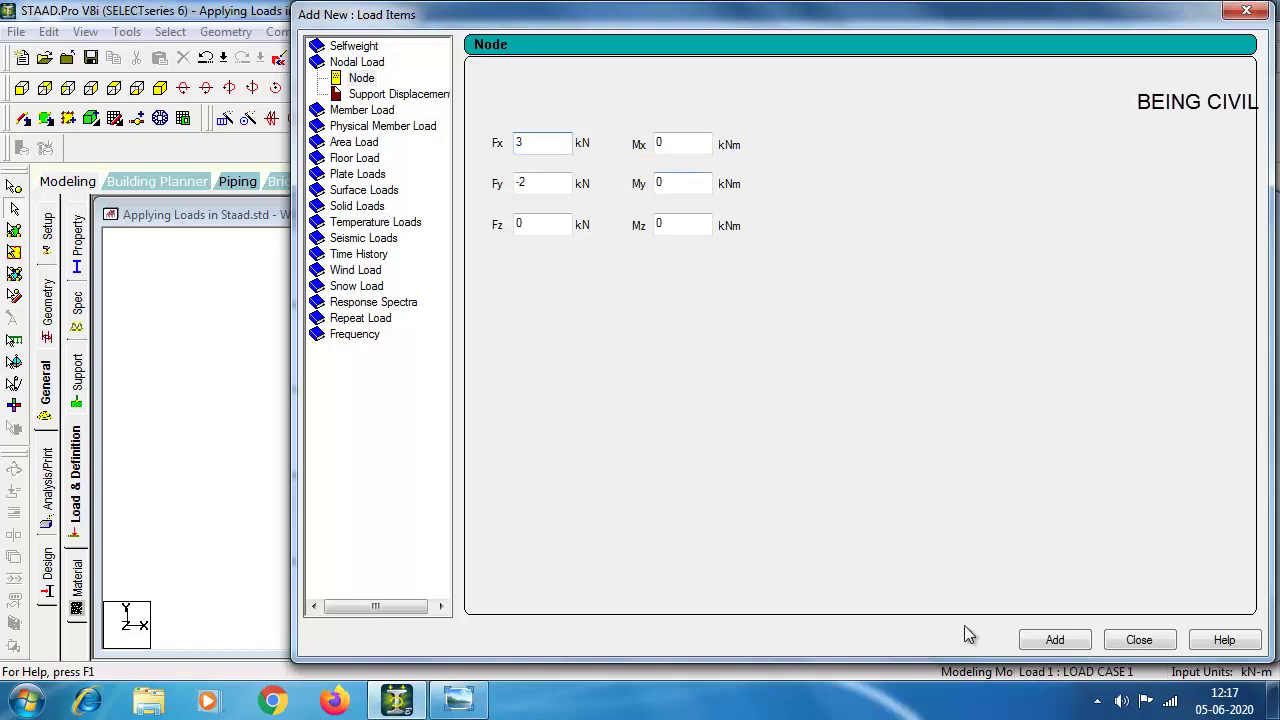
{"action": "left_click", "coordinate": [1055, 640]}
{"action": "left_click", "coordinate": [1139, 640]}
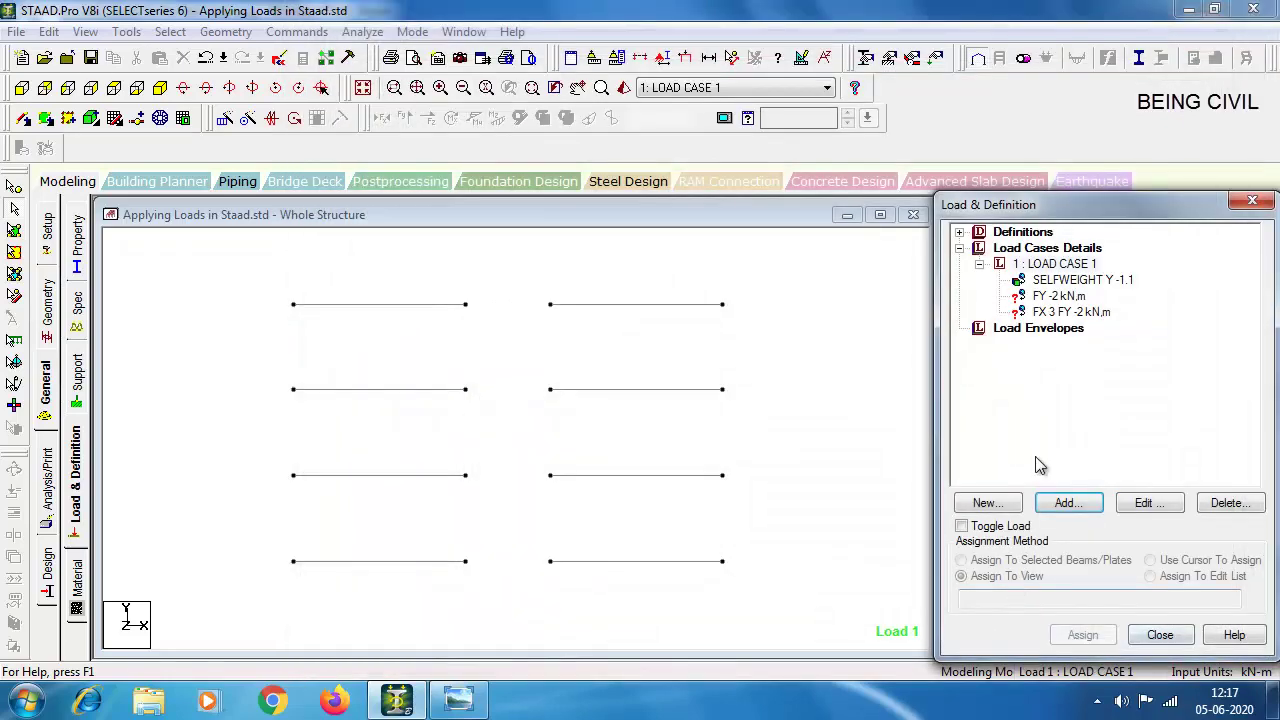
Step: Assign the FY -2 kN nodal load to the left node of the second beam
{"action": "left_click", "coordinate": [1062, 297]}
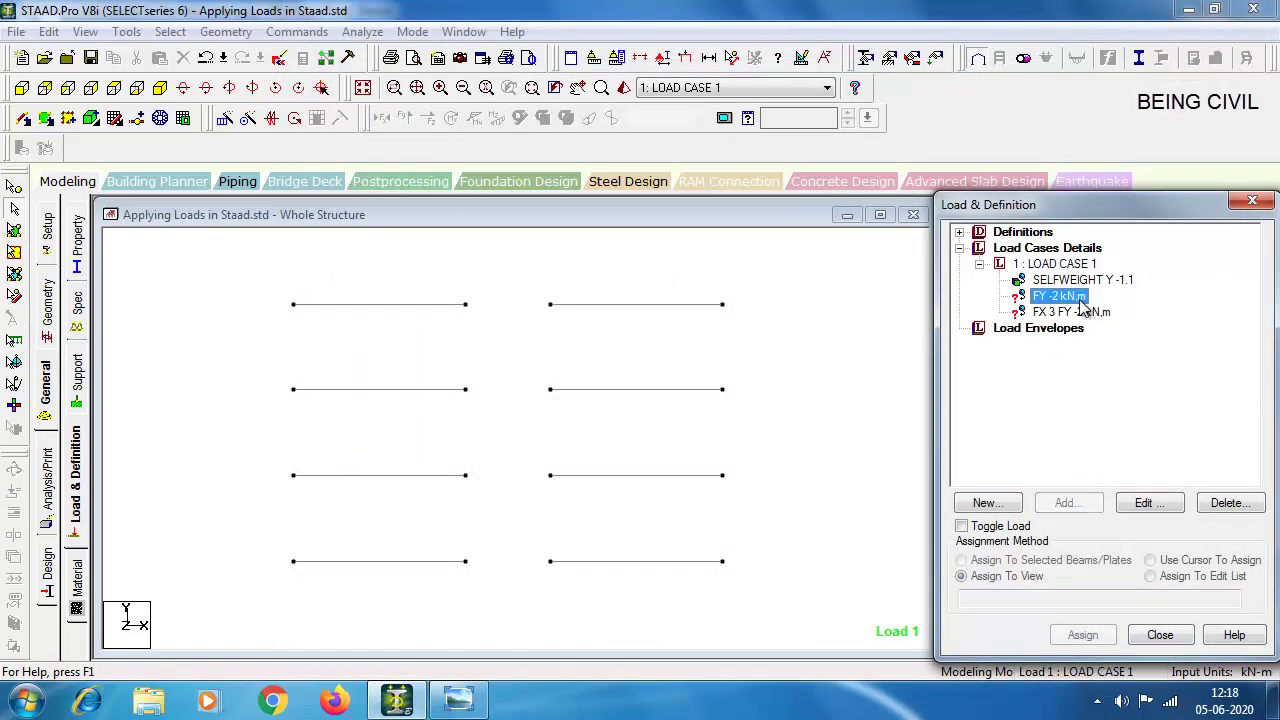
{"action": "left_click", "coordinate": [16, 206]}
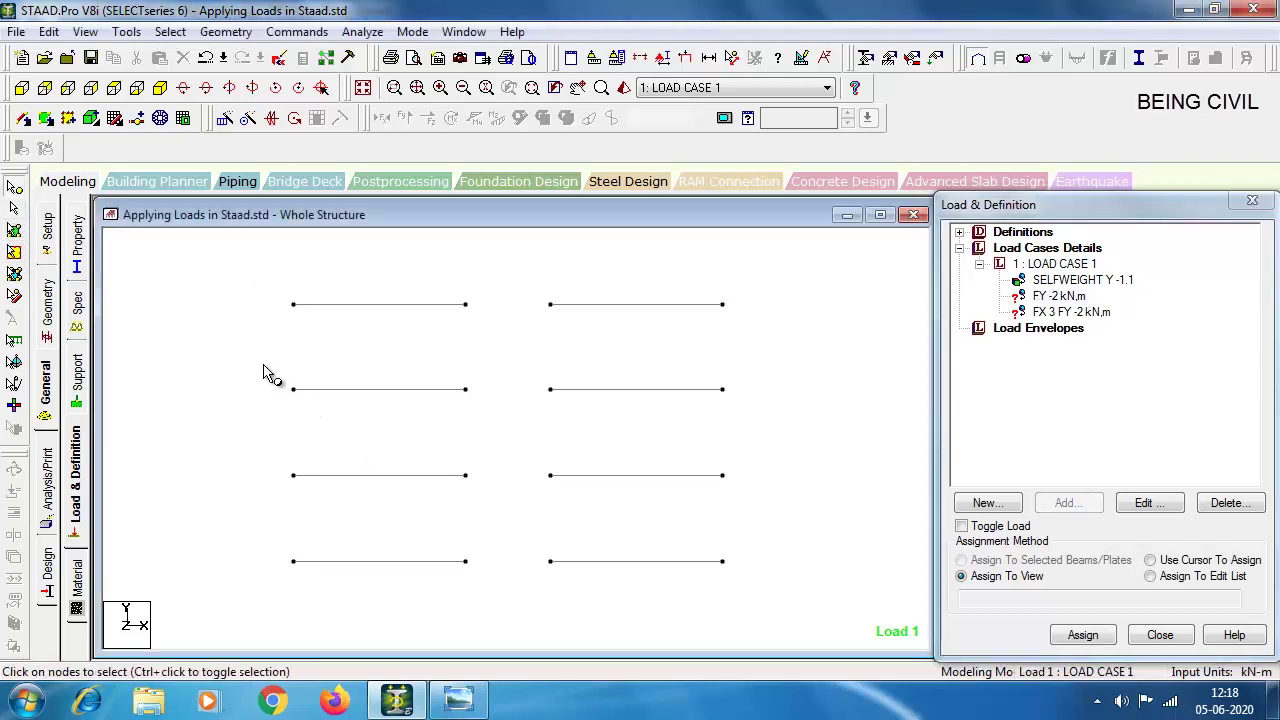
{"action": "left_click_drag", "start_coordinate": [317, 422], "coordinate": [318, 422]}
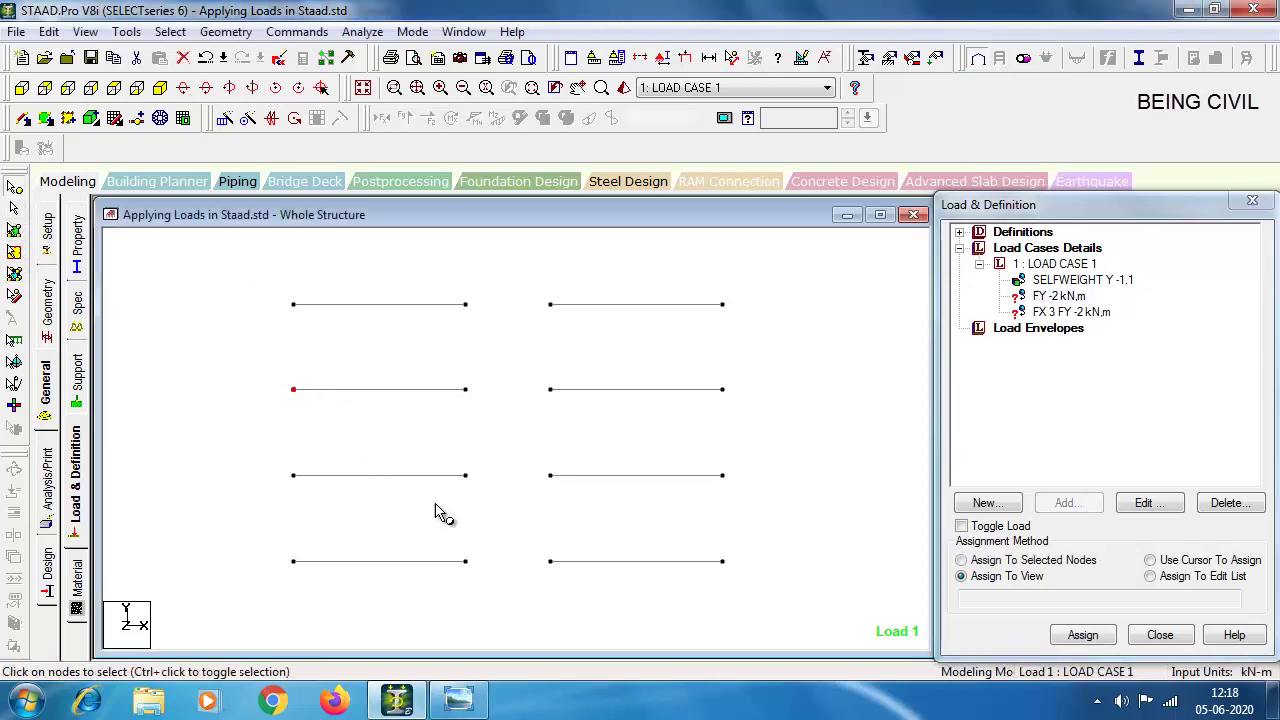
{"action": "left_click", "coordinate": [990, 561]}
{"action": "left_click", "coordinate": [1082, 634]}
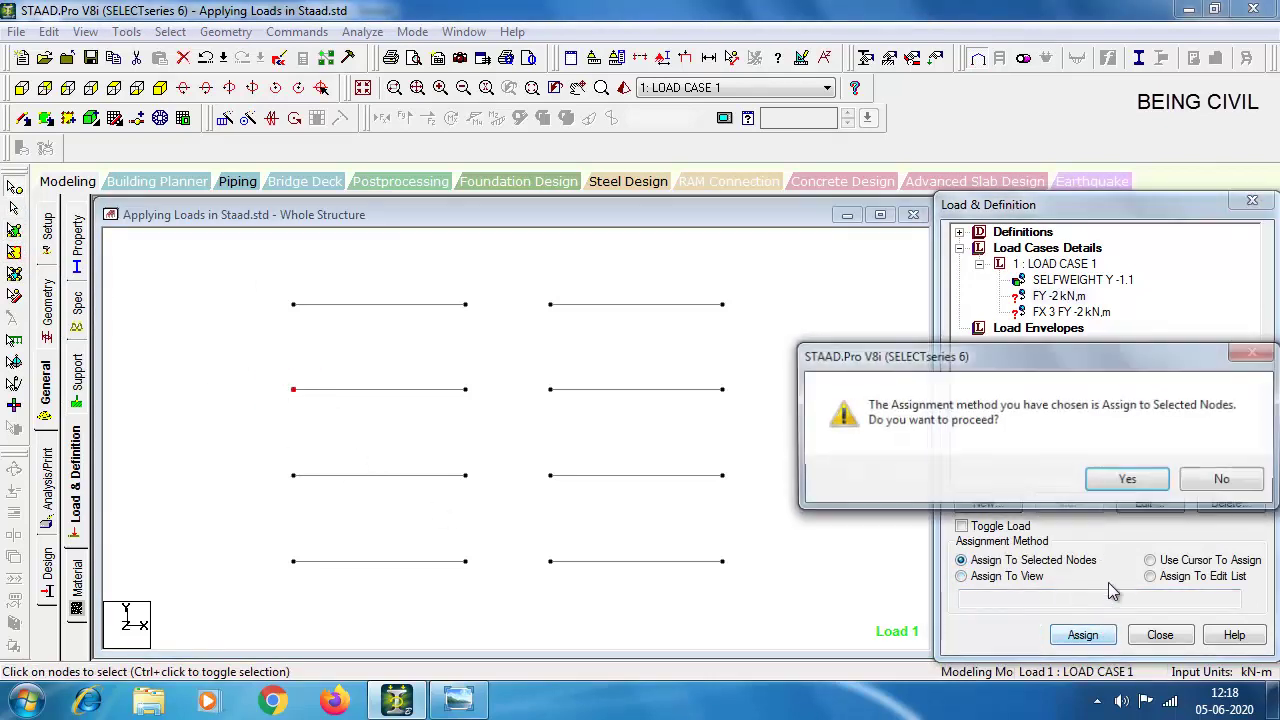
{"action": "left_click", "coordinate": [1139, 478]}
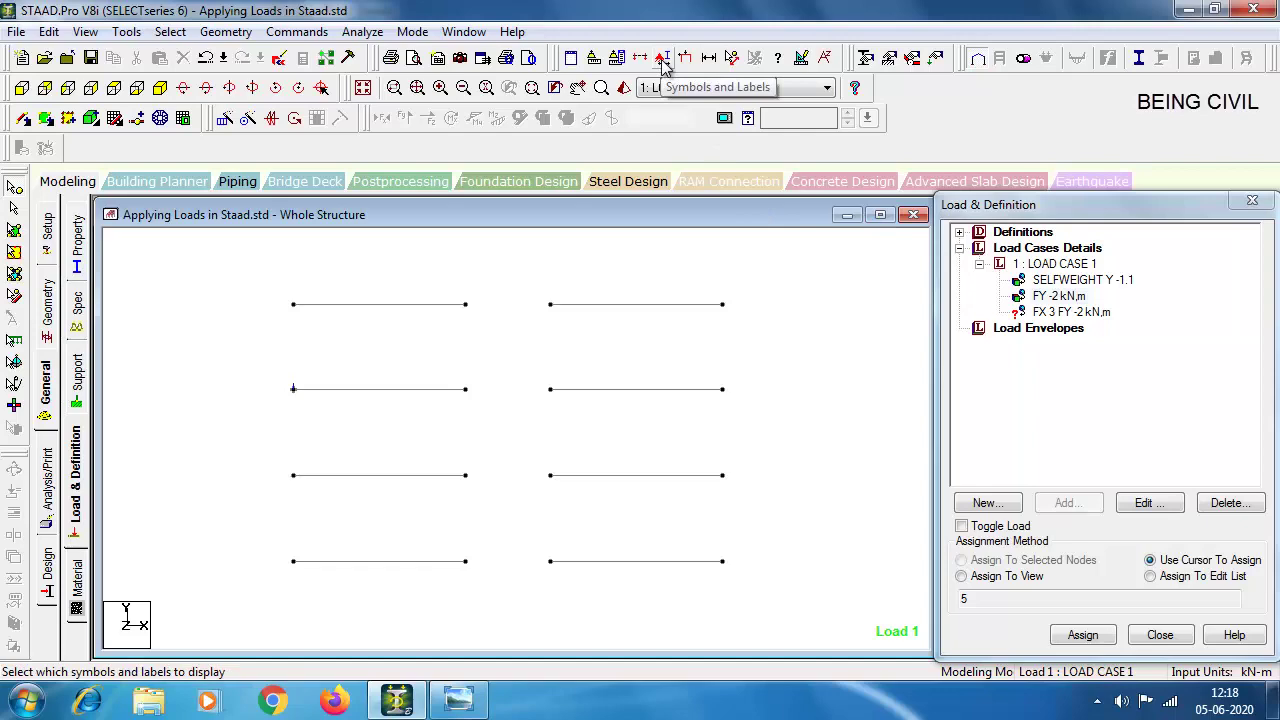
Step: Reduce the point-force display scale to 1 in the Symbols and Labels scales settings
{"action": "left_click", "coordinate": [661, 60]}
{"action": "left_click", "coordinate": [722, 82]}
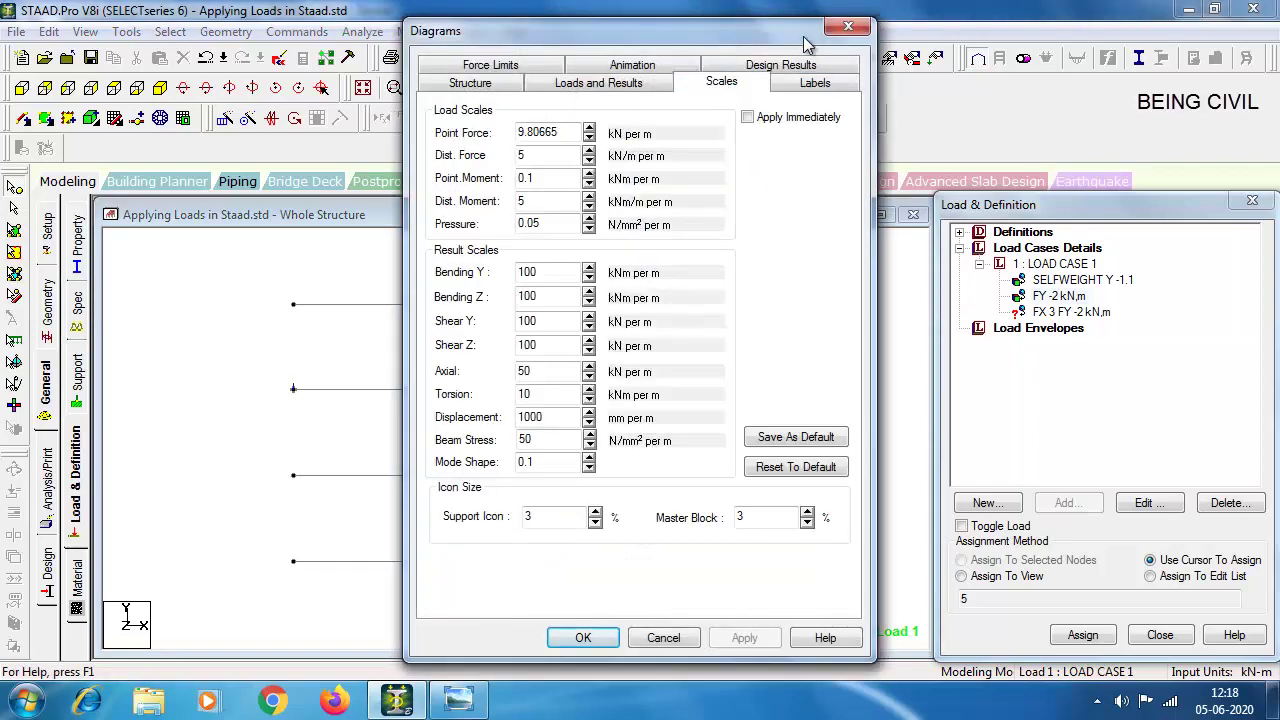
{"action": "left_click_drag", "start_coordinate": [805, 40], "coordinate": [1032, 44]}
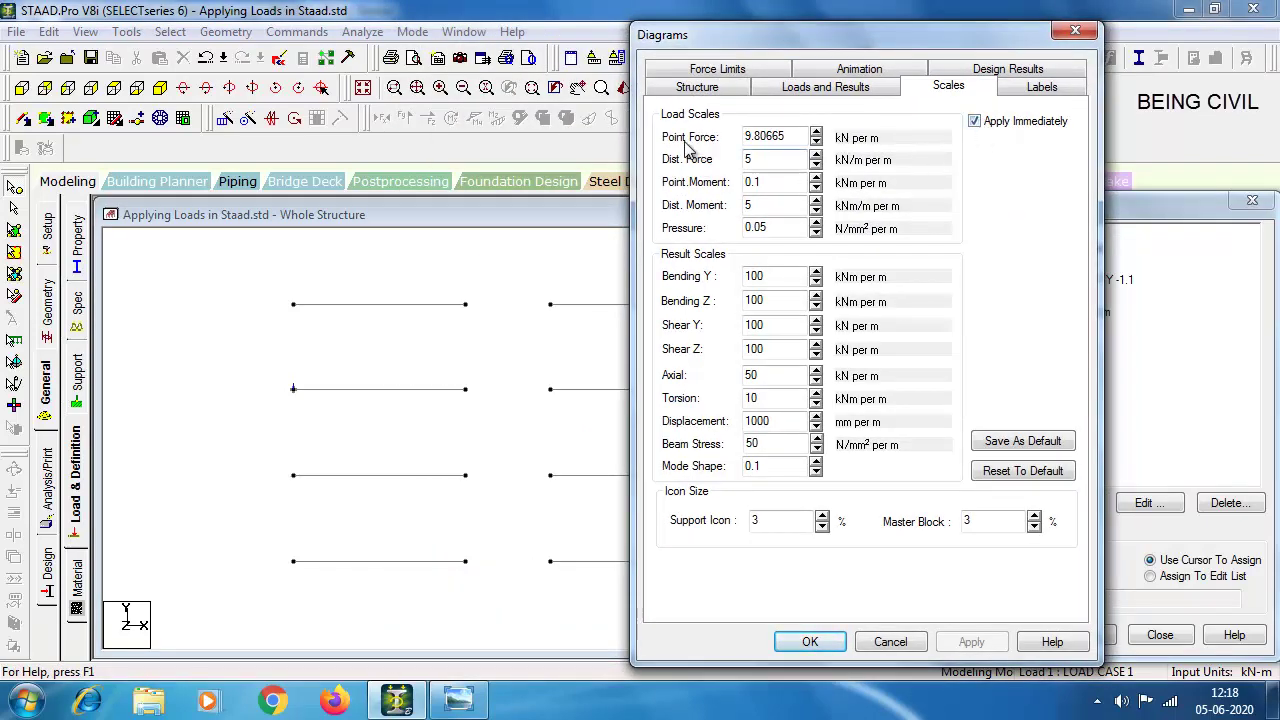
{"action": "left_click", "coordinate": [816, 143]}
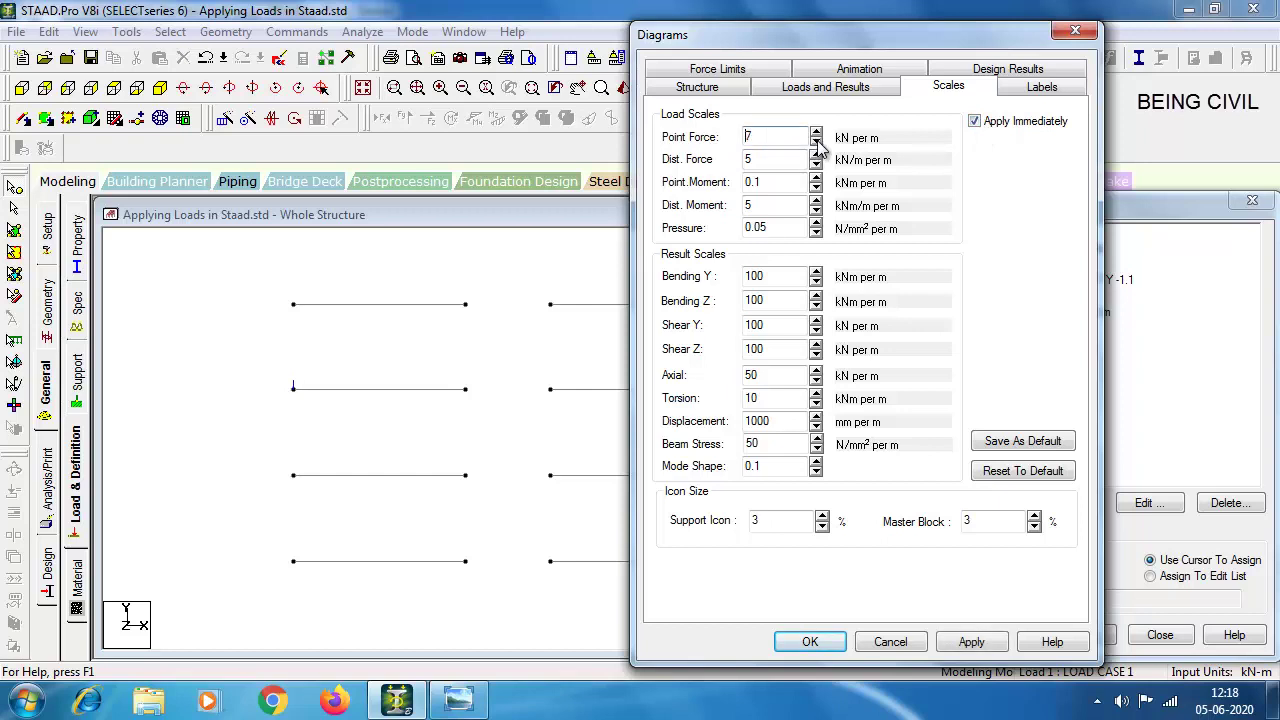
{"action": "left_click", "coordinate": [818, 145]}
{"action": "left_click", "coordinate": [818, 145]}
{"action": "left_click", "coordinate": [817, 133]}
{"action": "left_click", "coordinate": [1075, 31]}
{"action": "left_click", "coordinate": [1070, 313]}
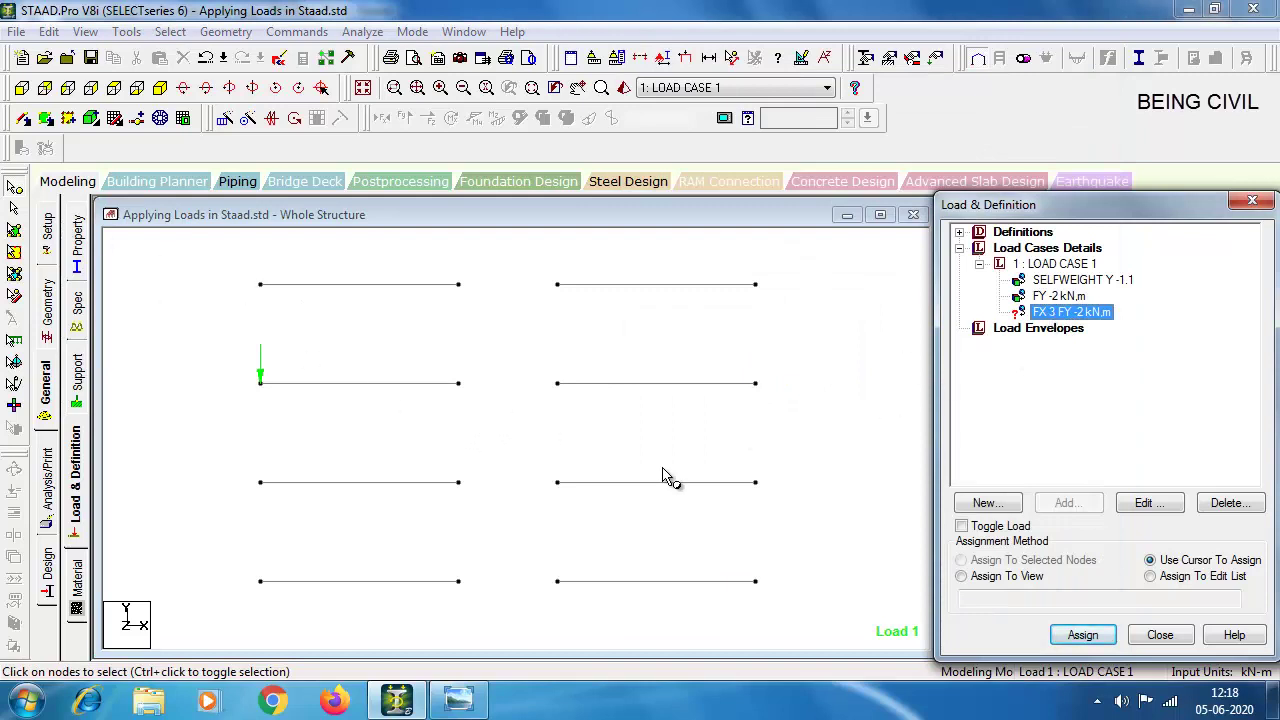
Step: Assign the FX 3 FY -2 nodal load to the second beam's right-end node
{"action": "left_click", "coordinate": [458, 383]}
{"action": "left_click", "coordinate": [1013, 562]}
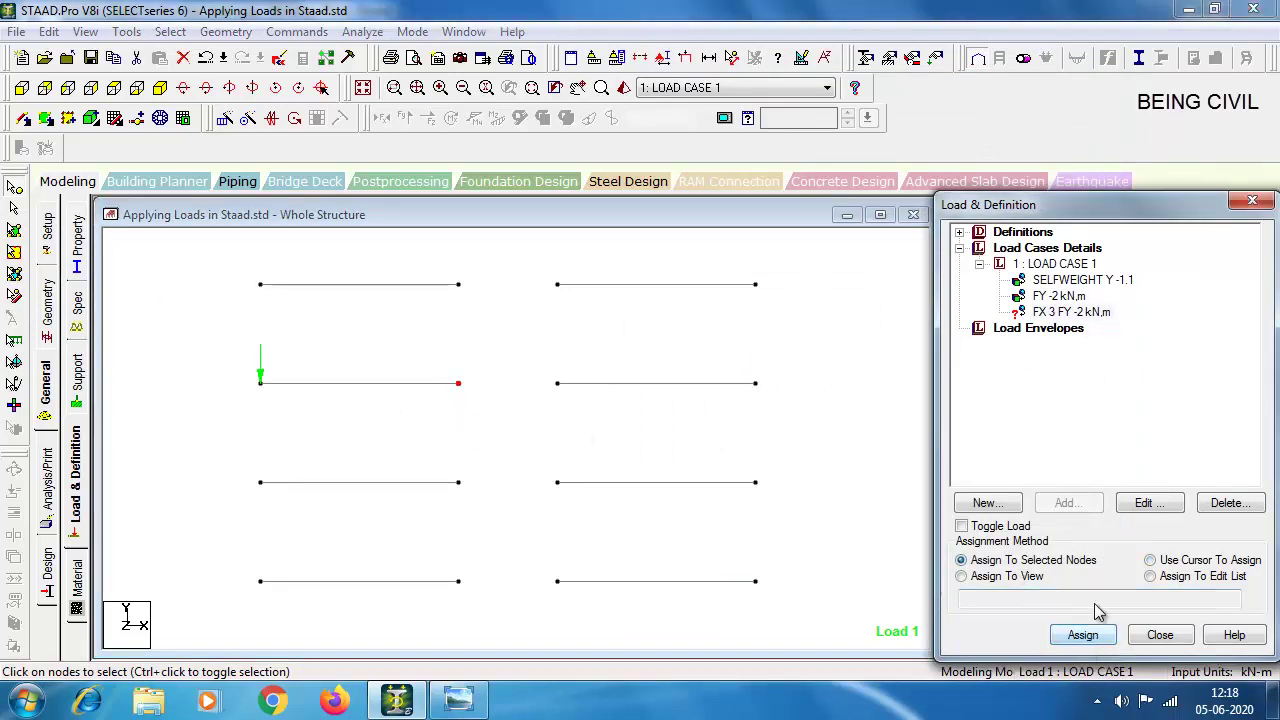
{"action": "left_click", "coordinate": [1082, 634]}
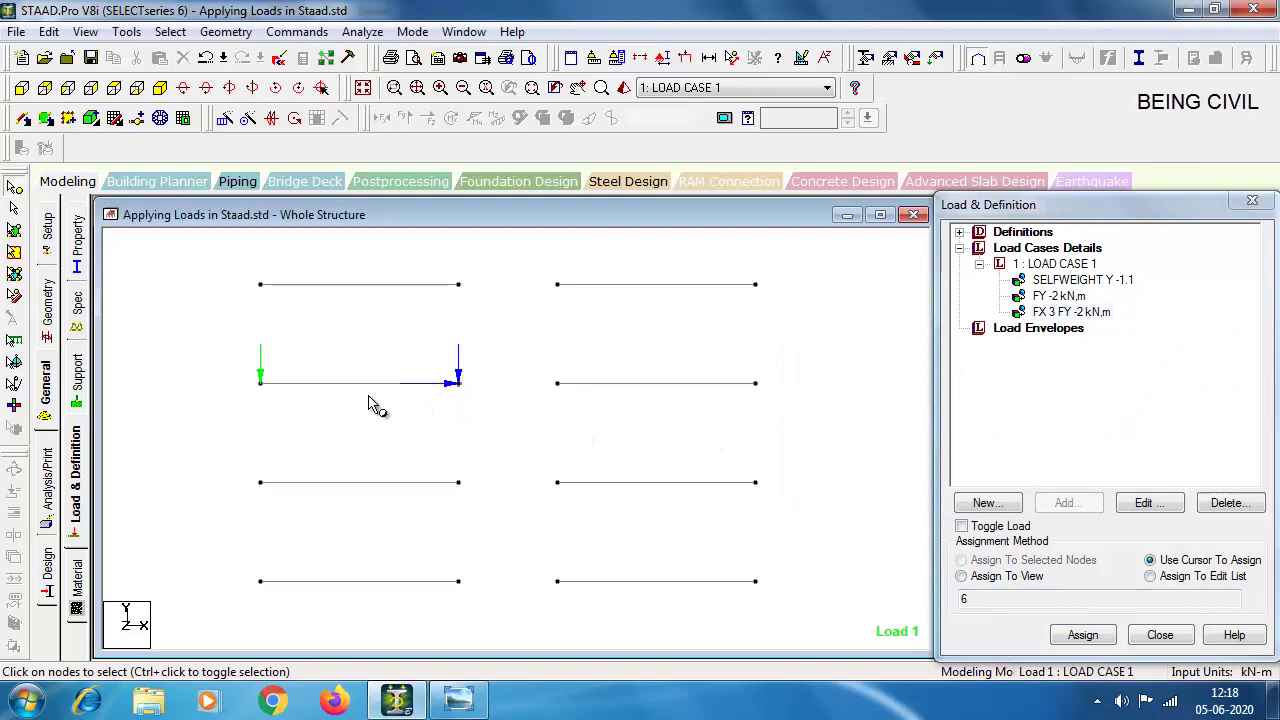
{"action": "left_click", "coordinate": [631, 394]}
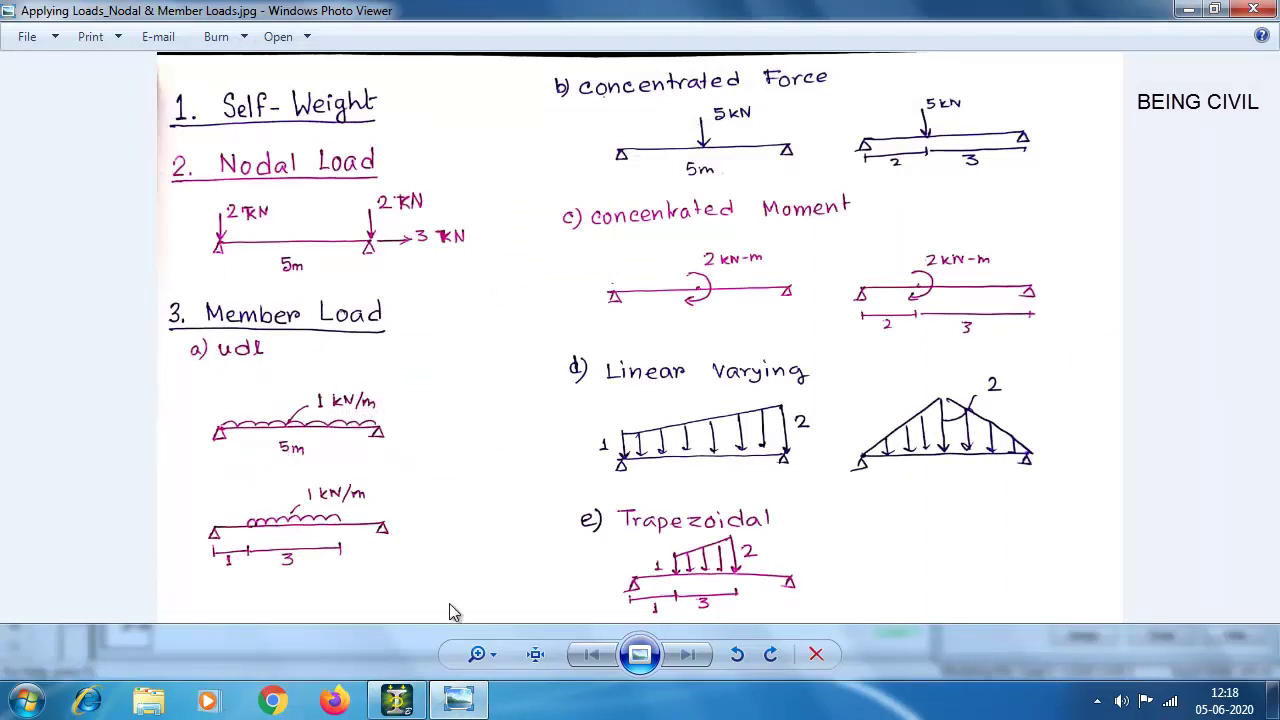
{"action": "left_click", "coordinate": [458, 700]}
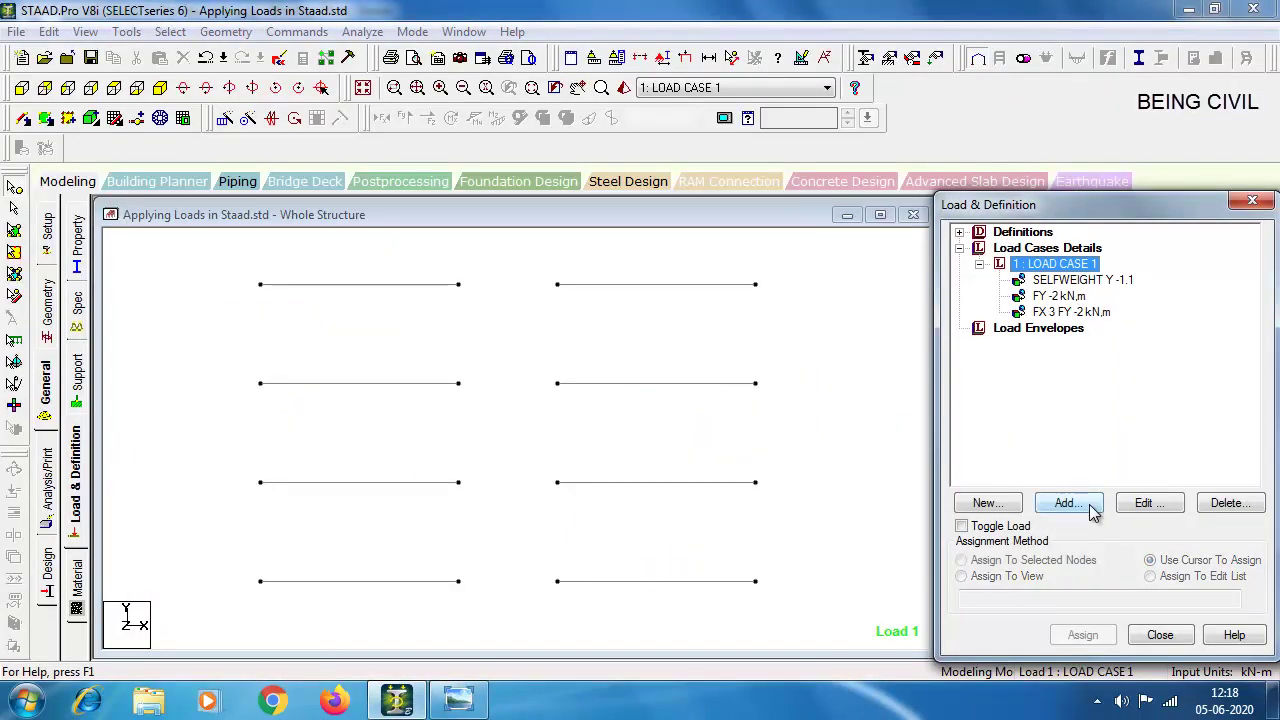
Step: Define a uniform member load of W1 -1 kN/m in GY for load case 1
{"action": "left_click", "coordinate": [1094, 510]}
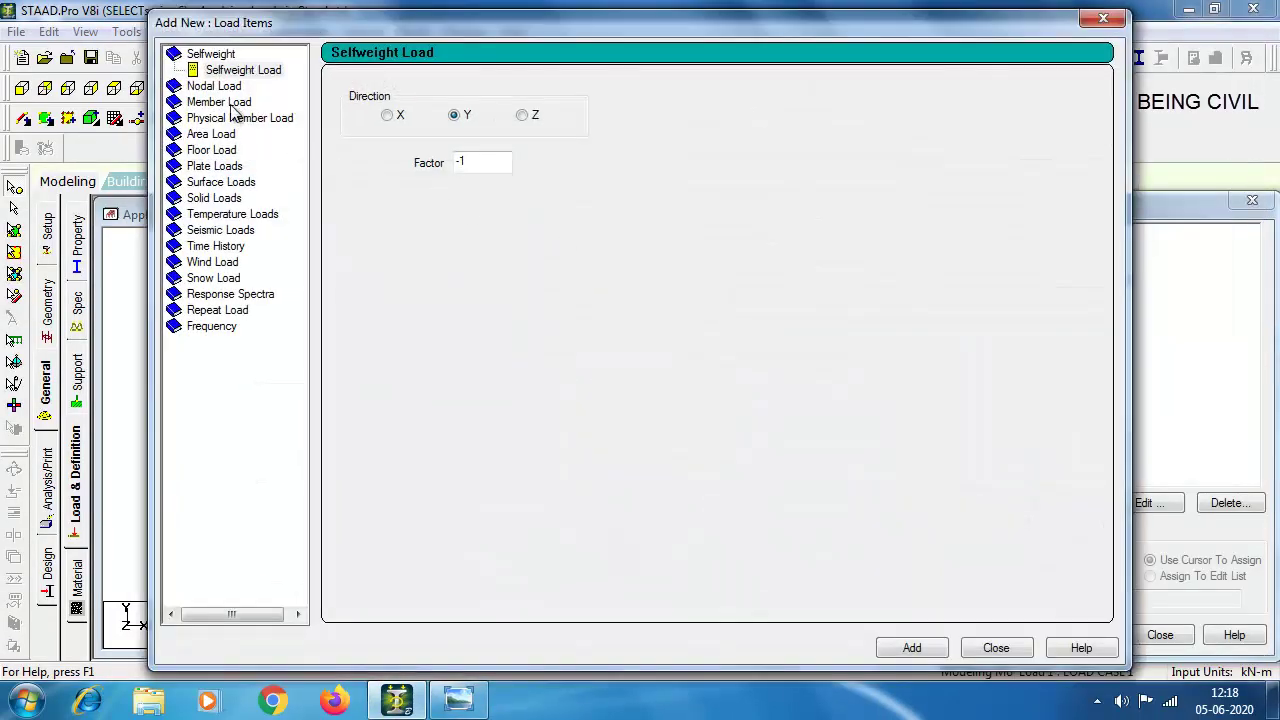
{"action": "double_click", "coordinate": [232, 106]}
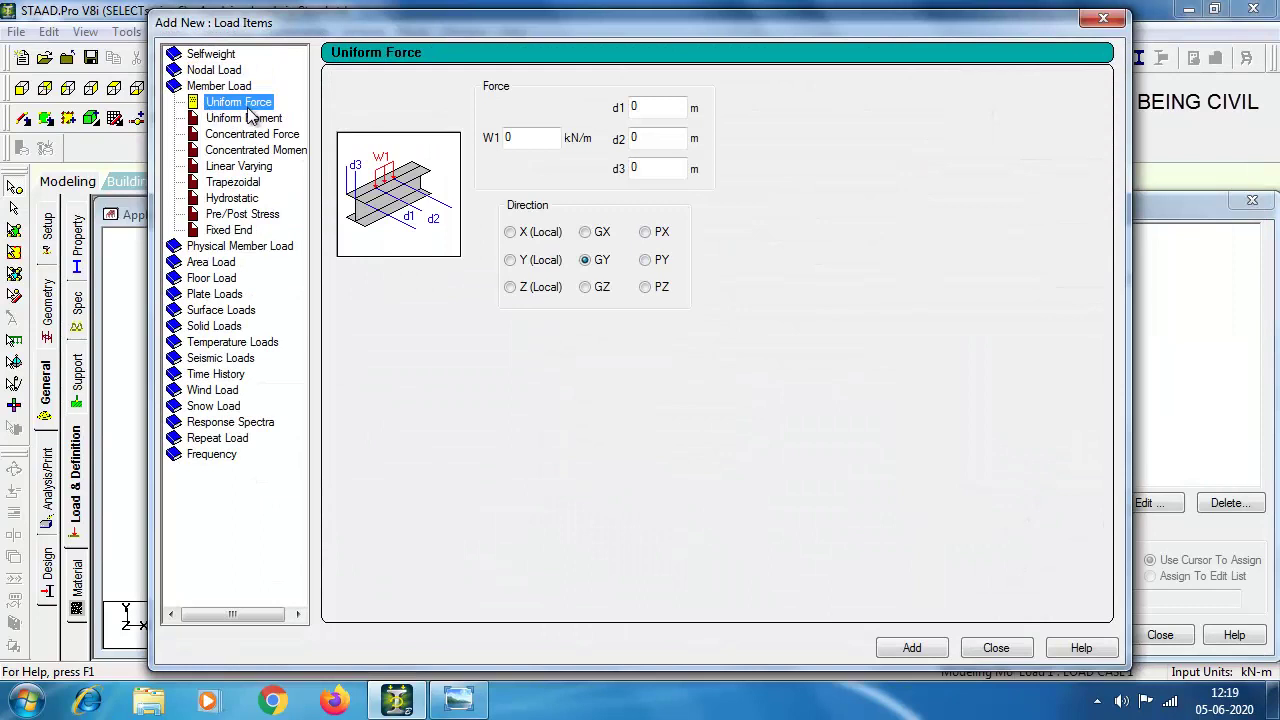
{"action": "double_click", "coordinate": [509, 137]}
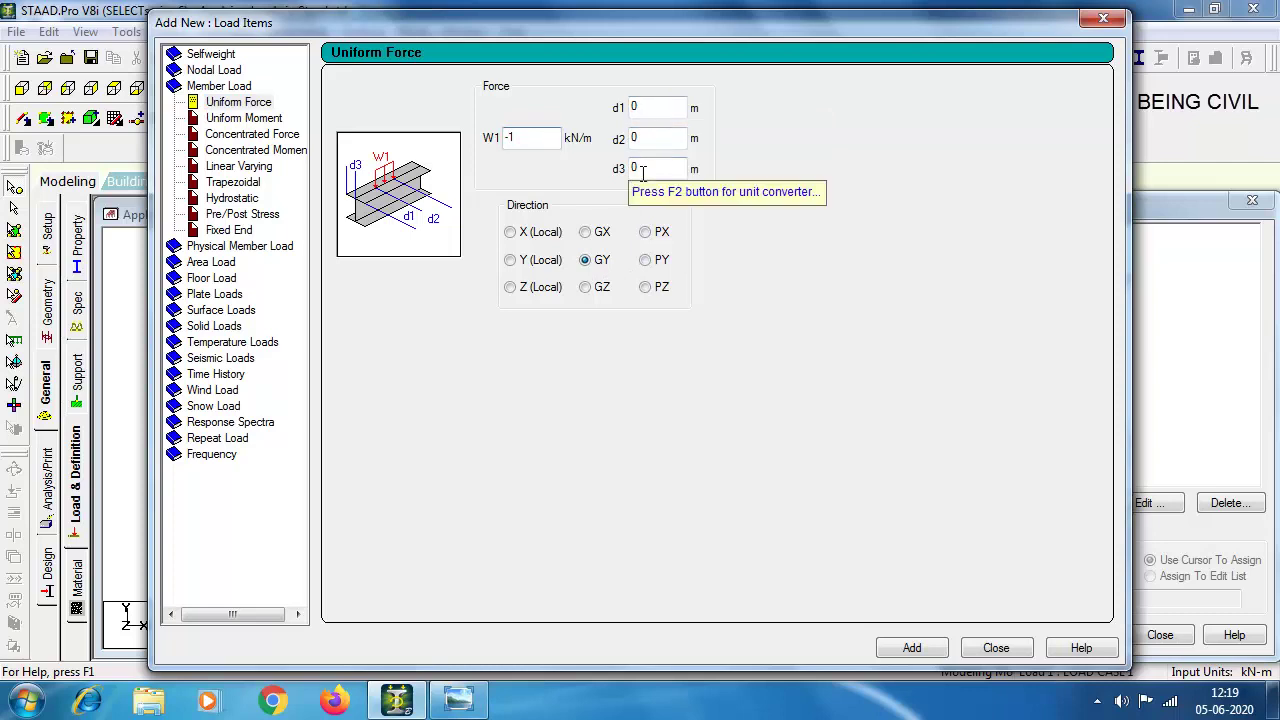
{"action": "left_click", "coordinate": [646, 140]}
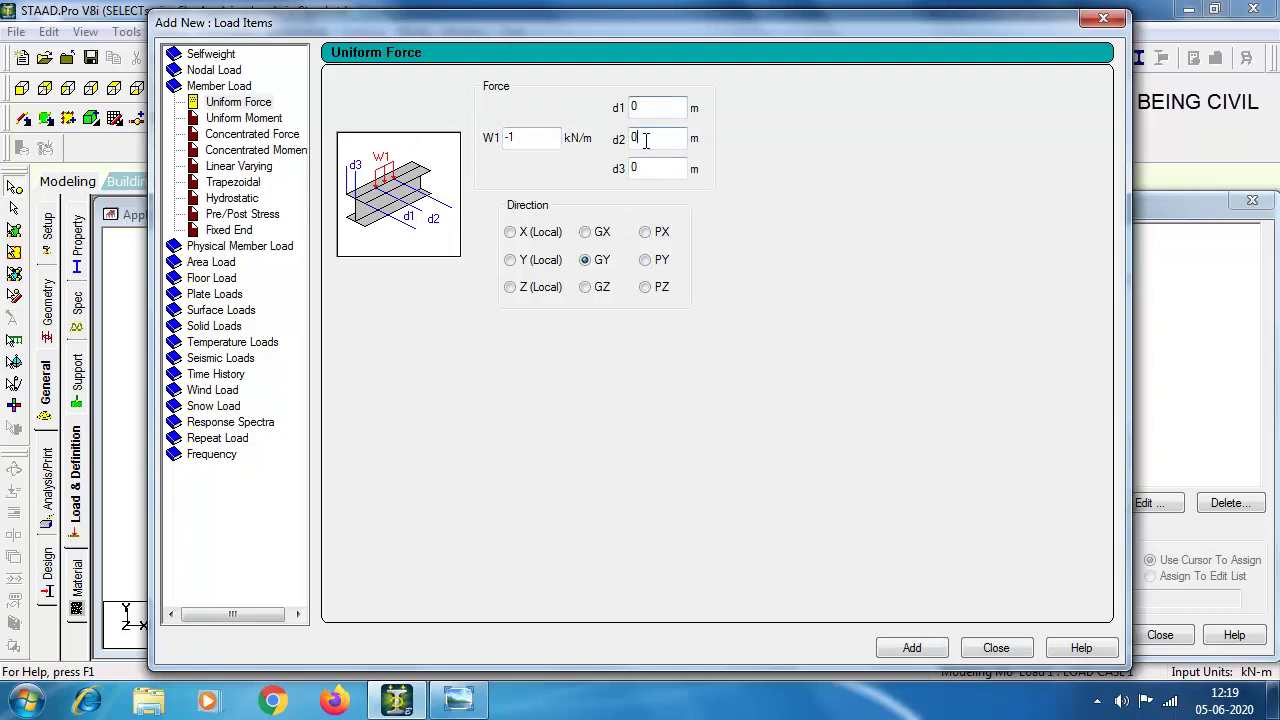
{"action": "left_click", "coordinate": [912, 648]}
Step: Apply the UNI GY -1 kN/m load along the full length of the third beam
{"action": "left_click", "coordinate": [997, 650]}
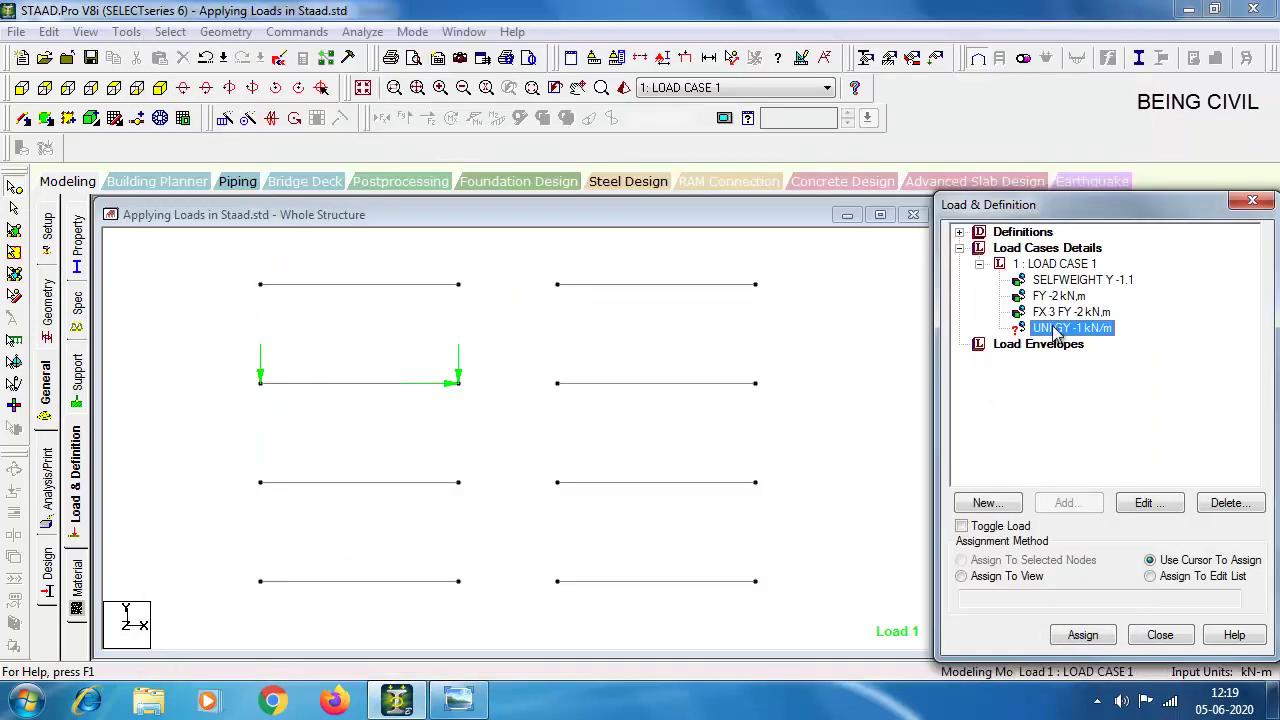
{"action": "left_click", "coordinate": [14, 207]}
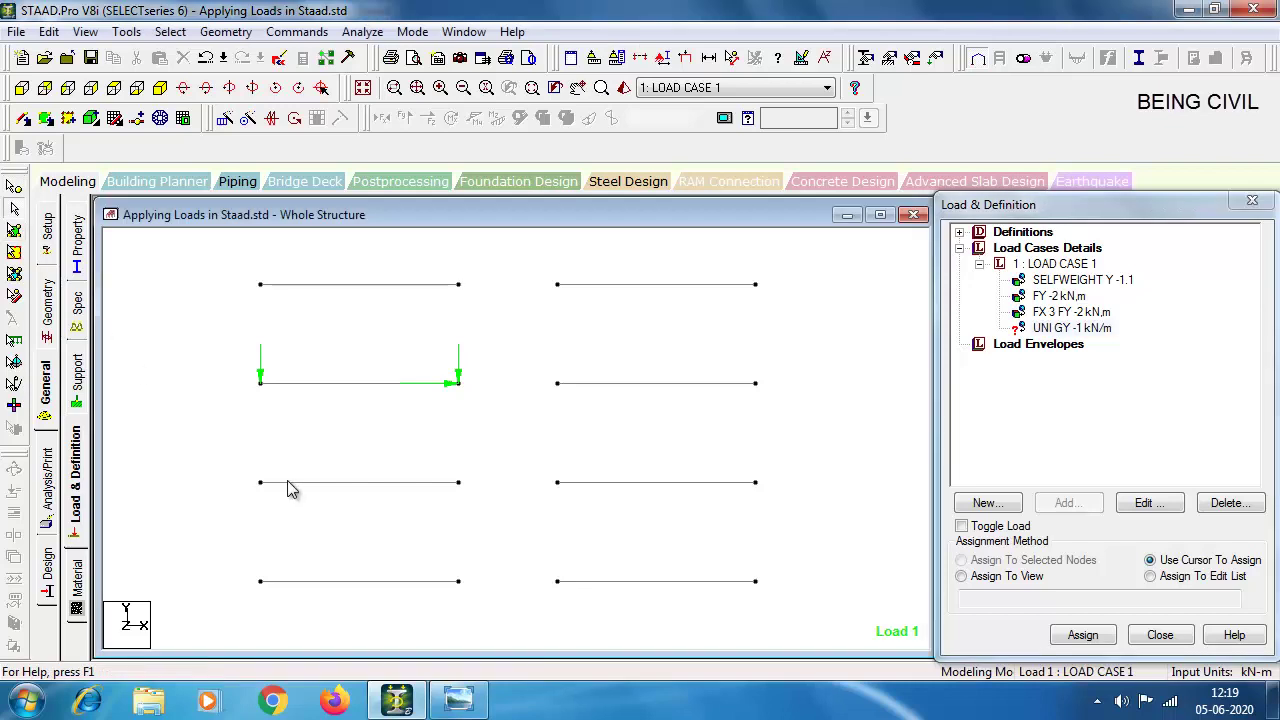
{"action": "left_click", "coordinate": [388, 483]}
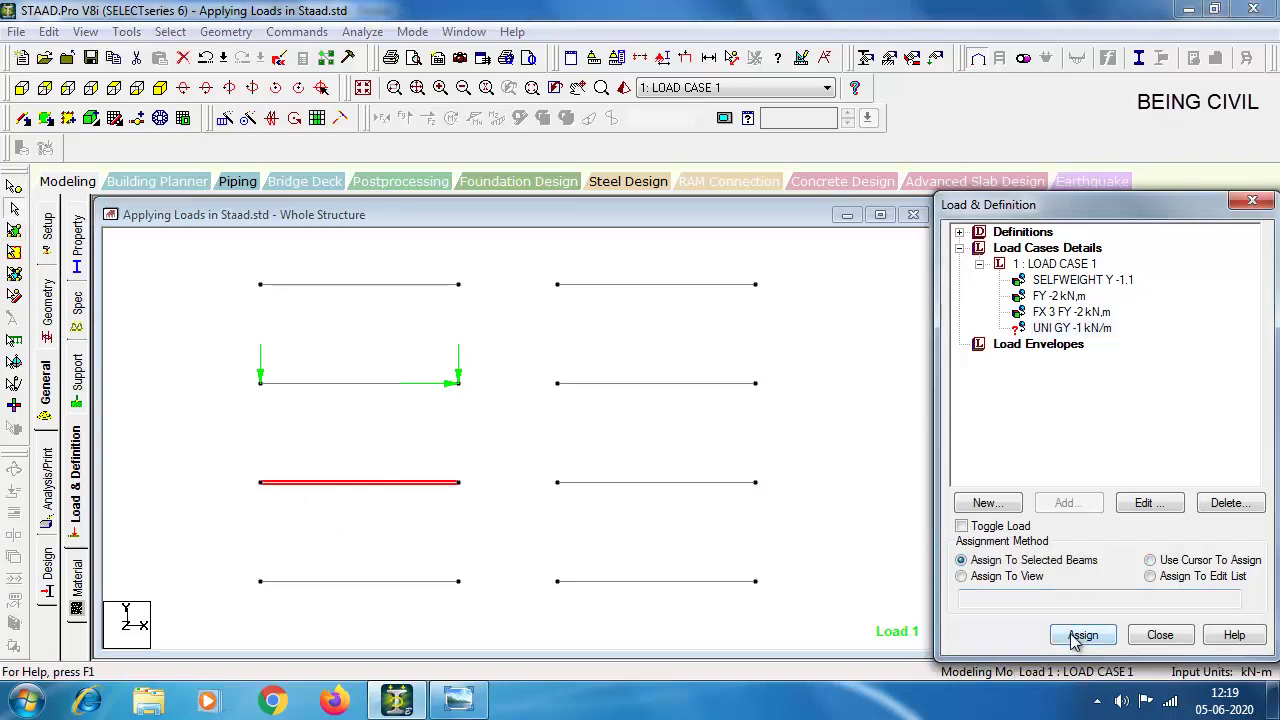
{"action": "left_click", "coordinate": [1083, 635]}
{"action": "left_click", "coordinate": [1126, 480]}
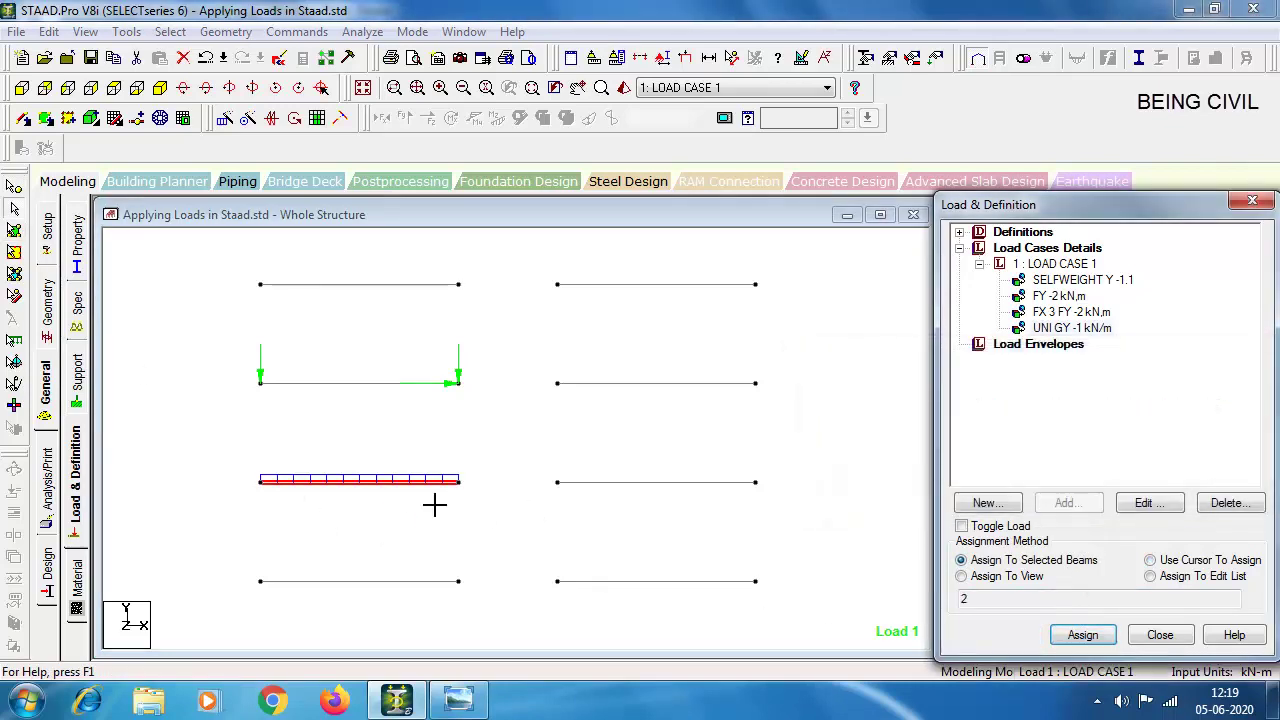
{"action": "scroll", "coordinate": [643, 424], "scroll_direction": "up", "scroll_amount": 2}
{"action": "middle_click_drag", "start_coordinate": [643, 424], "coordinate": [575, 423]}
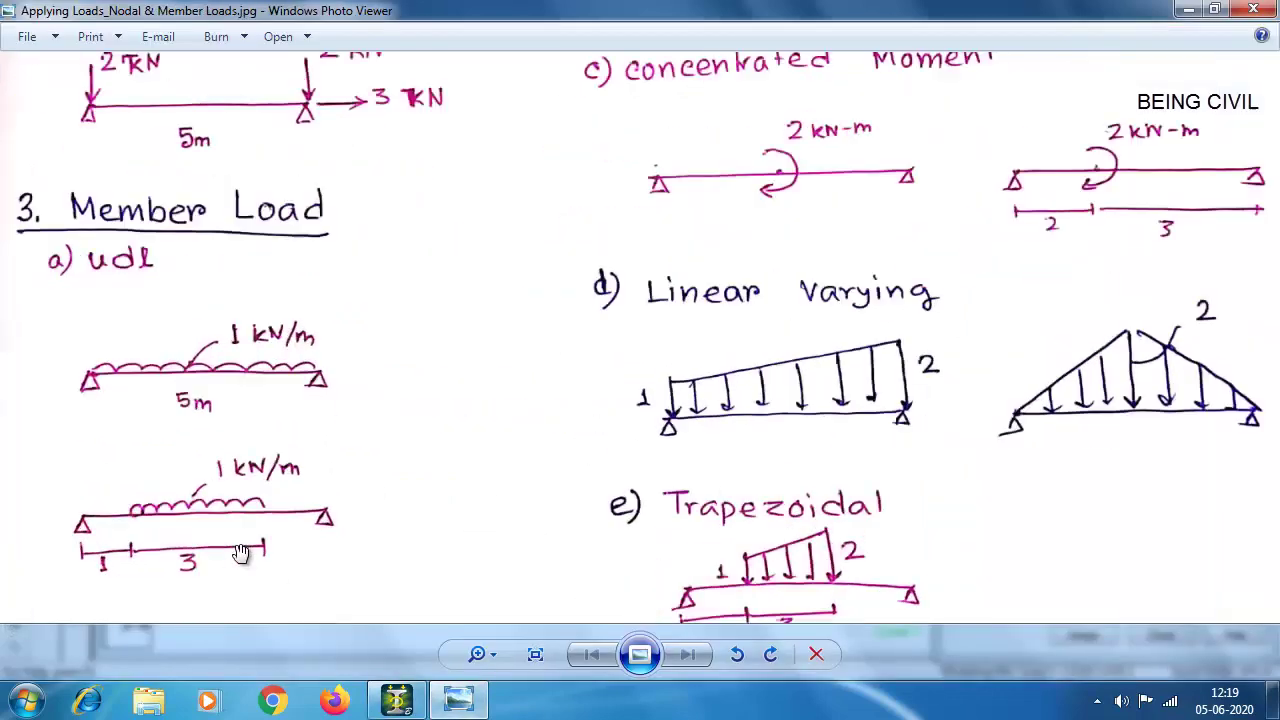
{"action": "scroll", "coordinate": [250, 535], "scroll_direction": "up", "scroll_amount": 1}
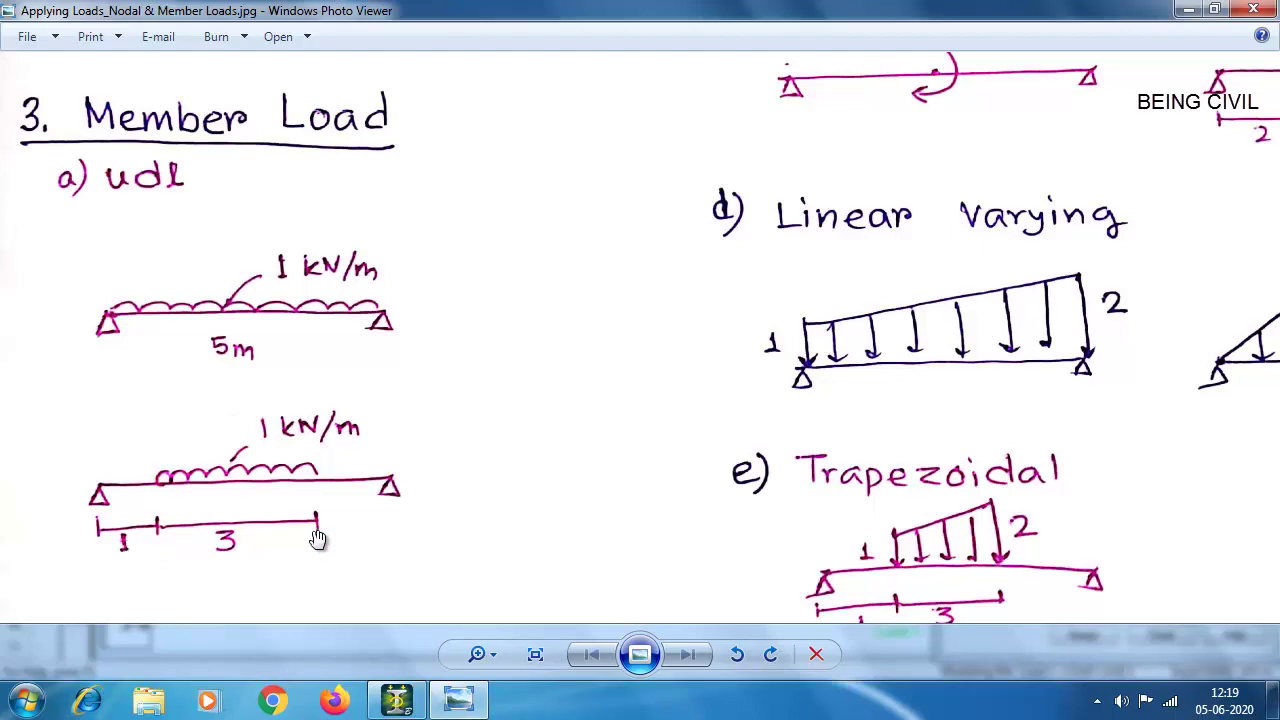
Step: Define a partial uniform load of -1 kN/m in GY from d1 = 1 m to d2 = 4 m
{"action": "key", "text": "alt+Tab"}
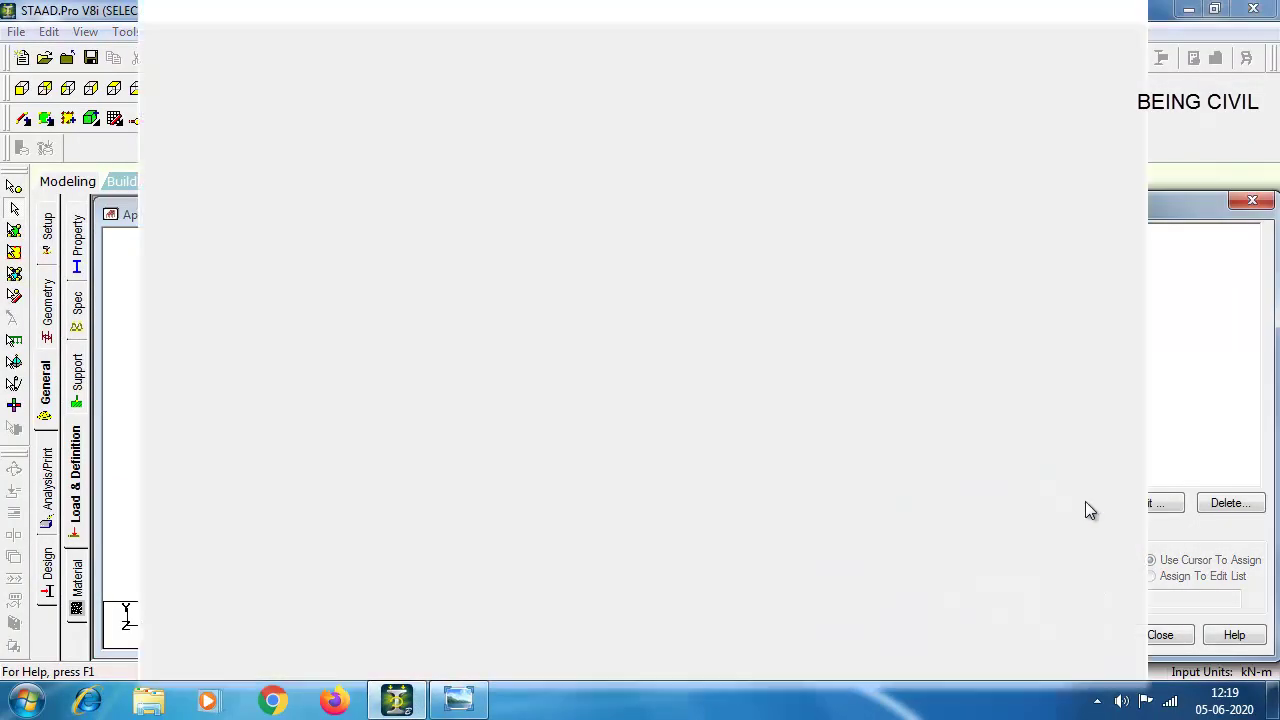
{"action": "left_click", "coordinate": [213, 103]}
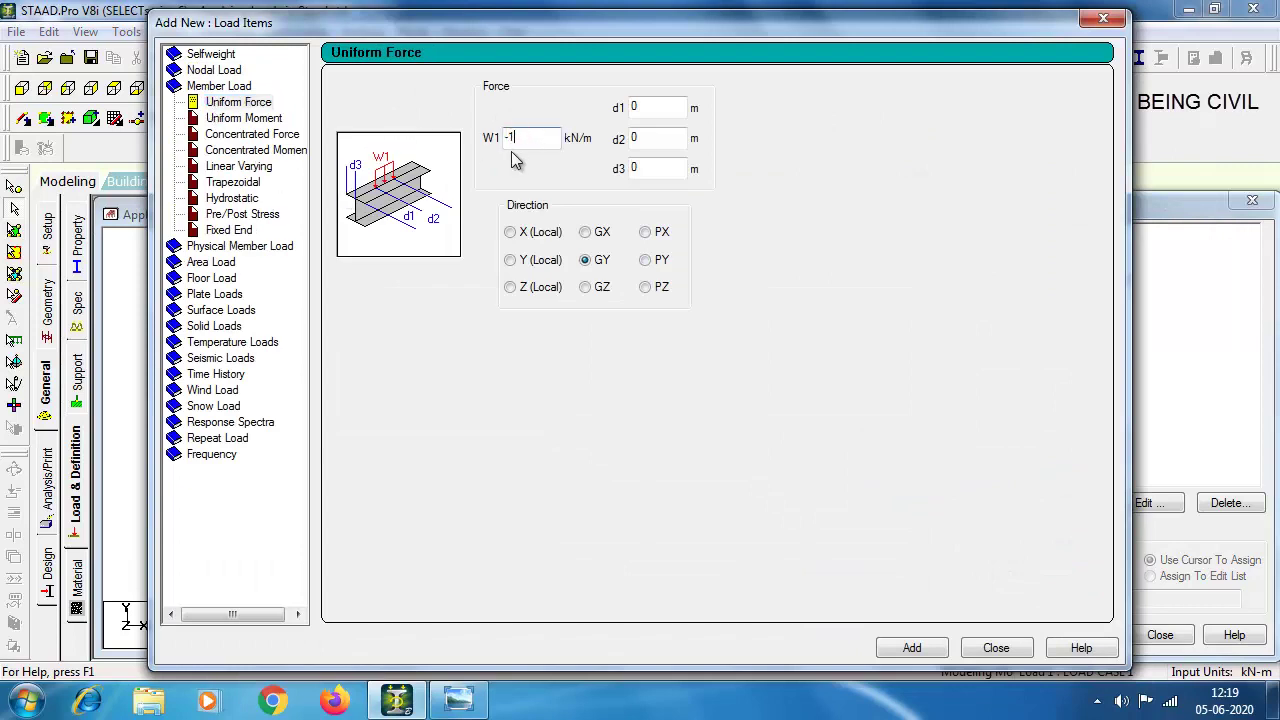
{"action": "double_click", "coordinate": [650, 107]}
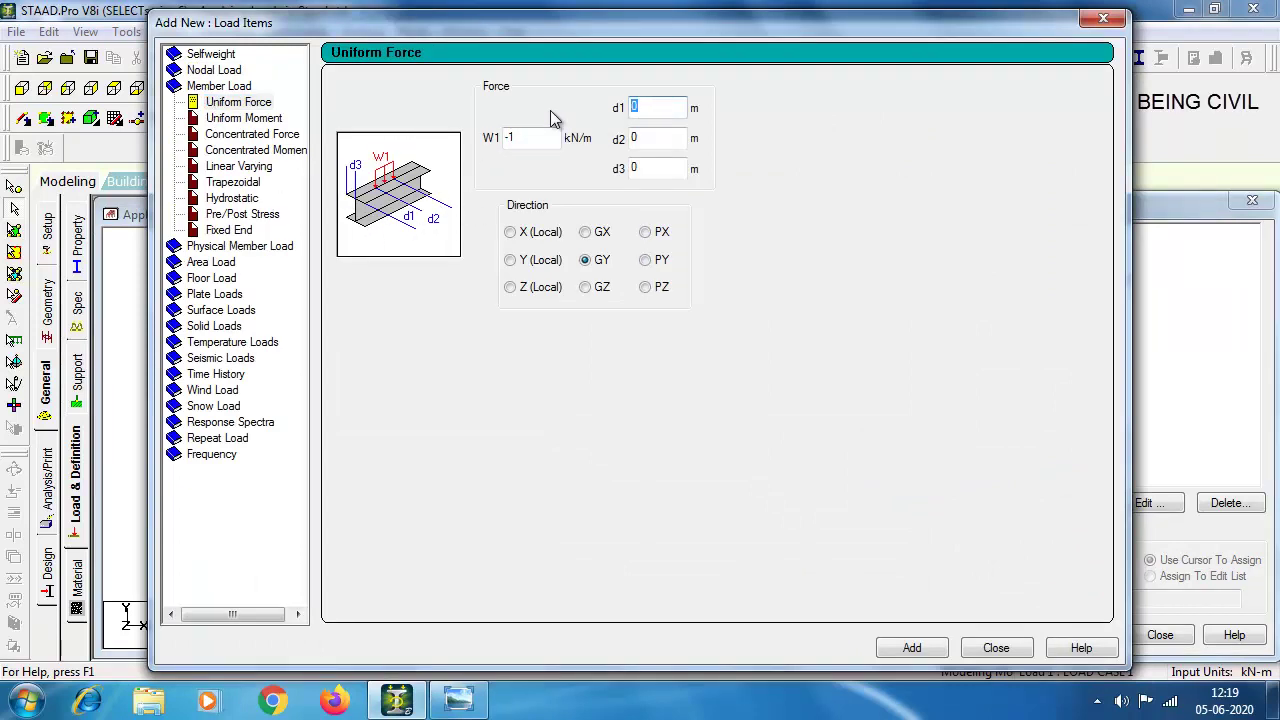
{"action": "type", "text": "1"}
{"action": "double_click", "coordinate": [643, 139]}
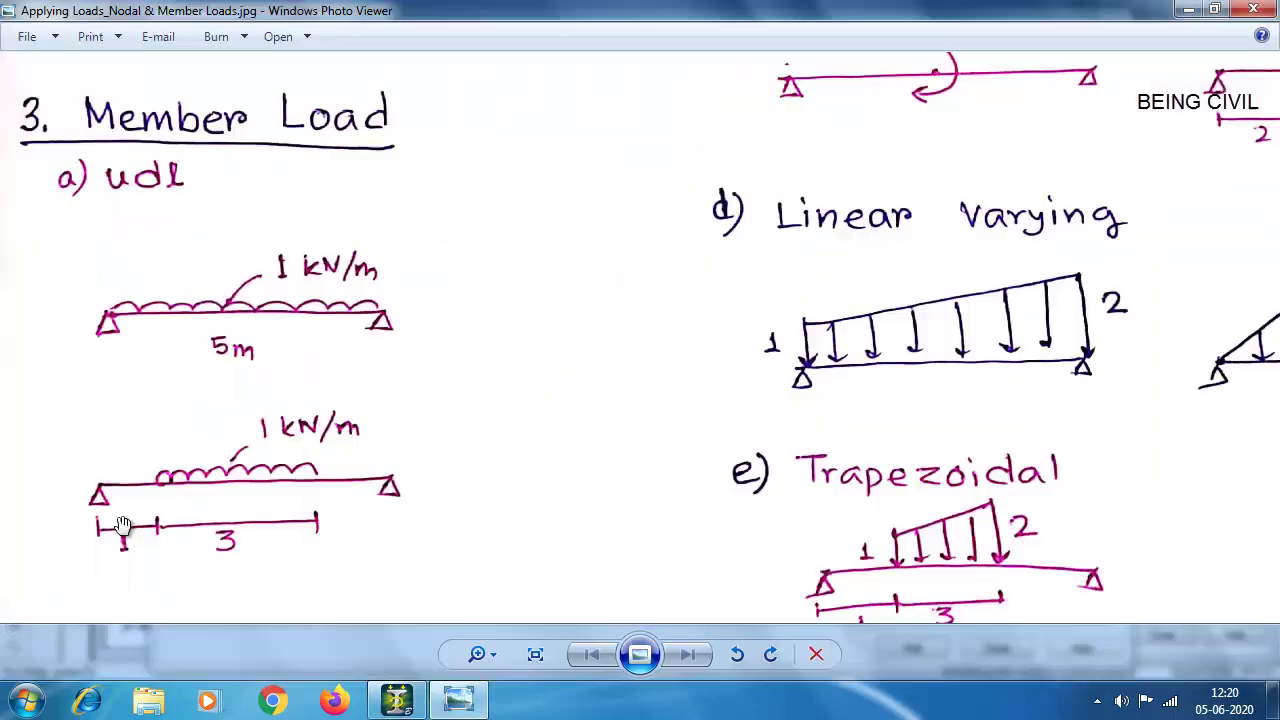
{"action": "key", "text": "alt+Tab"}
{"action": "left_click", "coordinate": [452, 692]}
{"action": "type", "text": "4"}
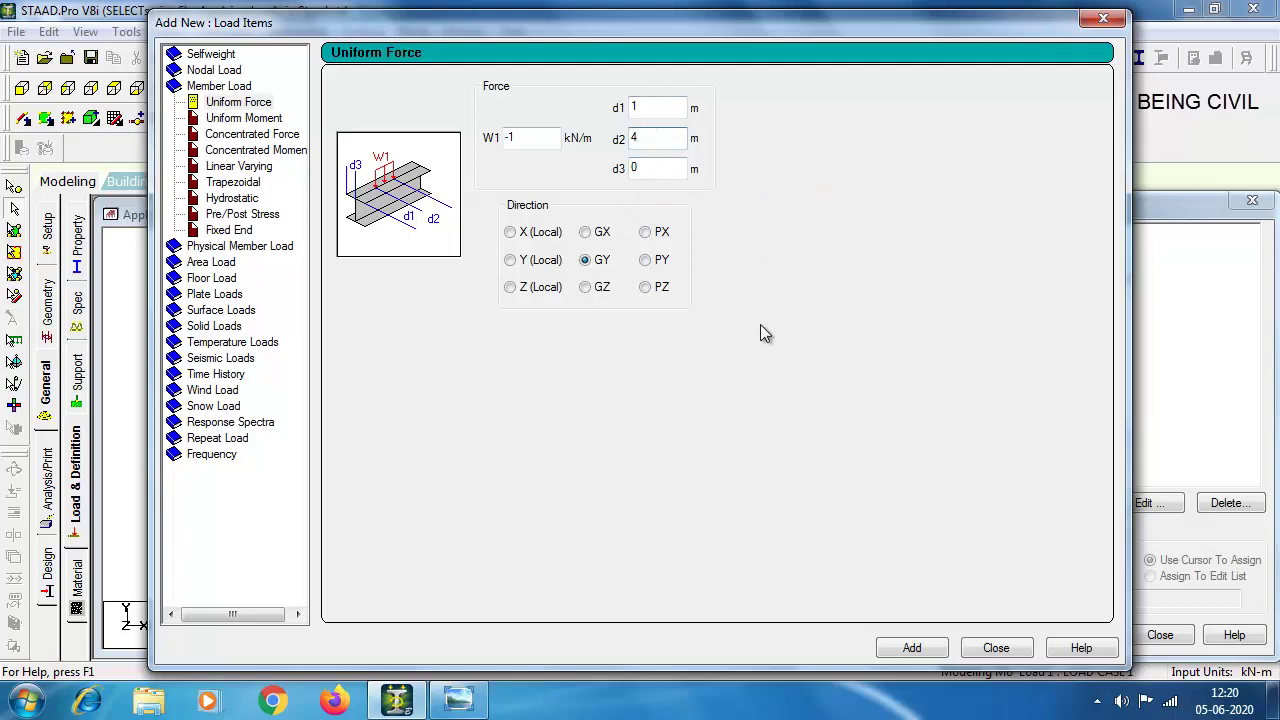
{"action": "left_click", "coordinate": [911, 648]}
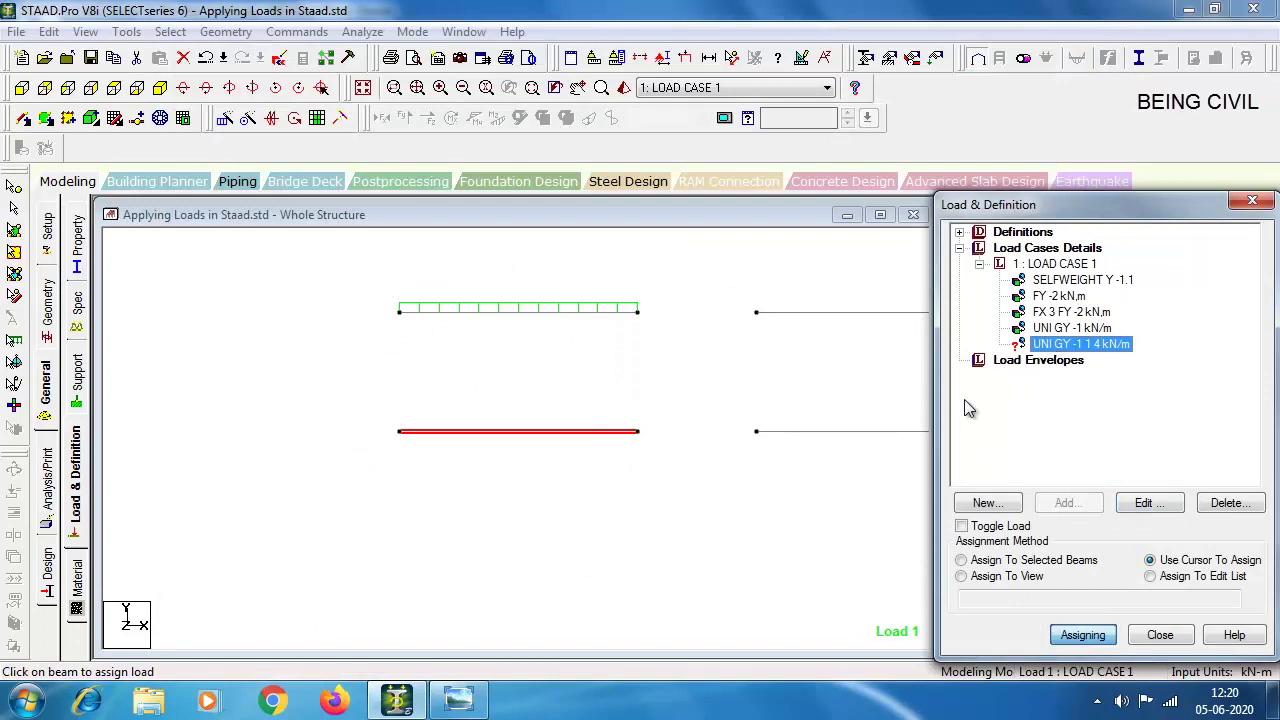
Step: Assign the UNI GY -1 1 4 load to the fourth beam
{"action": "left_click", "coordinate": [1015, 566]}
{"action": "left_click", "coordinate": [1123, 478]}
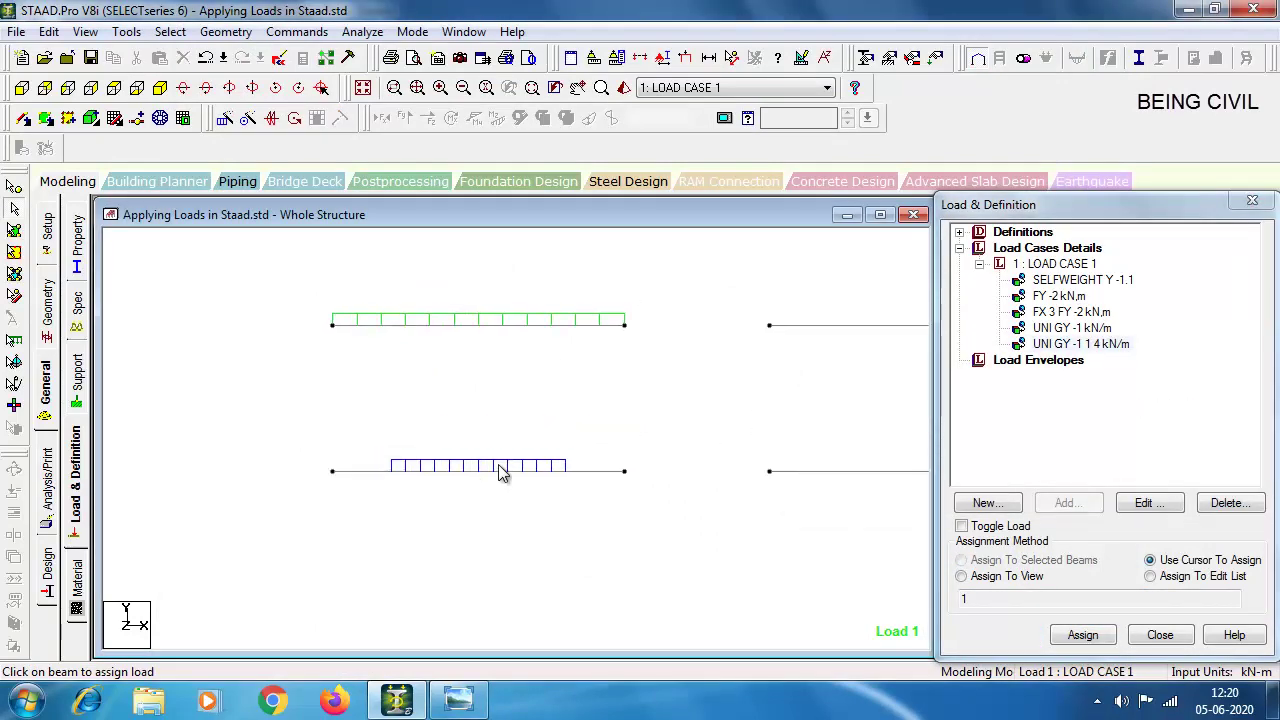
{"action": "key", "text": "alt+Tab"}
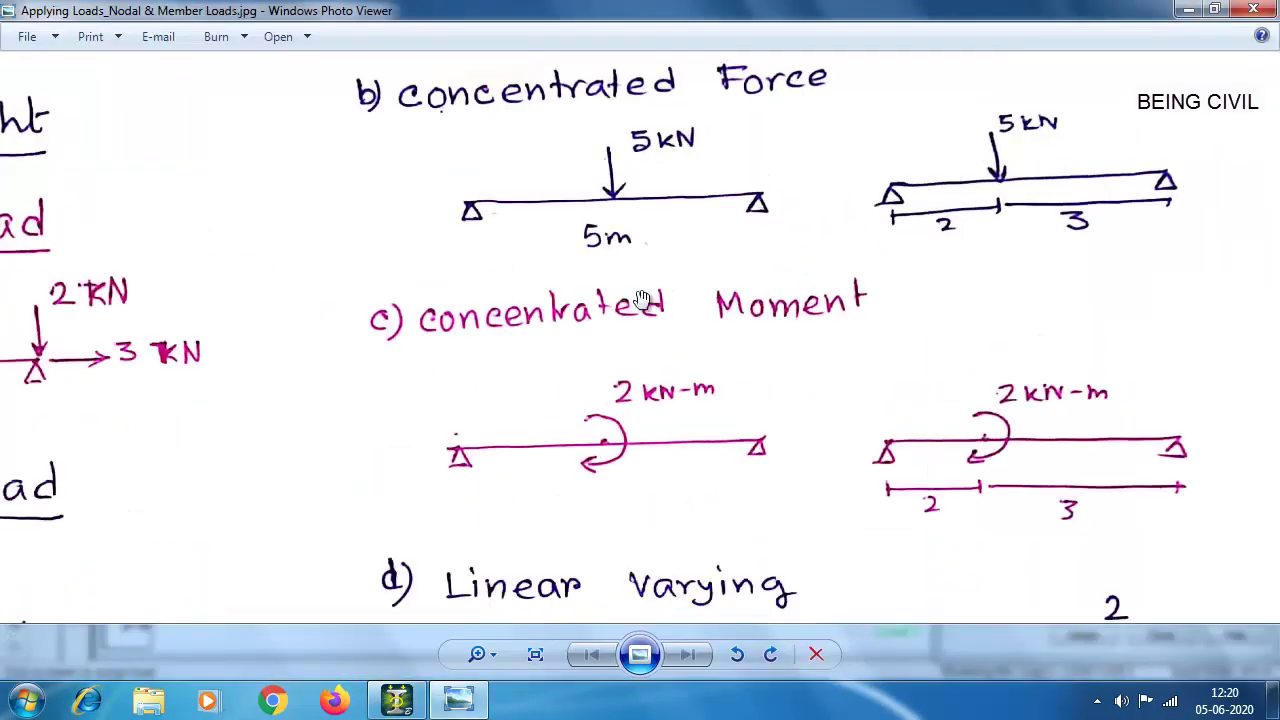
Step: Add a -5 kN concentrated member force in GY to load case 1
{"action": "left_click", "coordinate": [403, 699]}
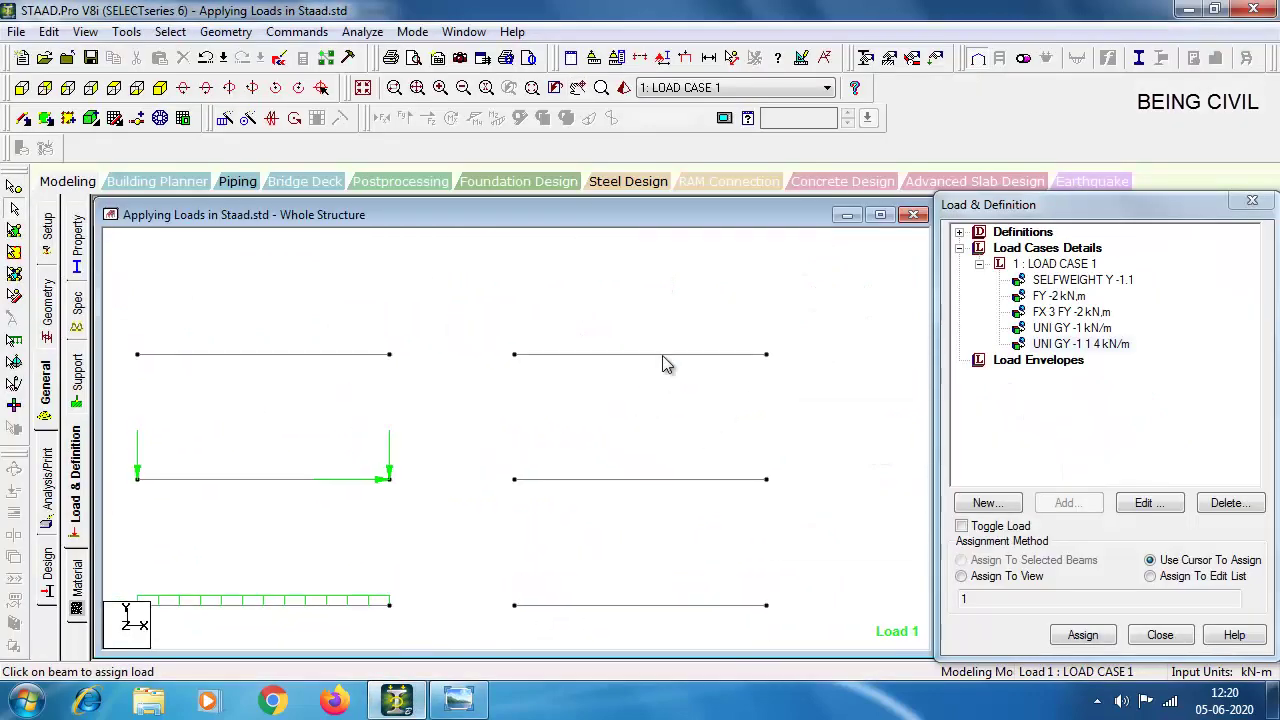
{"action": "left_click", "coordinate": [1055, 263]}
{"action": "left_click", "coordinate": [1064, 502]}
{"action": "left_click", "coordinate": [219, 102]}
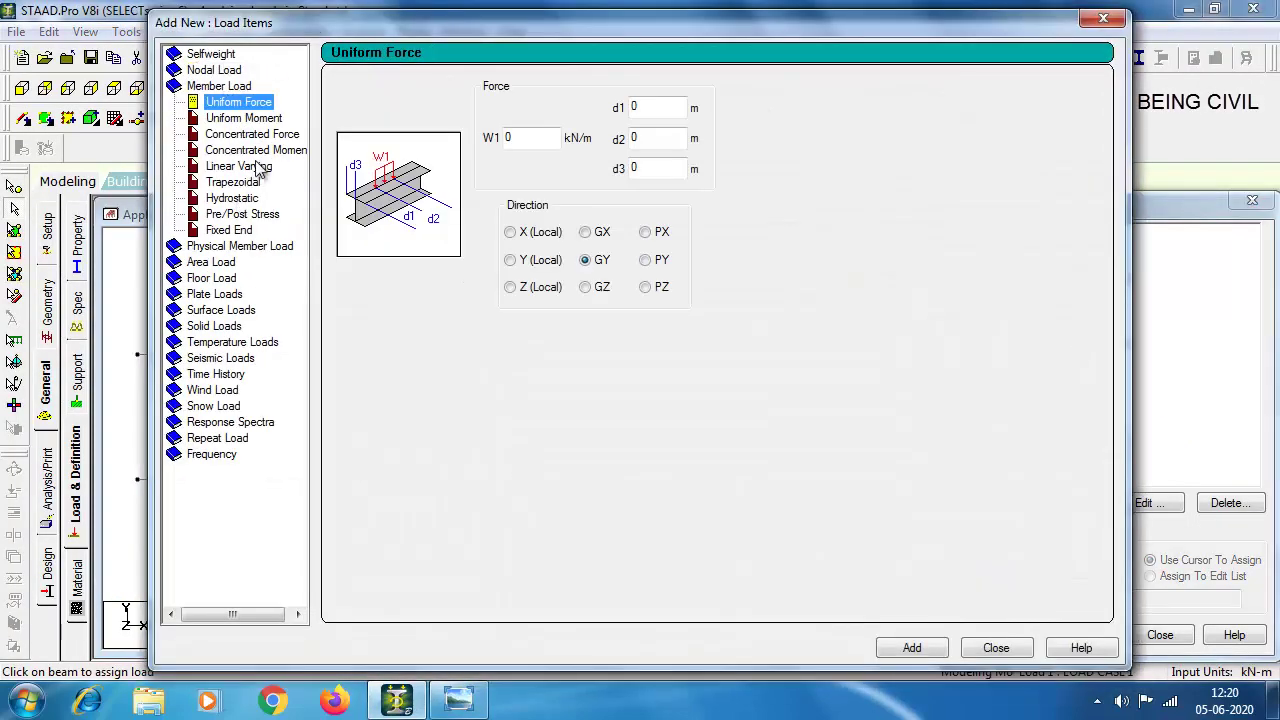
{"action": "left_click", "coordinate": [240, 134]}
{"action": "left_click", "coordinate": [459, 699]}
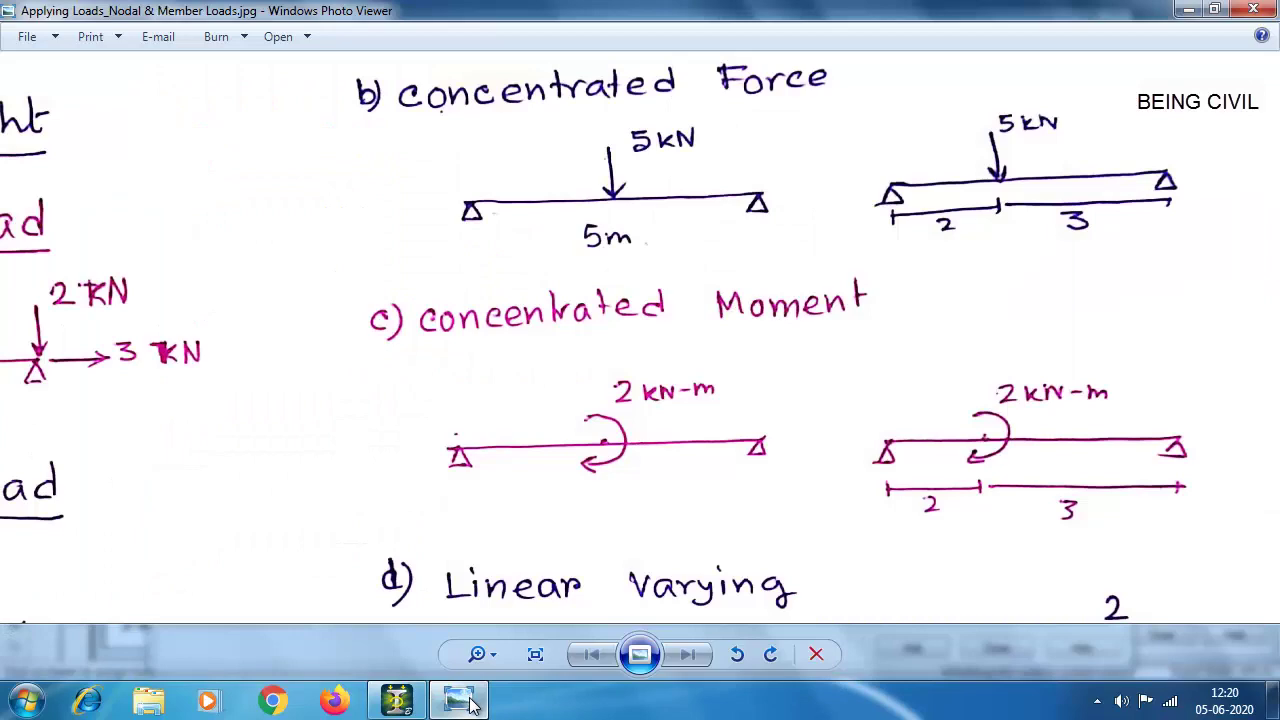
{"action": "left_click", "coordinate": [462, 700]}
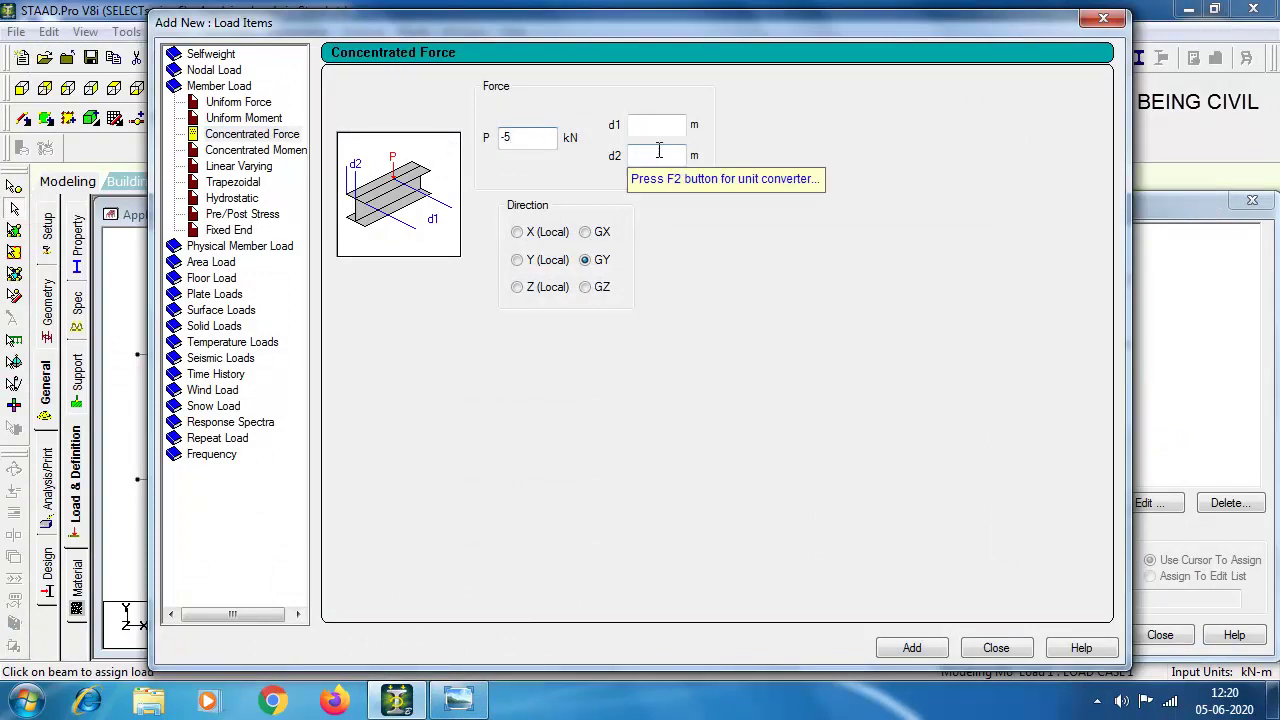
{"action": "left_click", "coordinate": [912, 648]}
{"action": "left_click", "coordinate": [990, 648]}
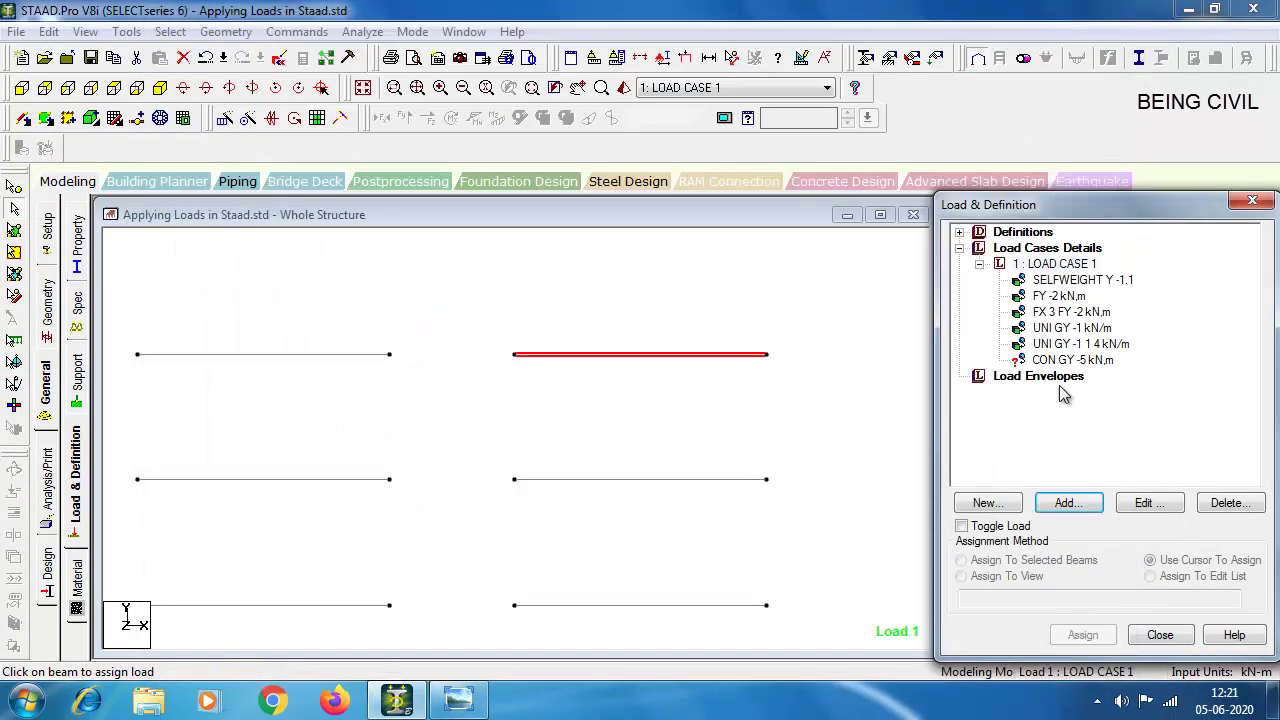
Step: Assign the -5 kN concentrated force to member 8
{"action": "left_click", "coordinate": [1075, 360]}
{"action": "left_click", "coordinate": [980, 560]}
{"action": "left_click", "coordinate": [1082, 634]}
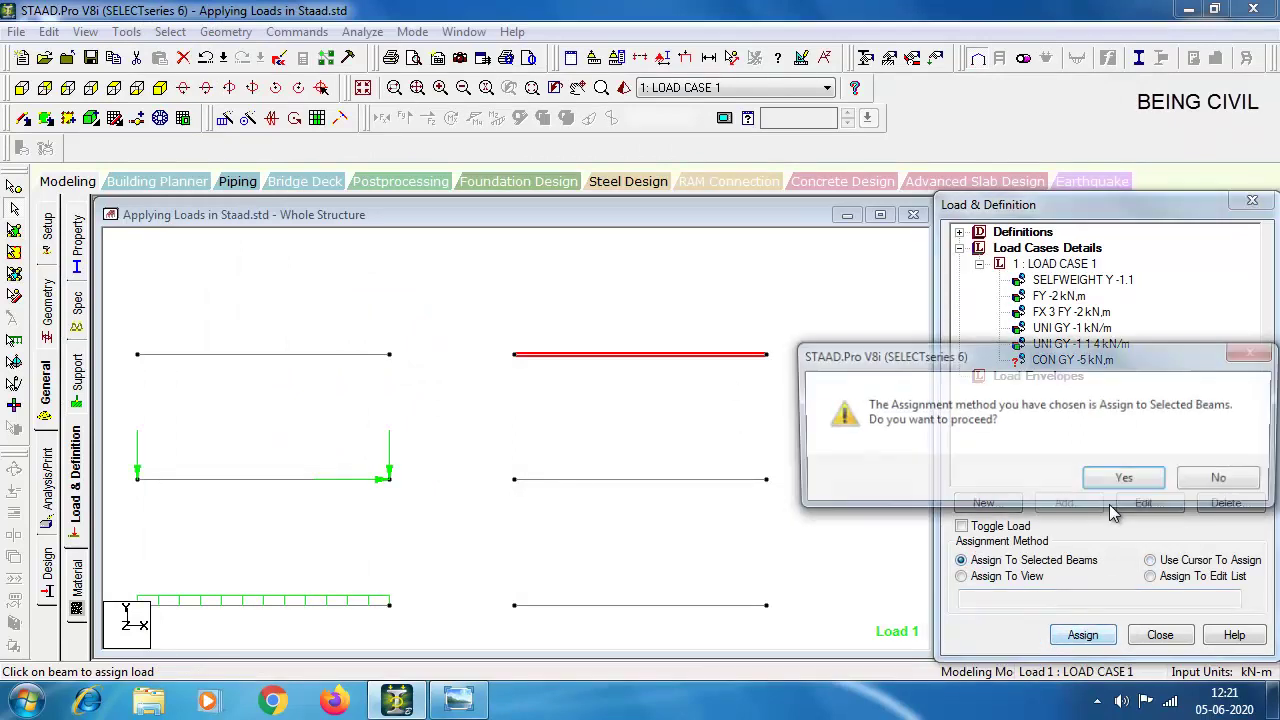
{"action": "left_click", "coordinate": [1128, 474]}
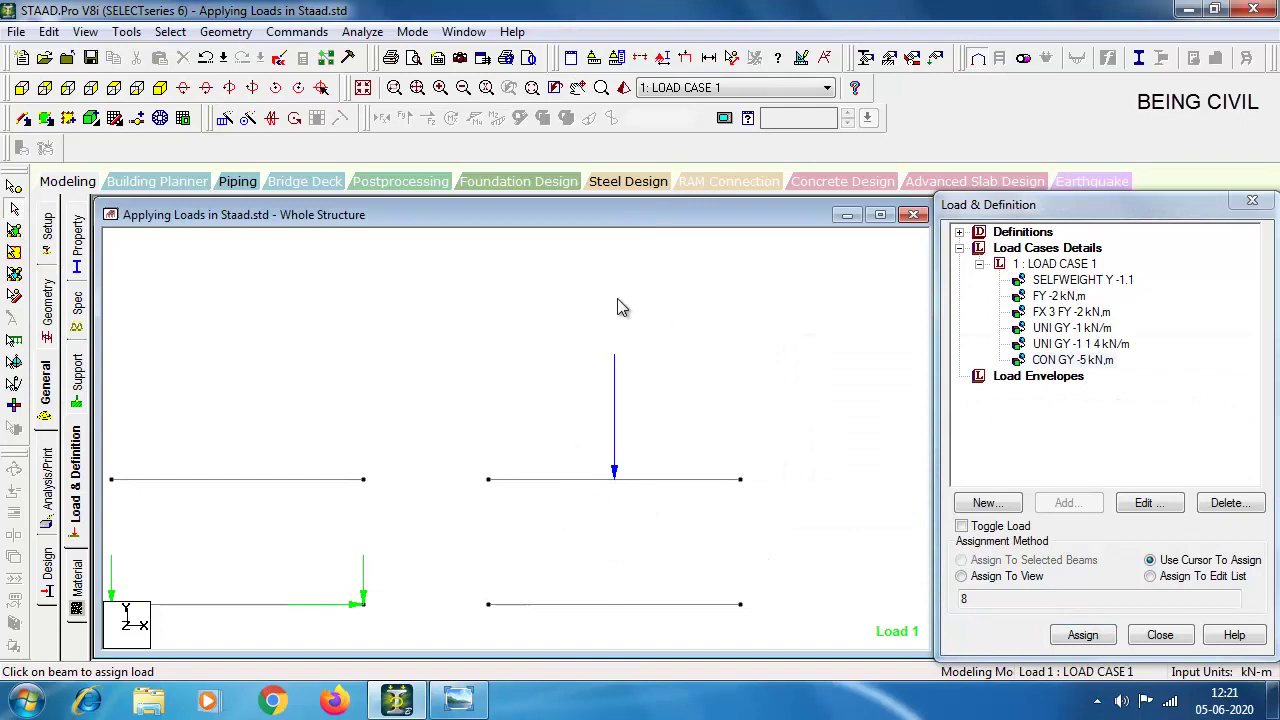
Step: Edit the concentrated force so it sits at d1 = 2 m along the beam
{"action": "key", "text": "alt+Tab"}
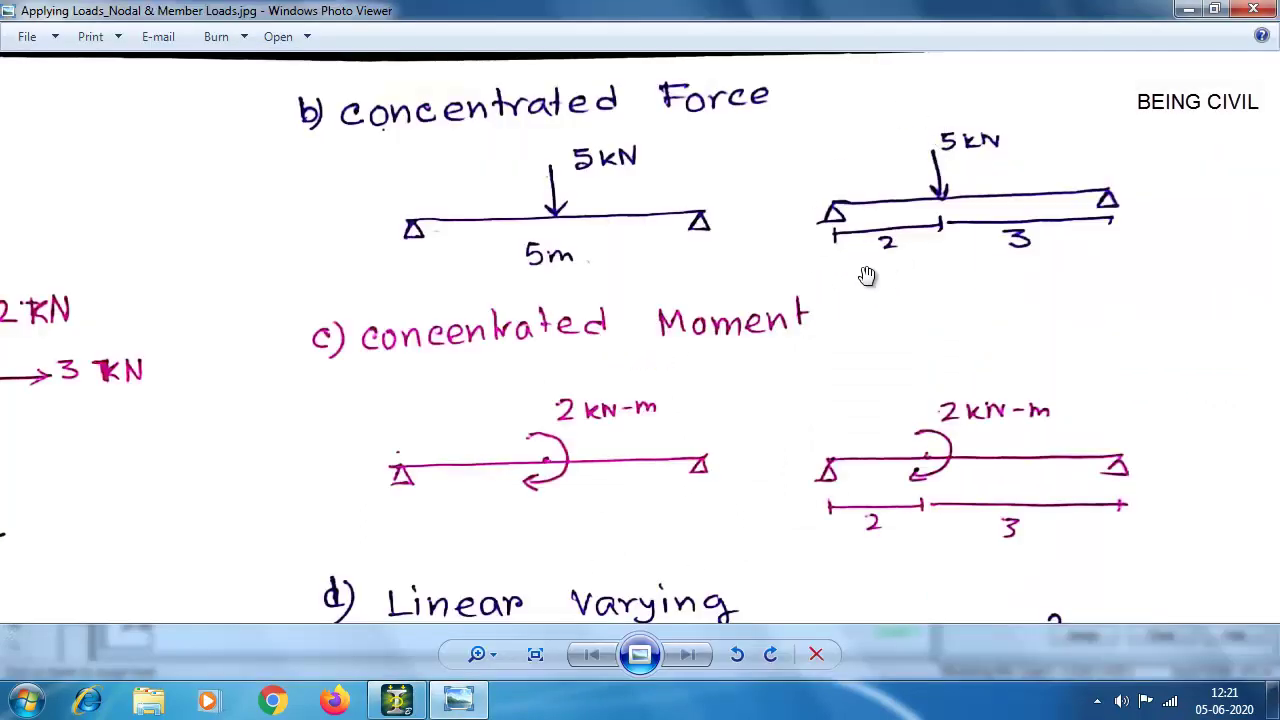
{"action": "left_click", "coordinate": [400, 697]}
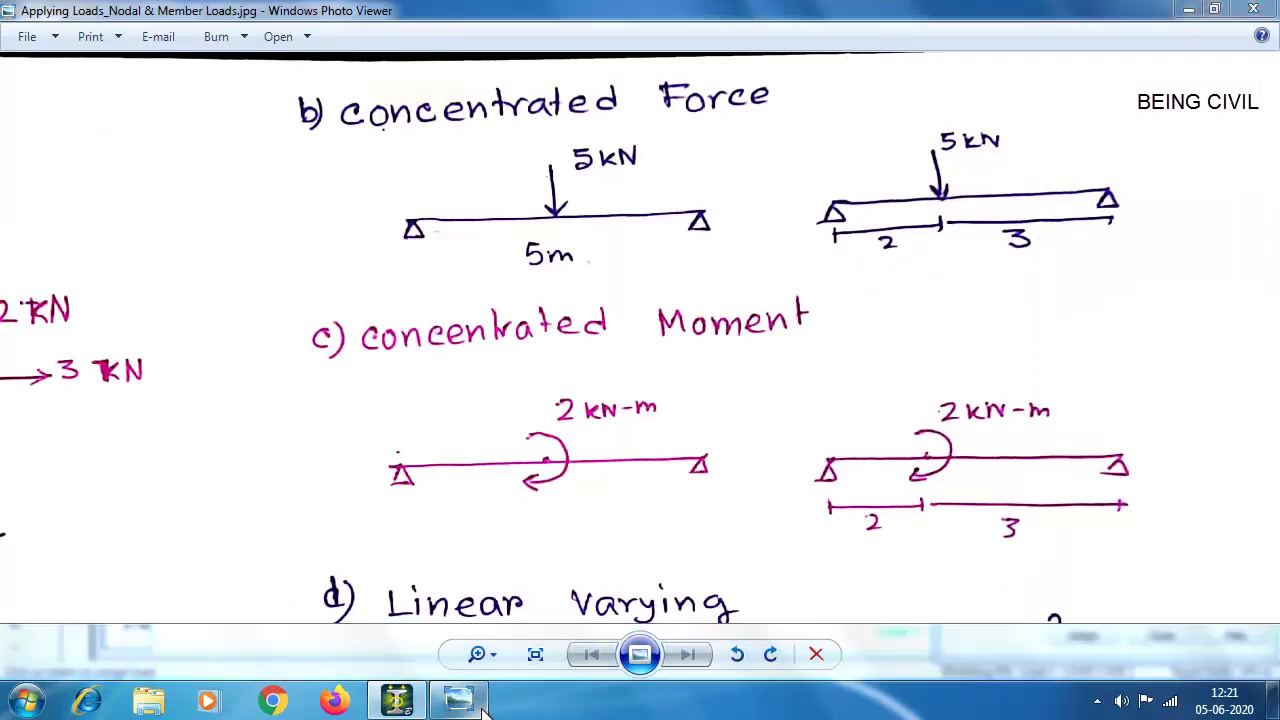
{"action": "double_click", "coordinate": [1086, 362]}
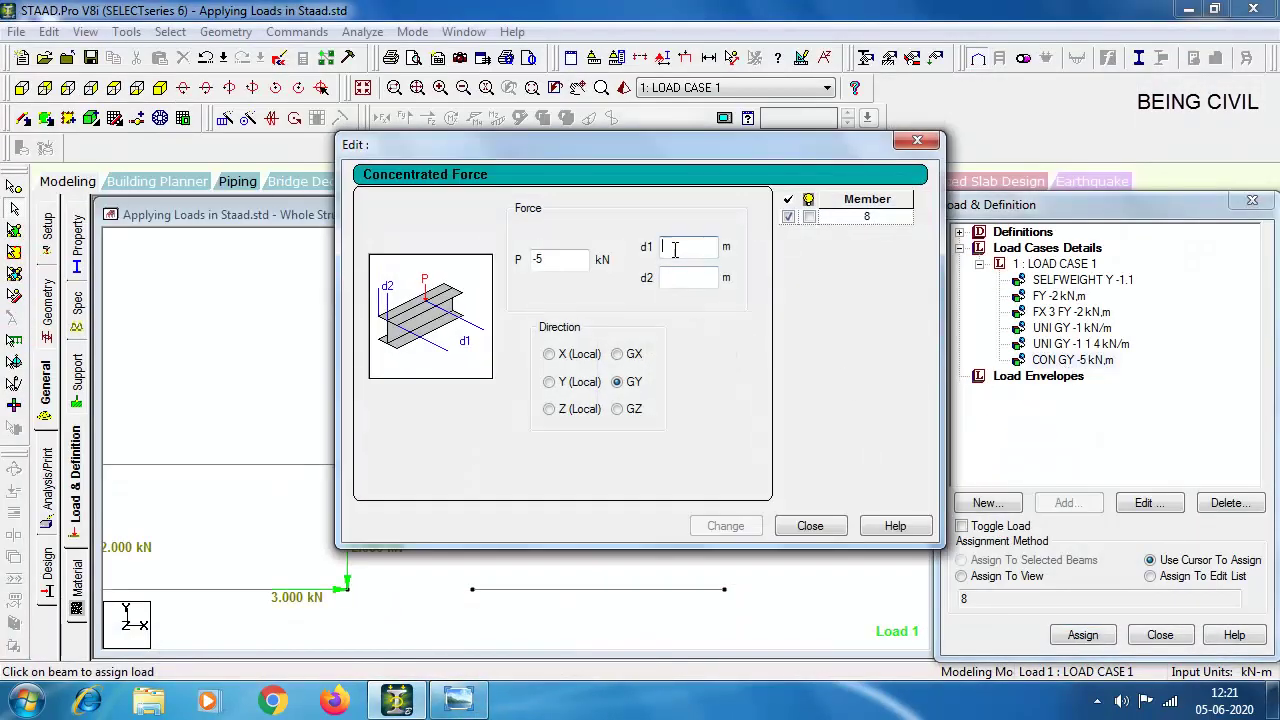
{"action": "key", "text": "alt+Tab"}
{"action": "key", "text": "alt+Tab"}
{"action": "type", "text": "2"}
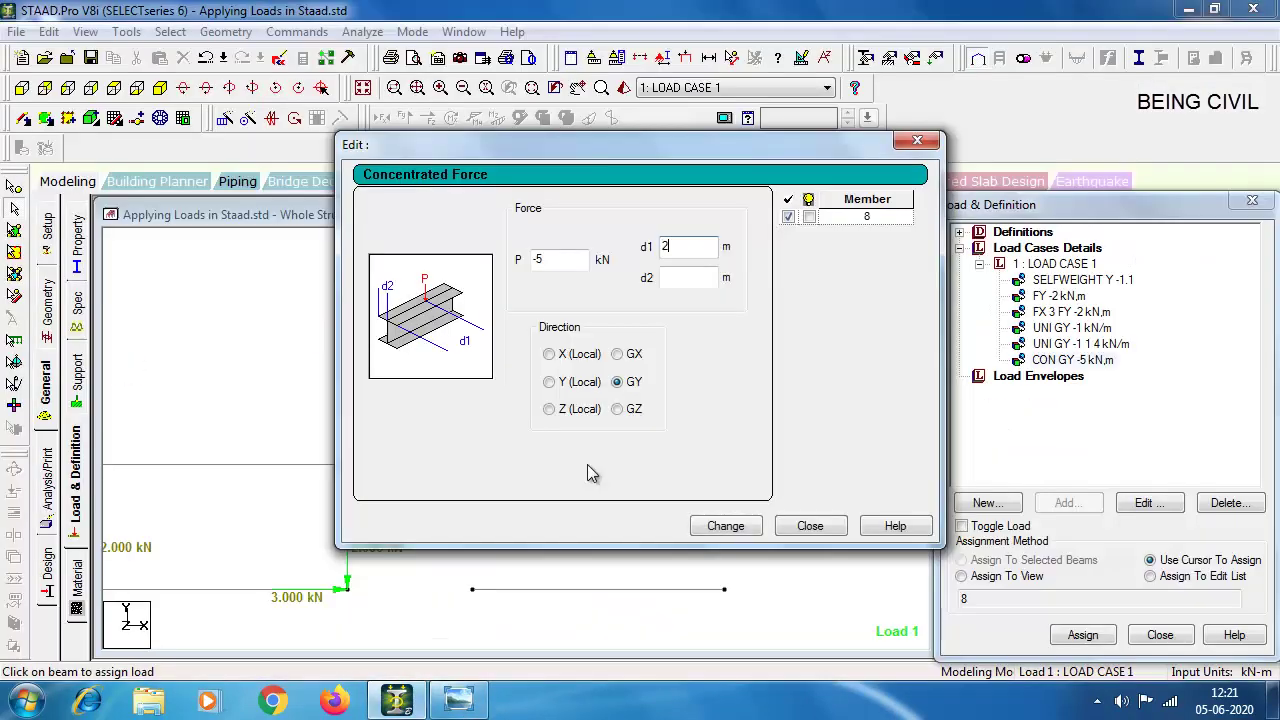
{"action": "left_click", "coordinate": [728, 526]}
{"action": "left_click", "coordinate": [810, 527]}
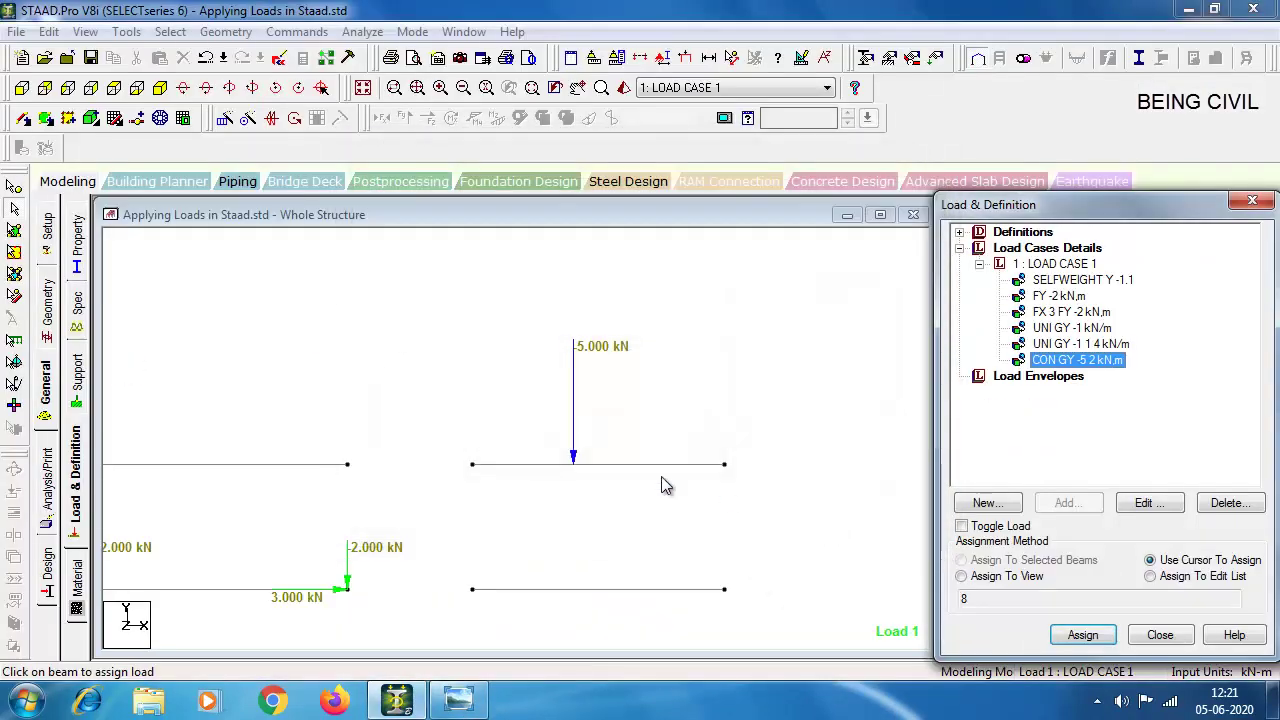
{"action": "key", "text": "alt+Tab"}
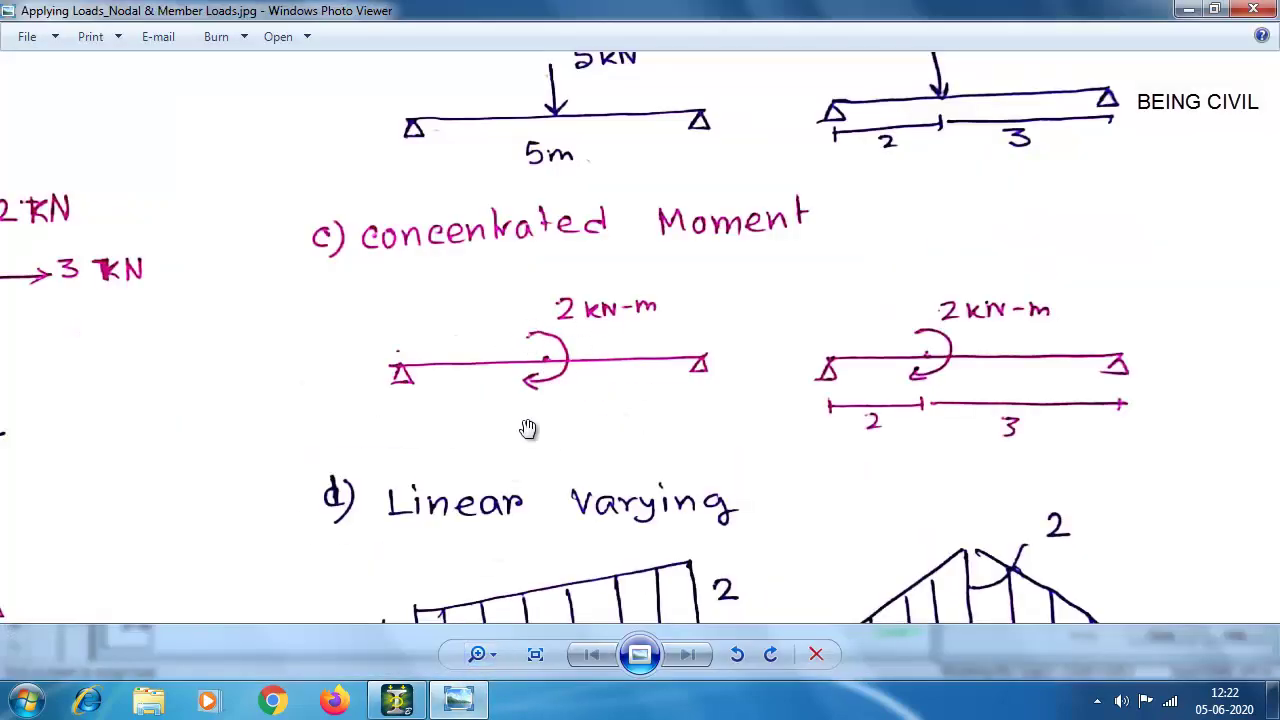
{"action": "left_click_drag", "start_coordinate": [528, 428], "coordinate": [500, 454]}
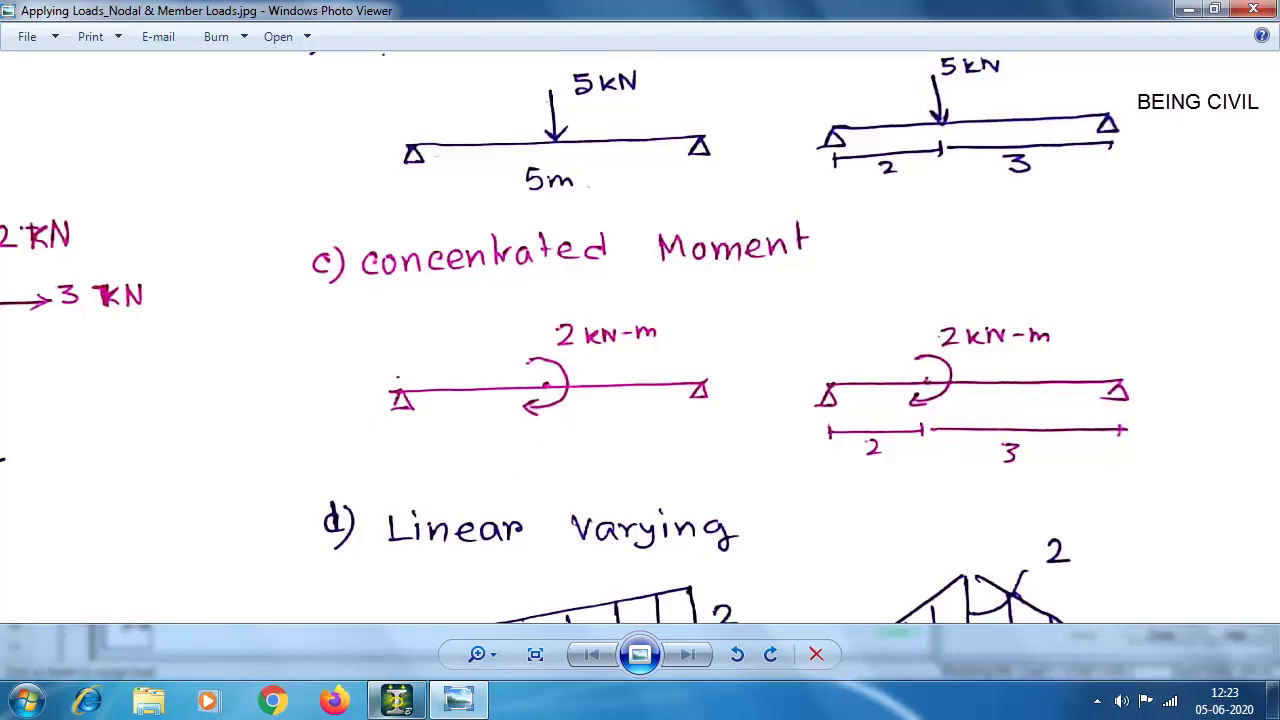
{"action": "left_click", "coordinate": [395, 702]}
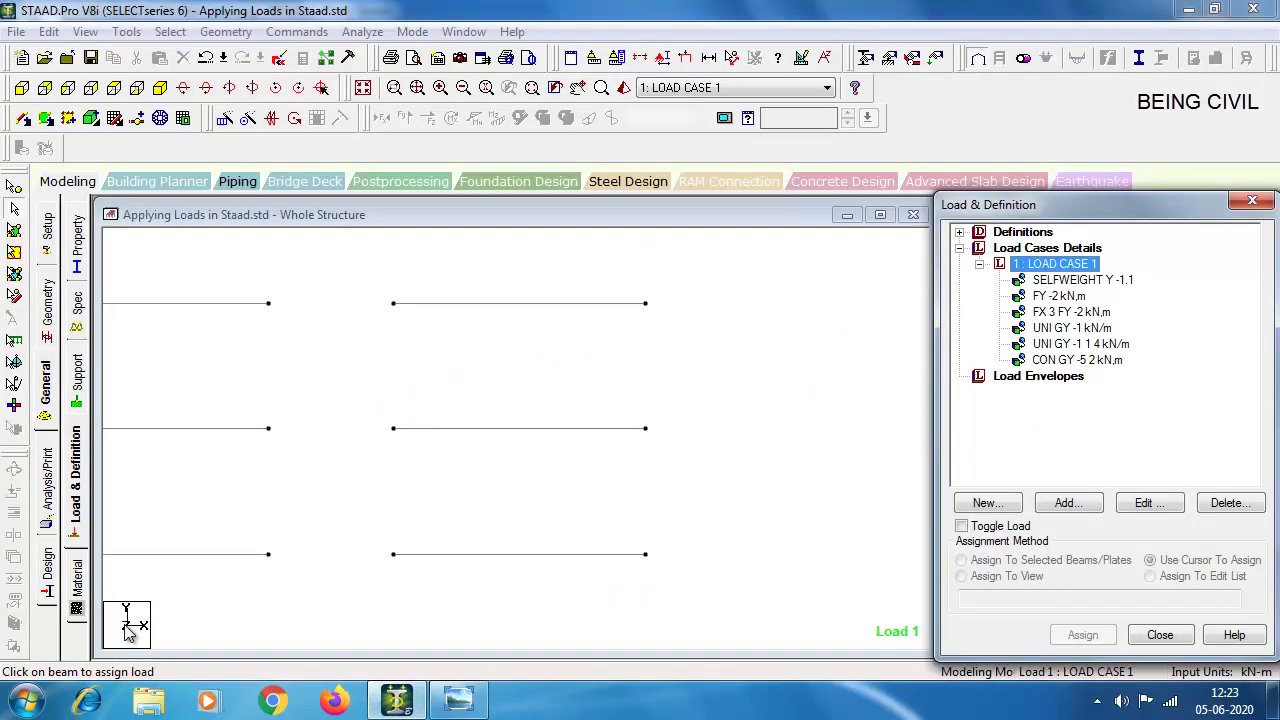
{"action": "left_click", "coordinate": [460, 702]}
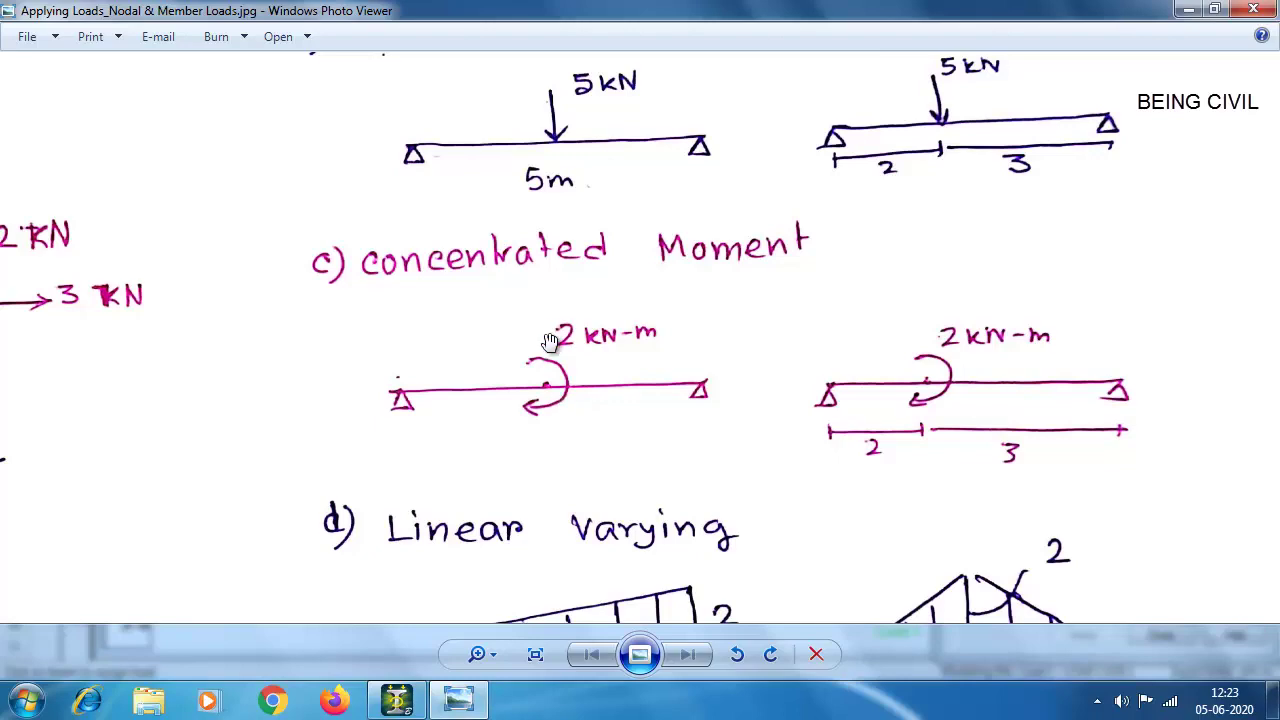
{"action": "left_click", "coordinate": [397, 700]}
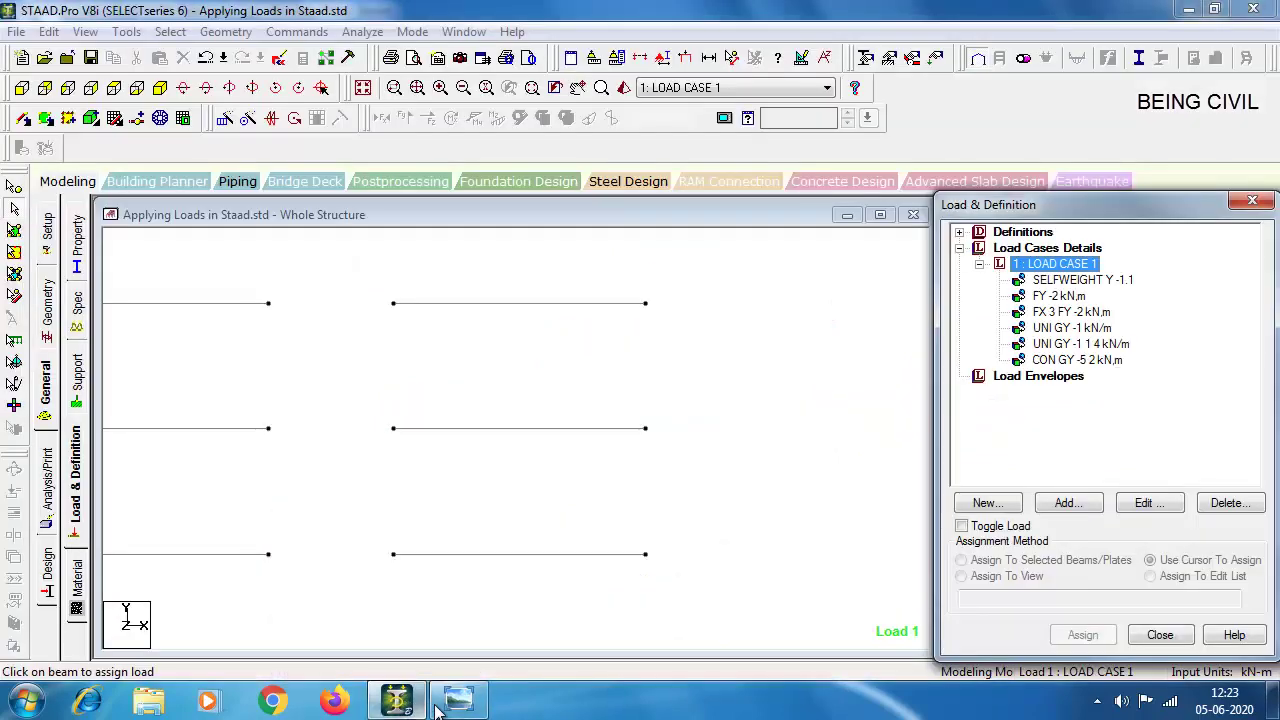
Step: Add a -2 kN-m concentrated moment about GZ to load case 1
{"action": "left_click", "coordinate": [225, 104]}
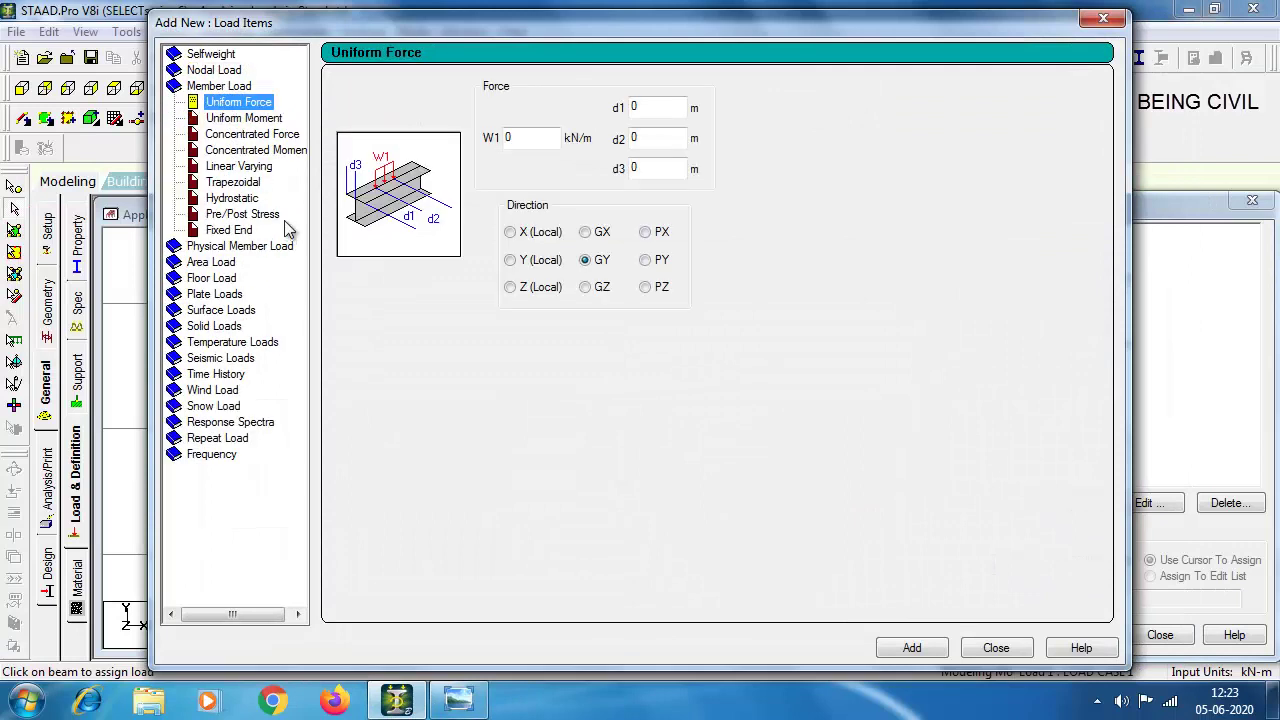
{"action": "left_click", "coordinate": [270, 150]}
{"action": "left_click", "coordinate": [519, 147]}
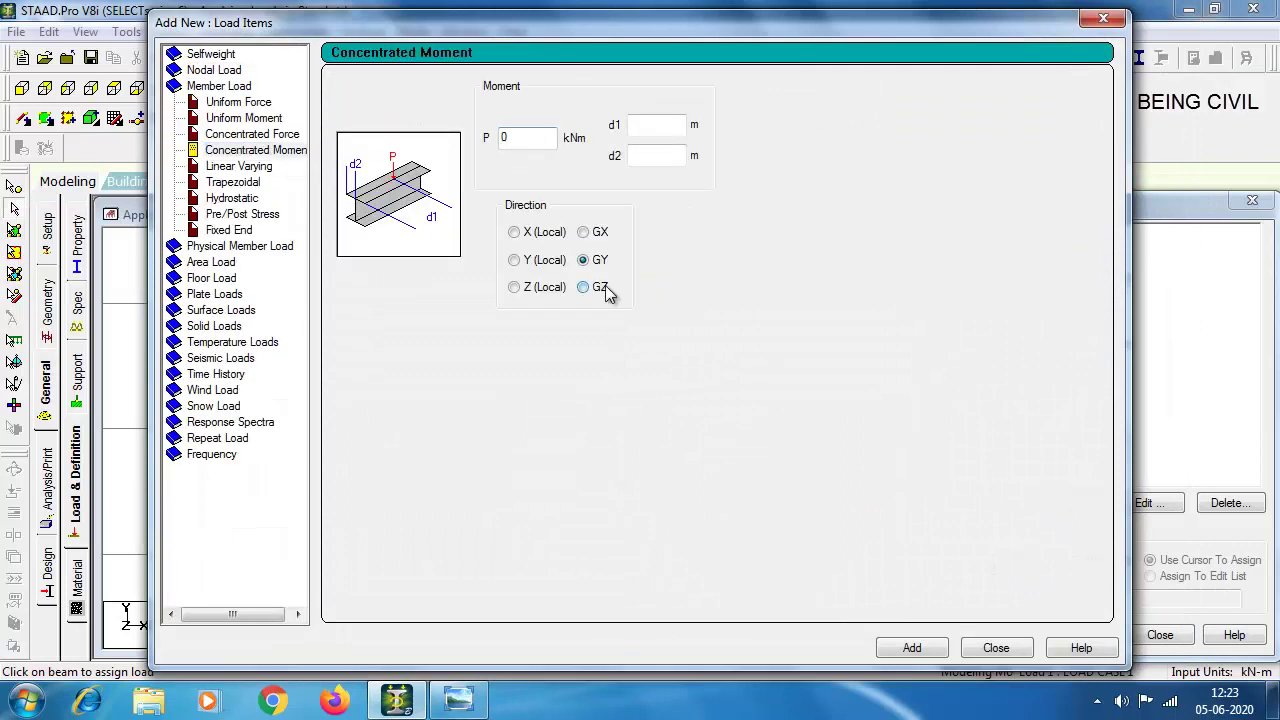
{"action": "double_click", "coordinate": [543, 147]}
{"action": "left_click", "coordinate": [912, 648]}
{"action": "left_click", "coordinate": [996, 648]}
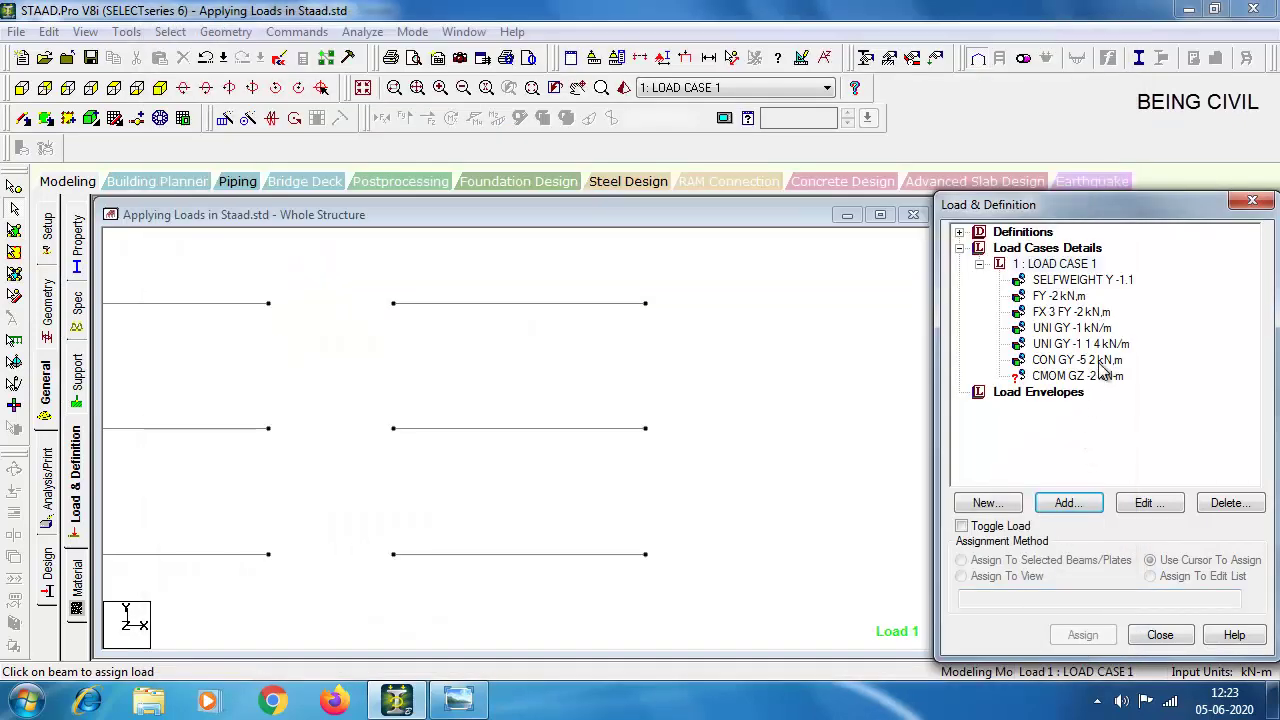
Step: Assign the CMOM GZ -2 moment to the selected middle beam
{"action": "left_click", "coordinate": [1100, 376]}
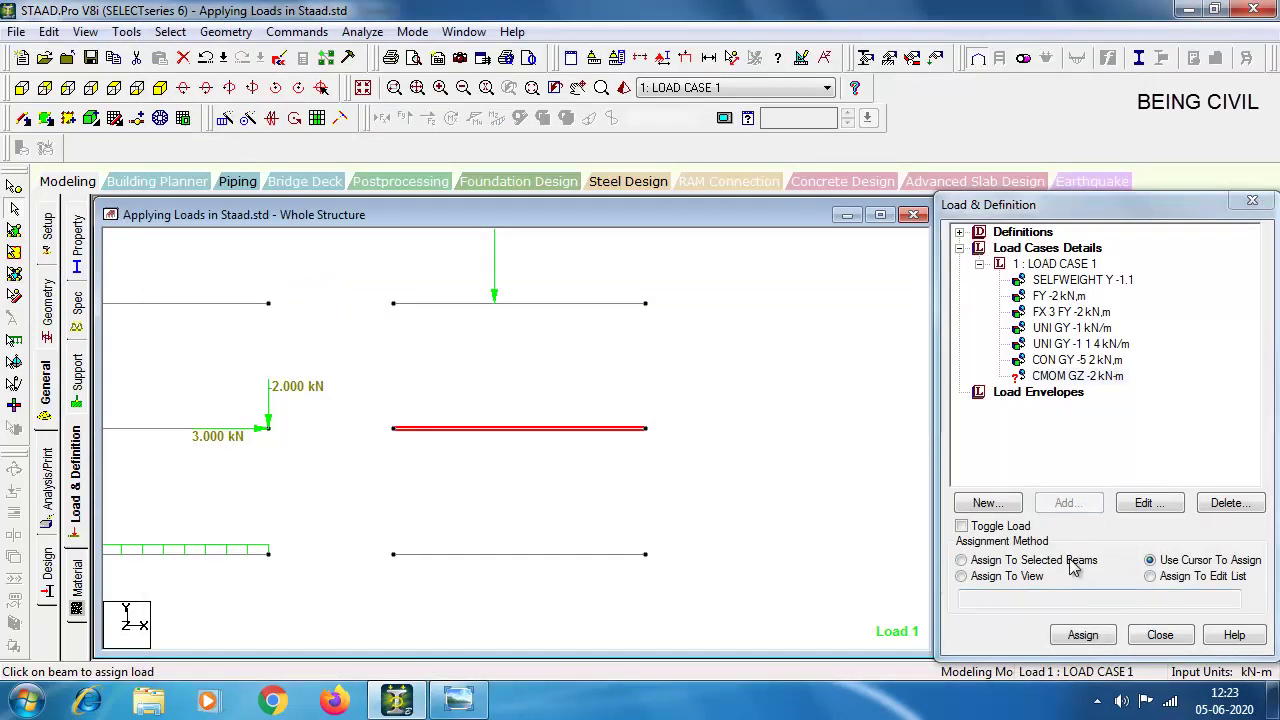
{"action": "left_click", "coordinate": [1073, 563]}
{"action": "left_click", "coordinate": [1083, 634]}
{"action": "left_click", "coordinate": [1131, 477]}
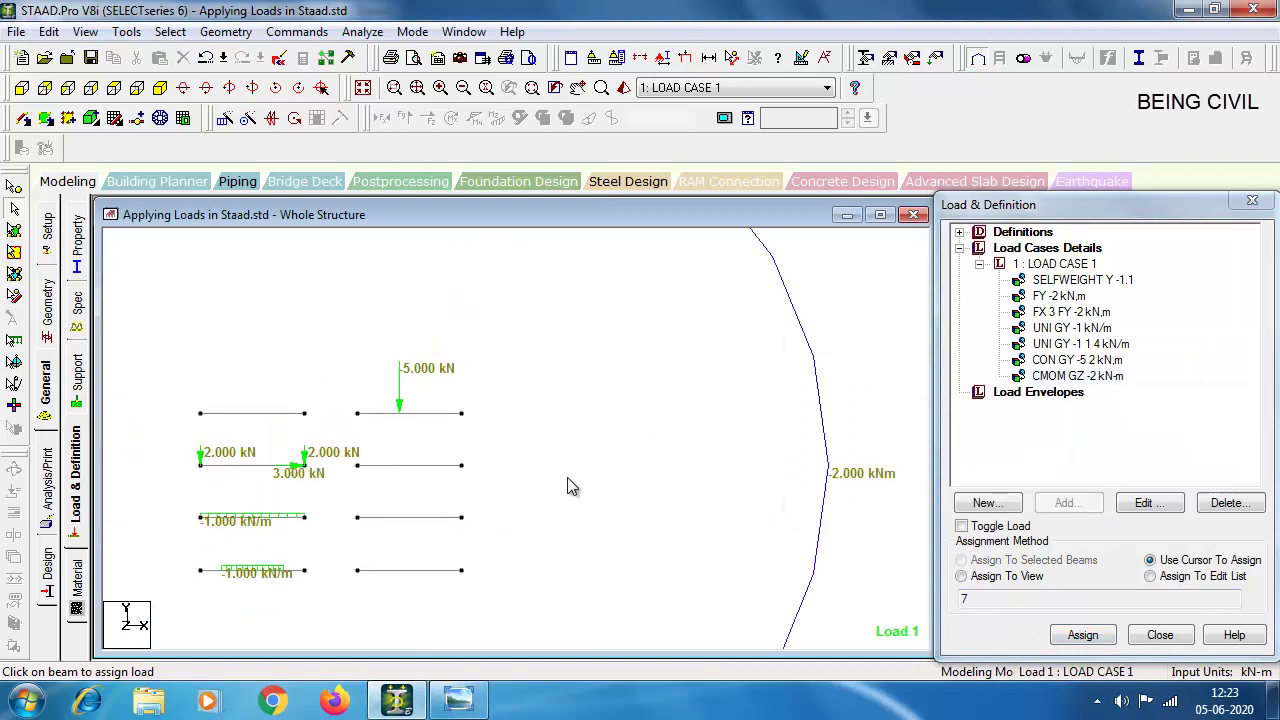
{"action": "scroll", "coordinate": [484, 502], "scroll_direction": "down", "scroll_amount": 2}
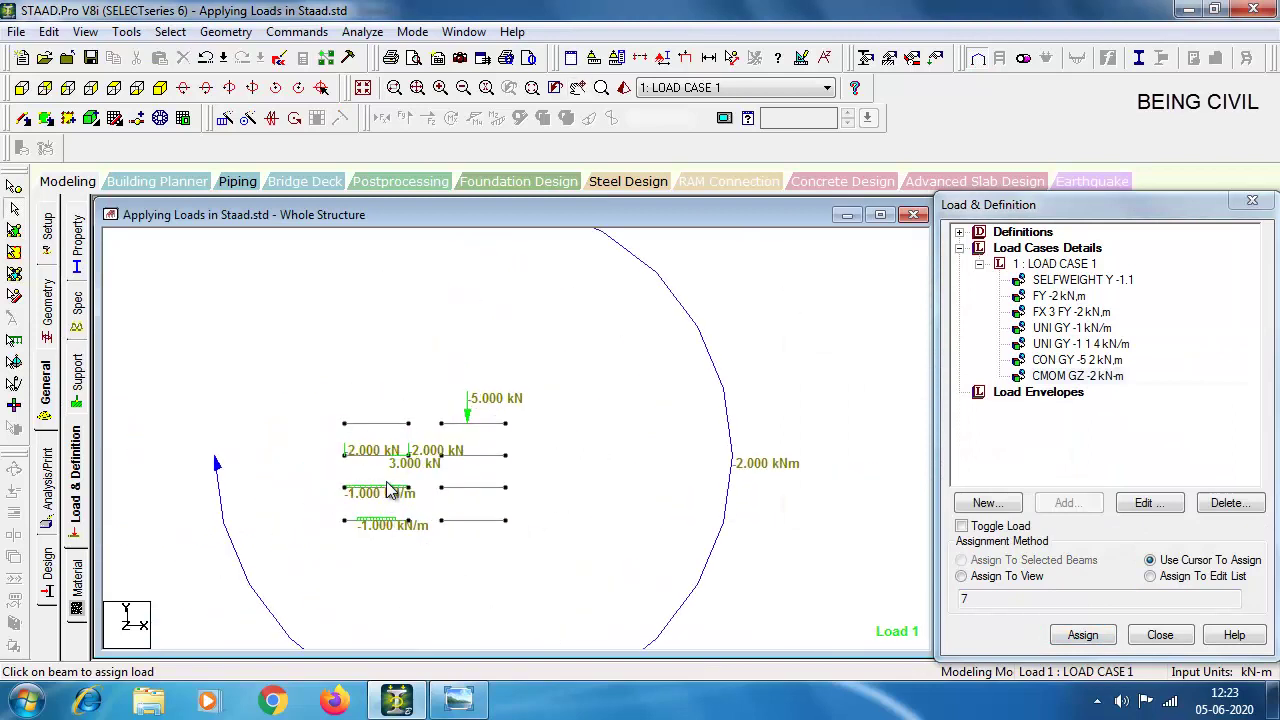
{"action": "scroll", "coordinate": [390, 490], "scroll_direction": "down", "scroll_amount": 1}
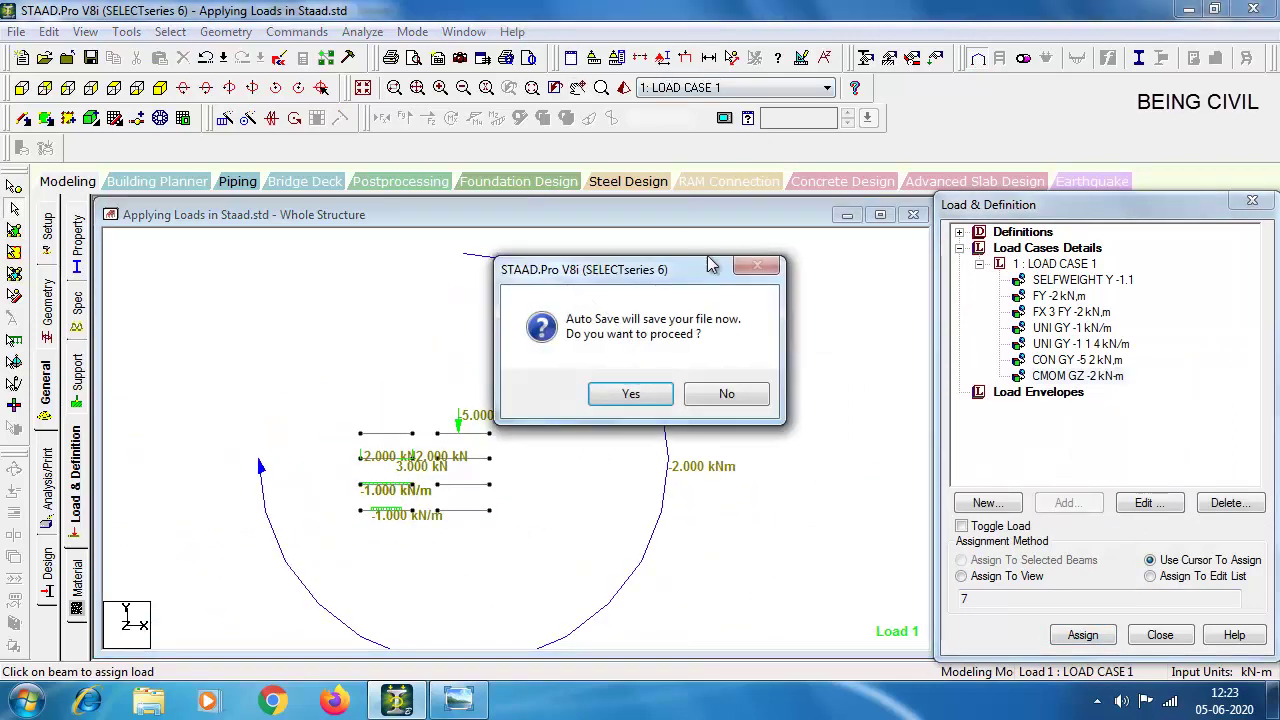
Step: Save the modified model and bring up the Structure Diagrams load scale settings
{"action": "left_click", "coordinate": [629, 394]}
{"action": "left_click", "coordinate": [508, 375]}
{"action": "left_click", "coordinate": [662, 57]}
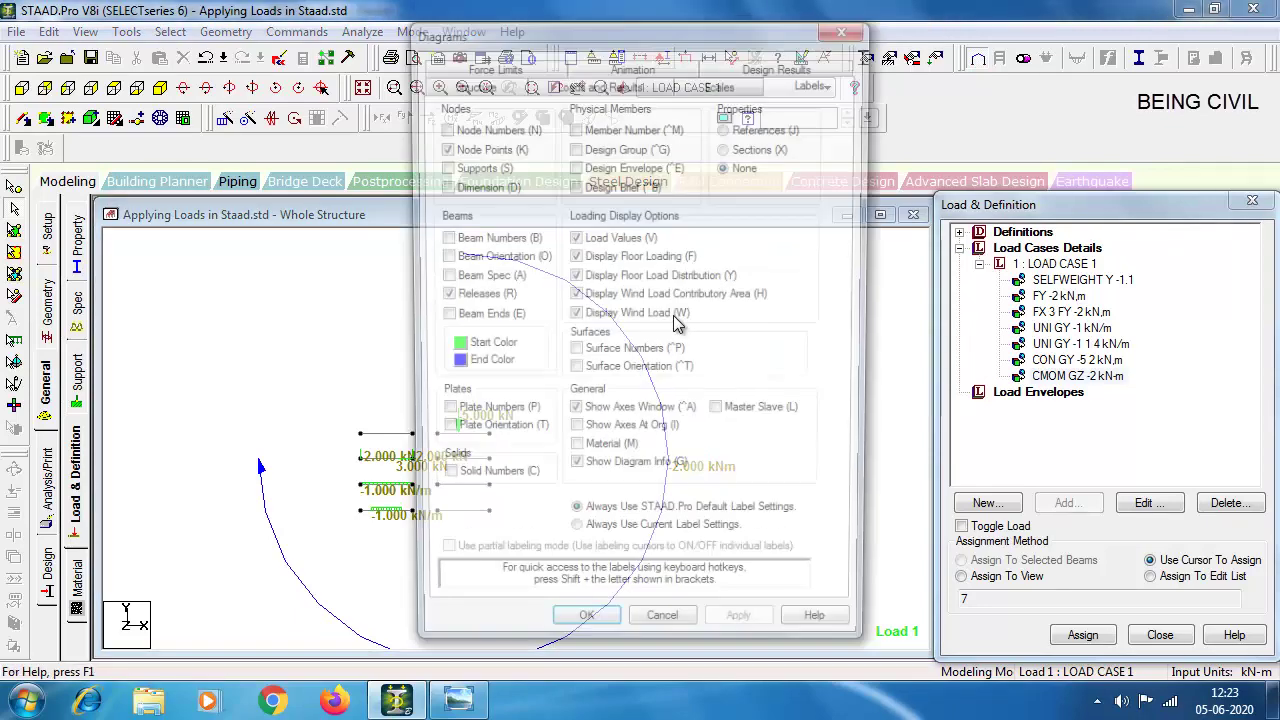
{"action": "left_click", "coordinate": [722, 88]}
Step: Set the point moment load scale to 2 with Apply Immediately, then view the sketch
{"action": "left_click_drag", "start_coordinate": [655, 38], "coordinate": [897, 38]}
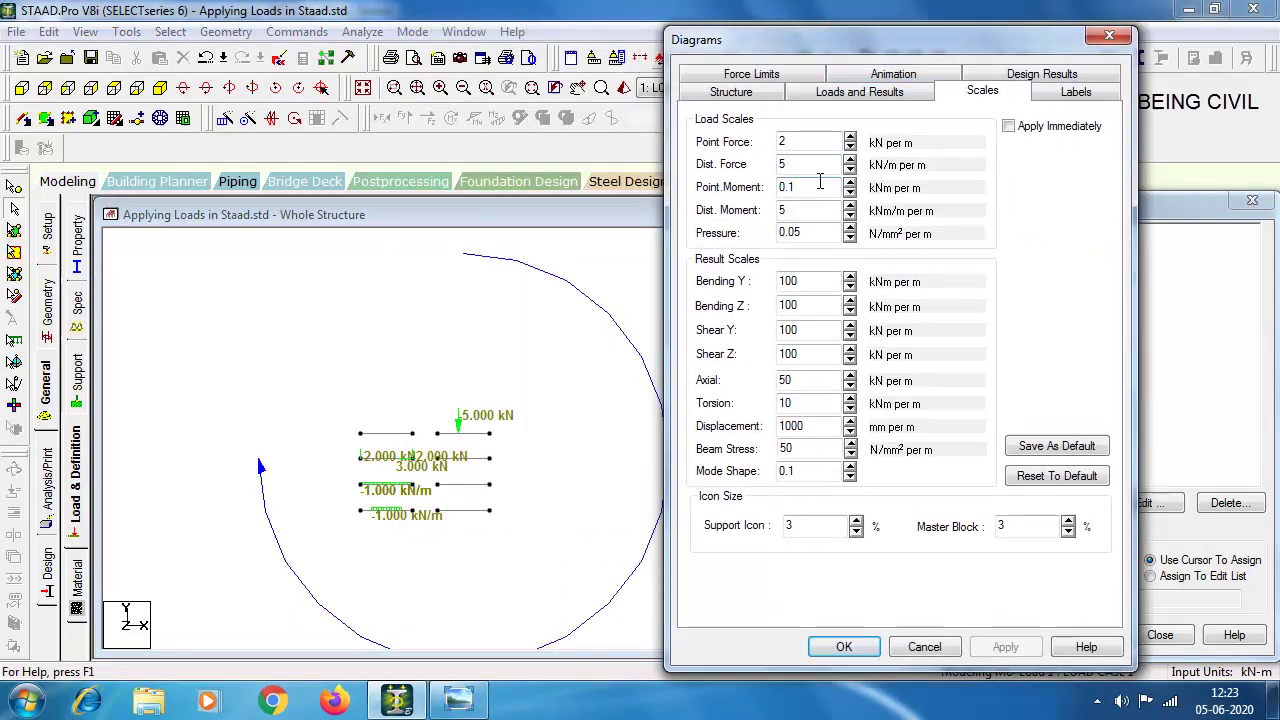
{"action": "left_click", "coordinate": [1008, 126]}
{"action": "left_click", "coordinate": [850, 182]}
{"action": "left_click", "coordinate": [850, 182]}
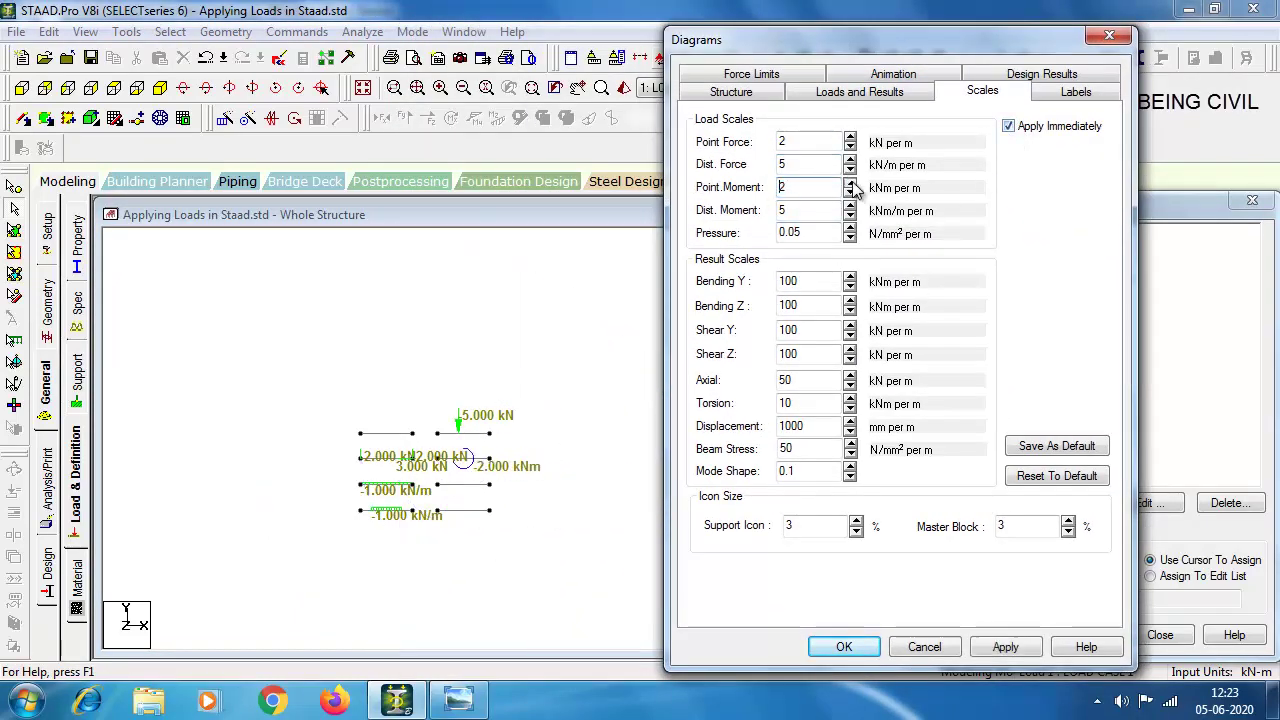
{"action": "left_click", "coordinate": [844, 647]}
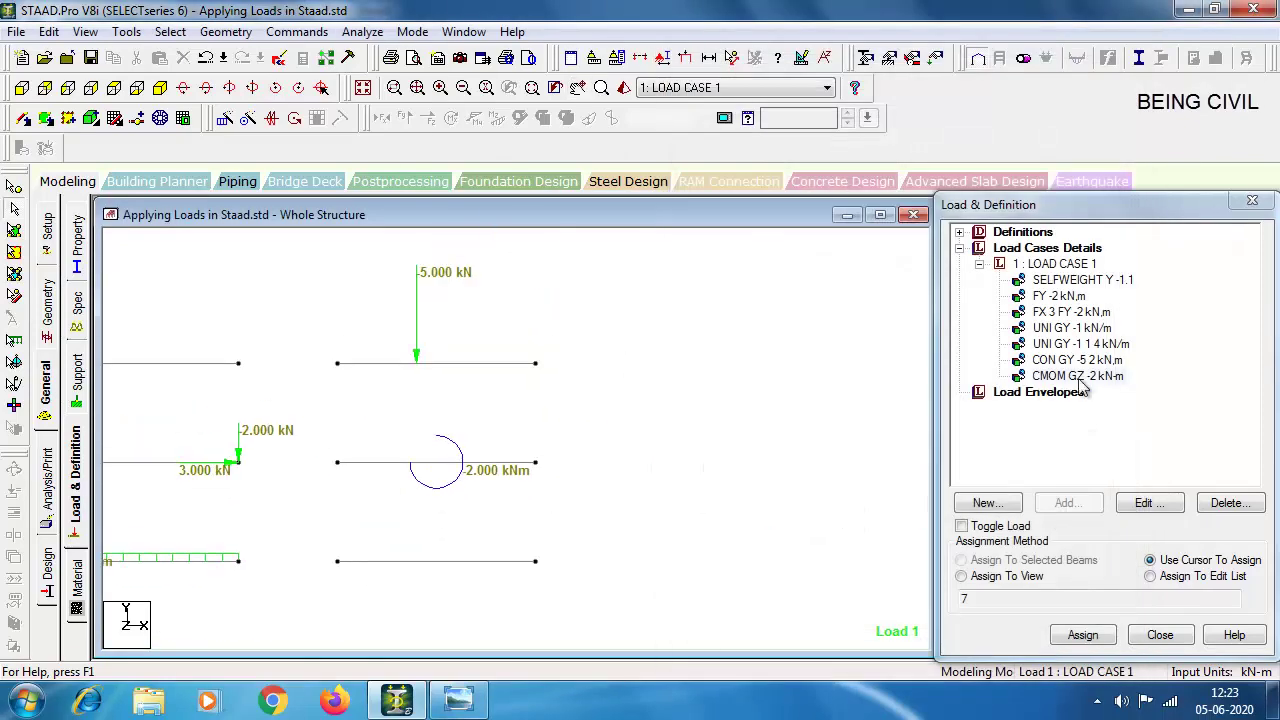
{"action": "left_click", "coordinate": [458, 700]}
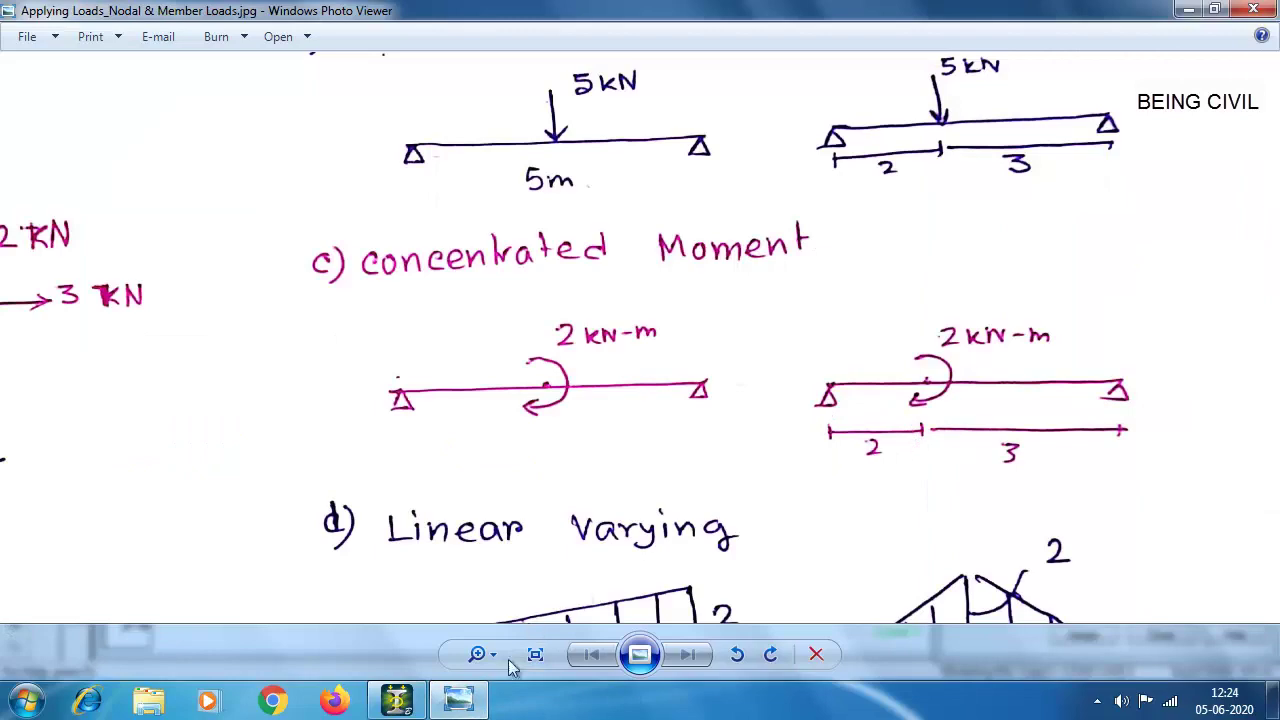
Step: Place member 7's -2 kNm moment at d1 = 2 m, then view the linear-varying sketch
{"action": "left_click", "coordinate": [458, 700]}
{"action": "double_click", "coordinate": [1077, 375]}
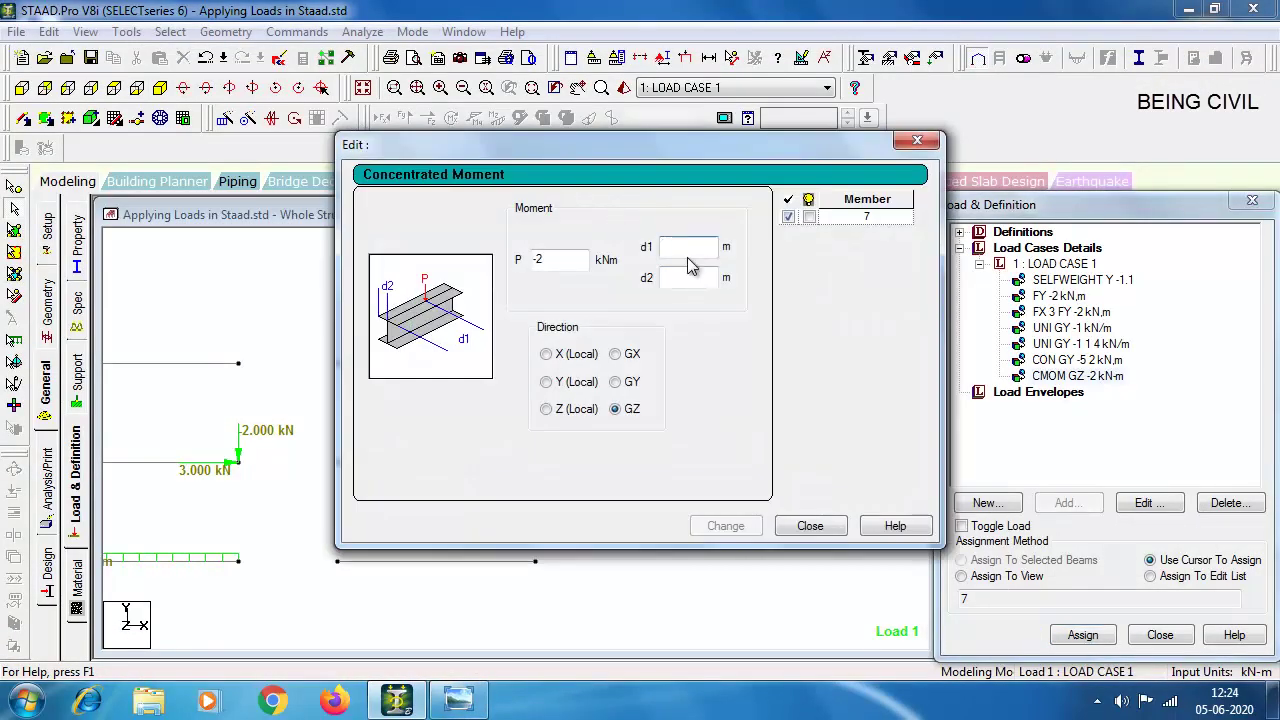
{"action": "left_click", "coordinate": [688, 248]}
{"action": "type", "text": "2"}
{"action": "left_click_drag", "start_coordinate": [600, 144], "coordinate": [931, 95]}
{"action": "left_click", "coordinate": [1056, 476]}
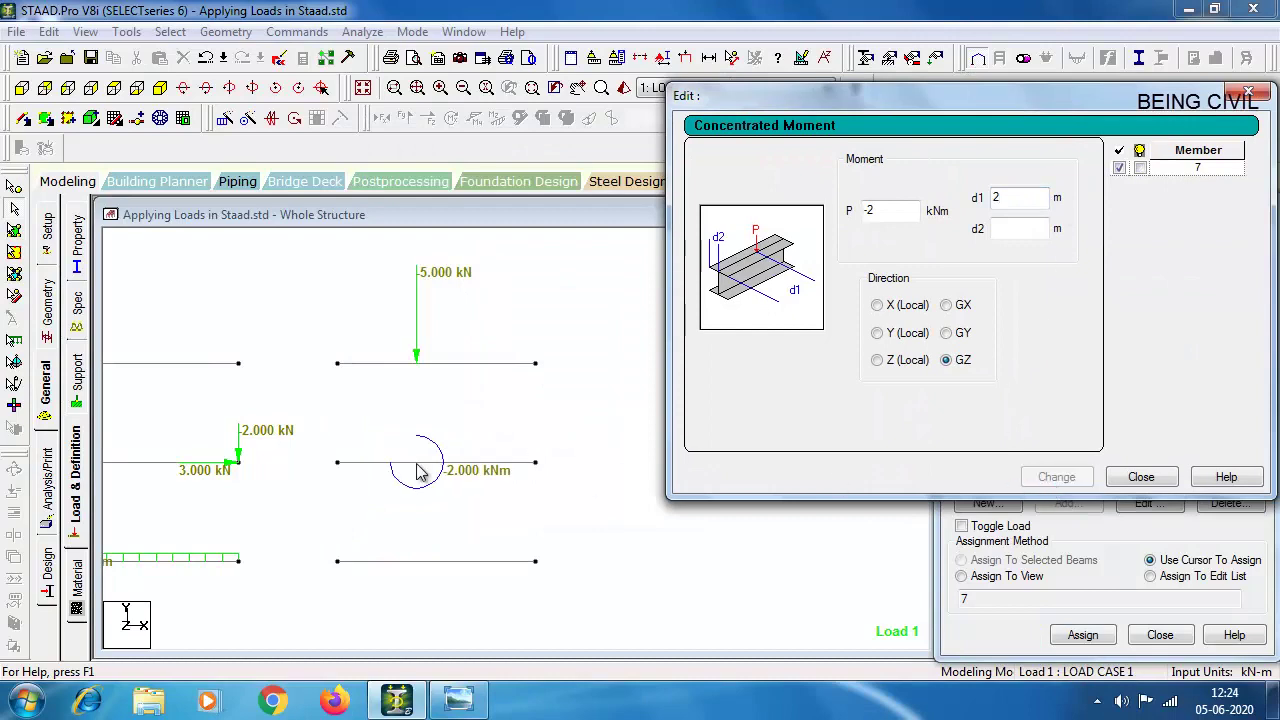
{"action": "left_click", "coordinate": [1141, 477]}
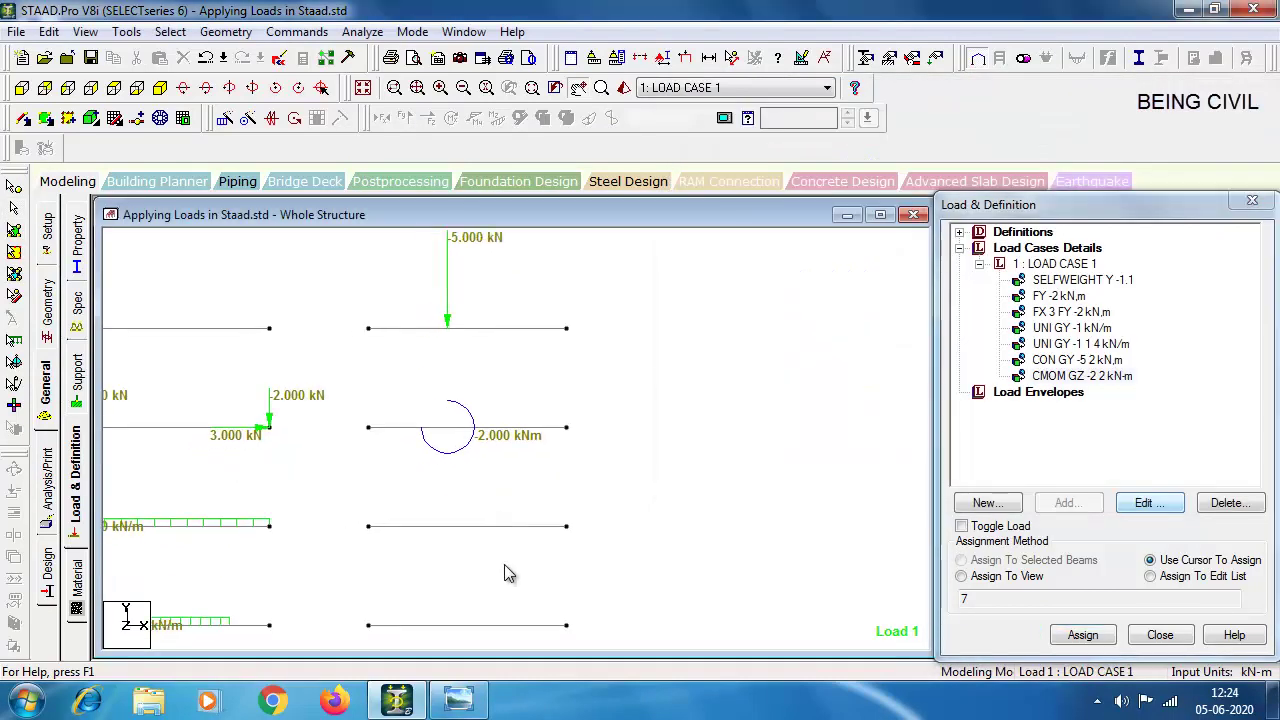
{"action": "left_click", "coordinate": [458, 700]}
{"action": "scroll", "coordinate": [640, 506], "scroll_direction": "down", "scroll_amount": 3}
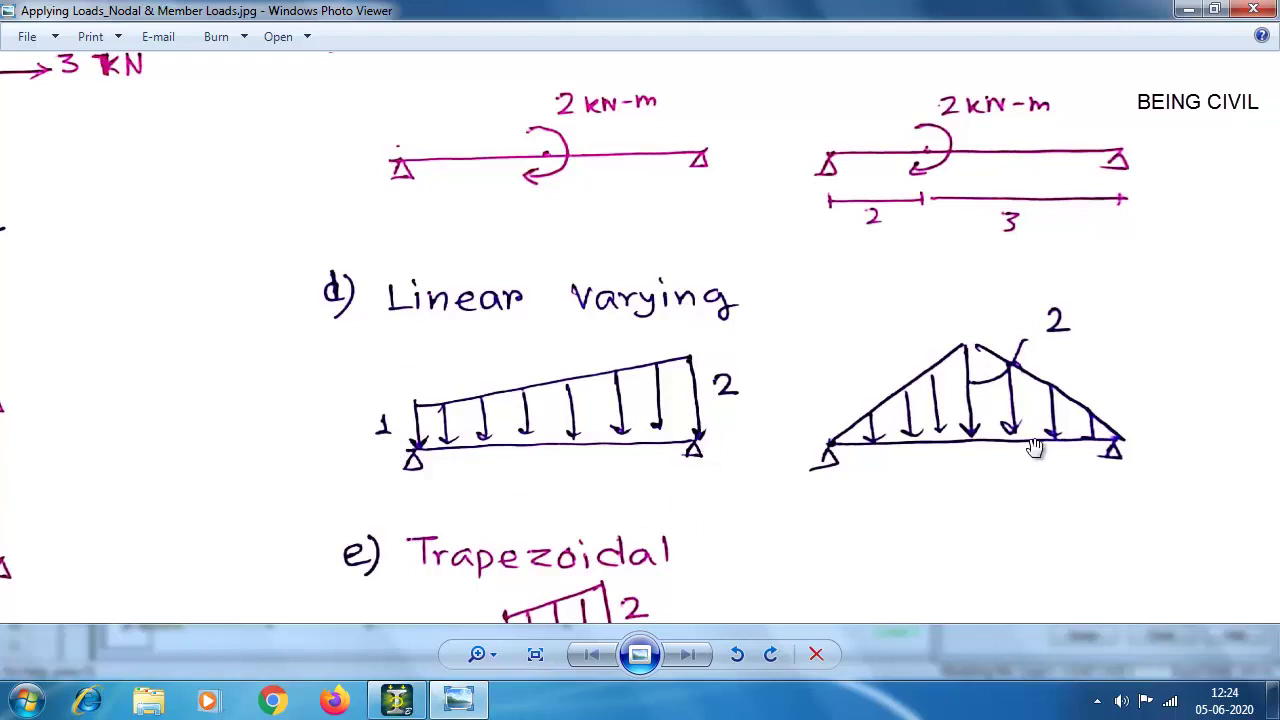
Step: Start a new linear varying member load for load case 1
{"action": "left_click", "coordinate": [486, 692]}
{"action": "left_click", "coordinate": [1050, 264]}
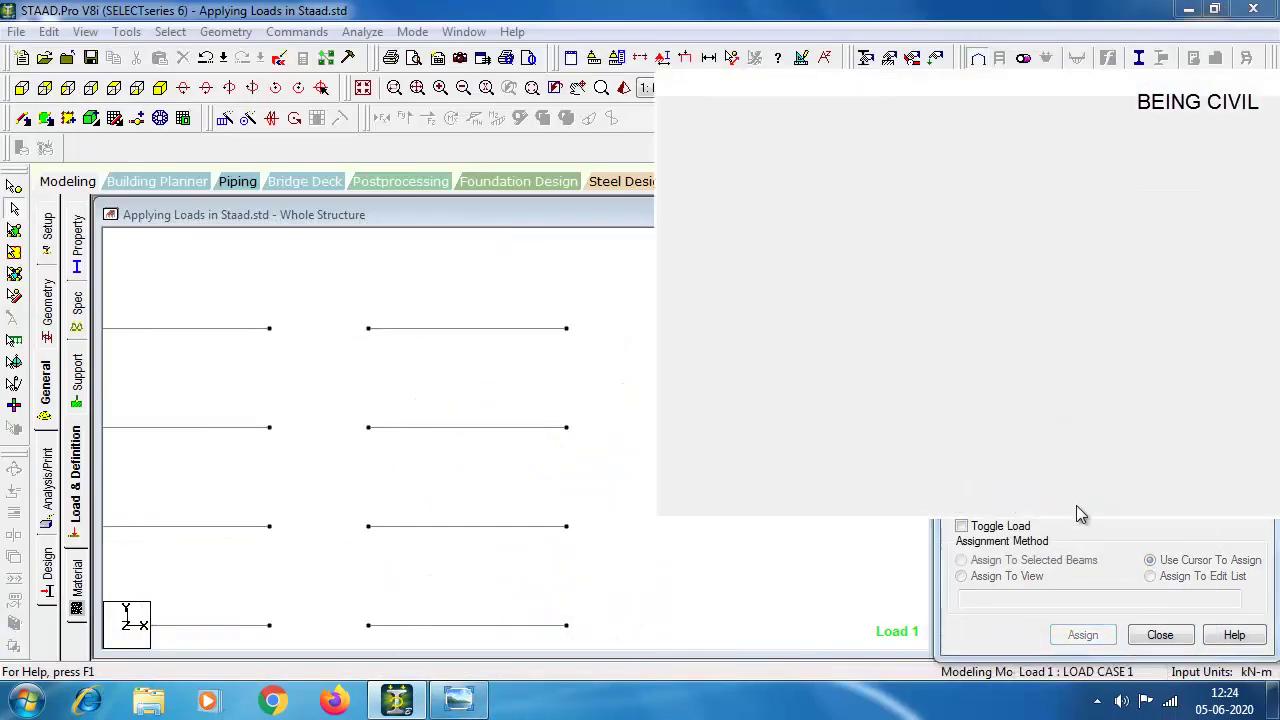
{"action": "left_click", "coordinate": [1078, 512]}
{"action": "left_click", "coordinate": [219, 101]}
{"action": "left_click", "coordinate": [230, 167]}
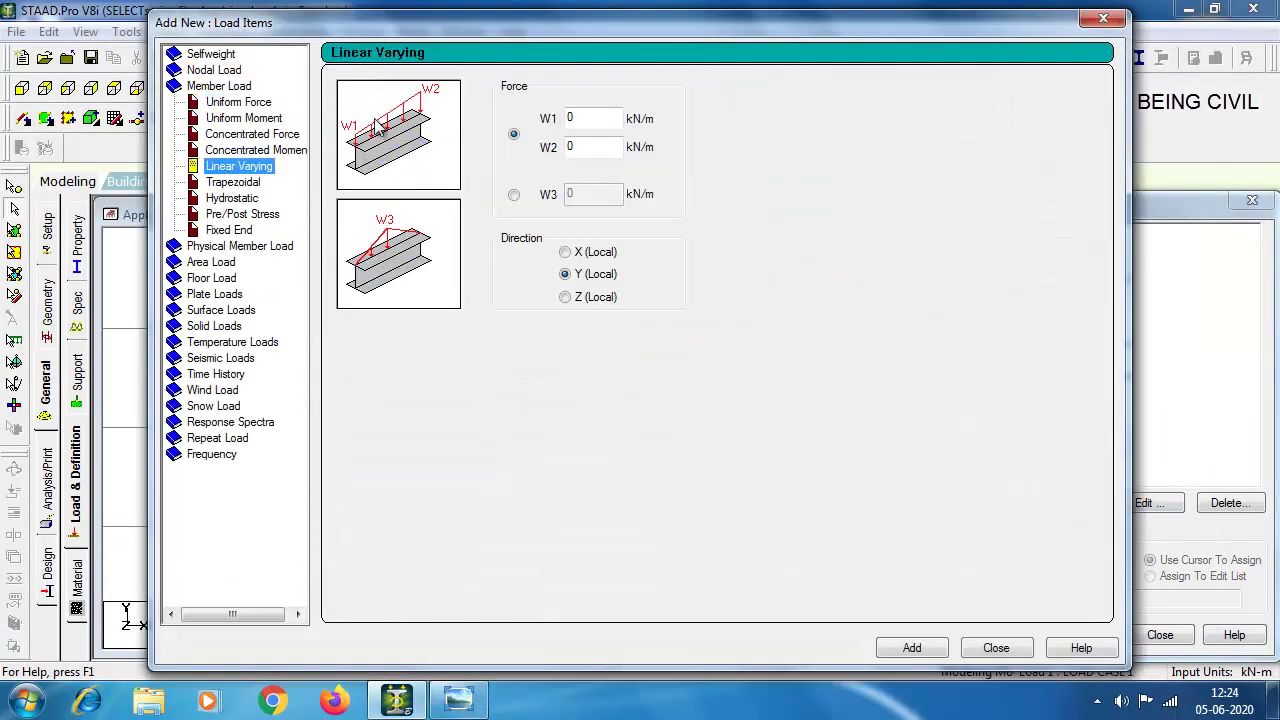
Step: Enter W1 -1 and W2 -2 kN/m in local Y and add the load
{"action": "left_click", "coordinate": [567, 118]}
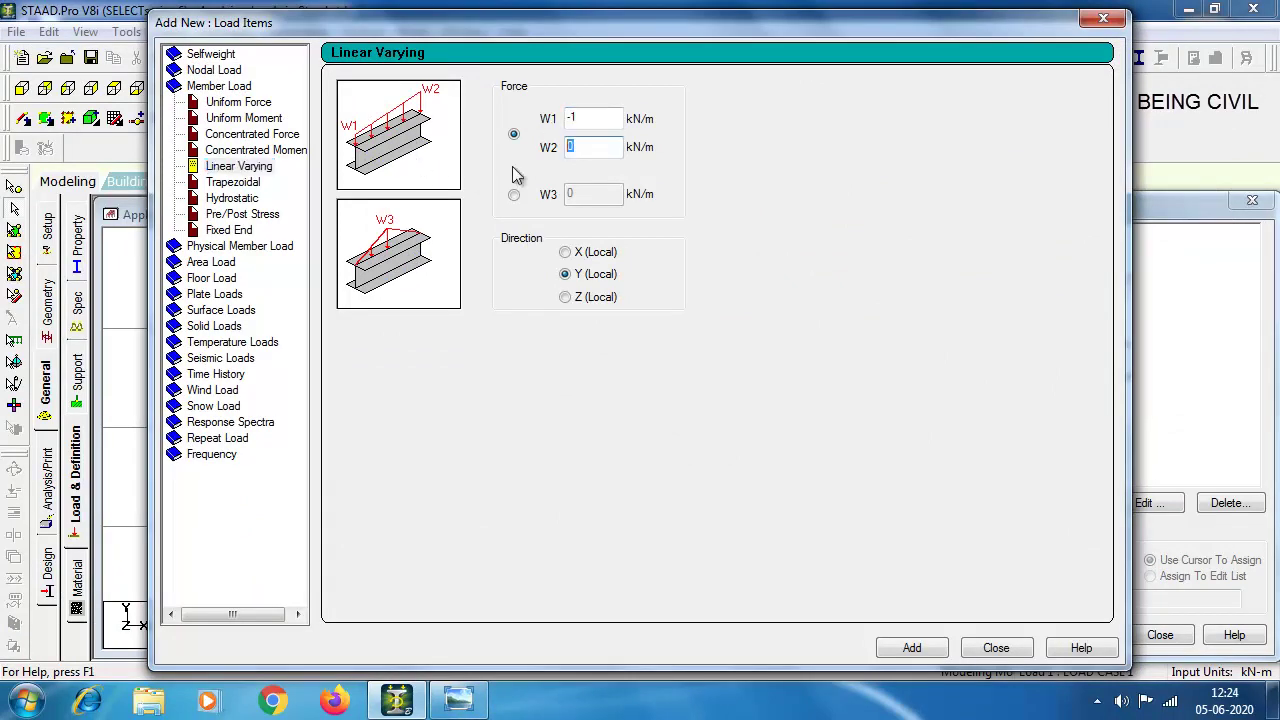
{"action": "key", "text": "alt+Tab"}
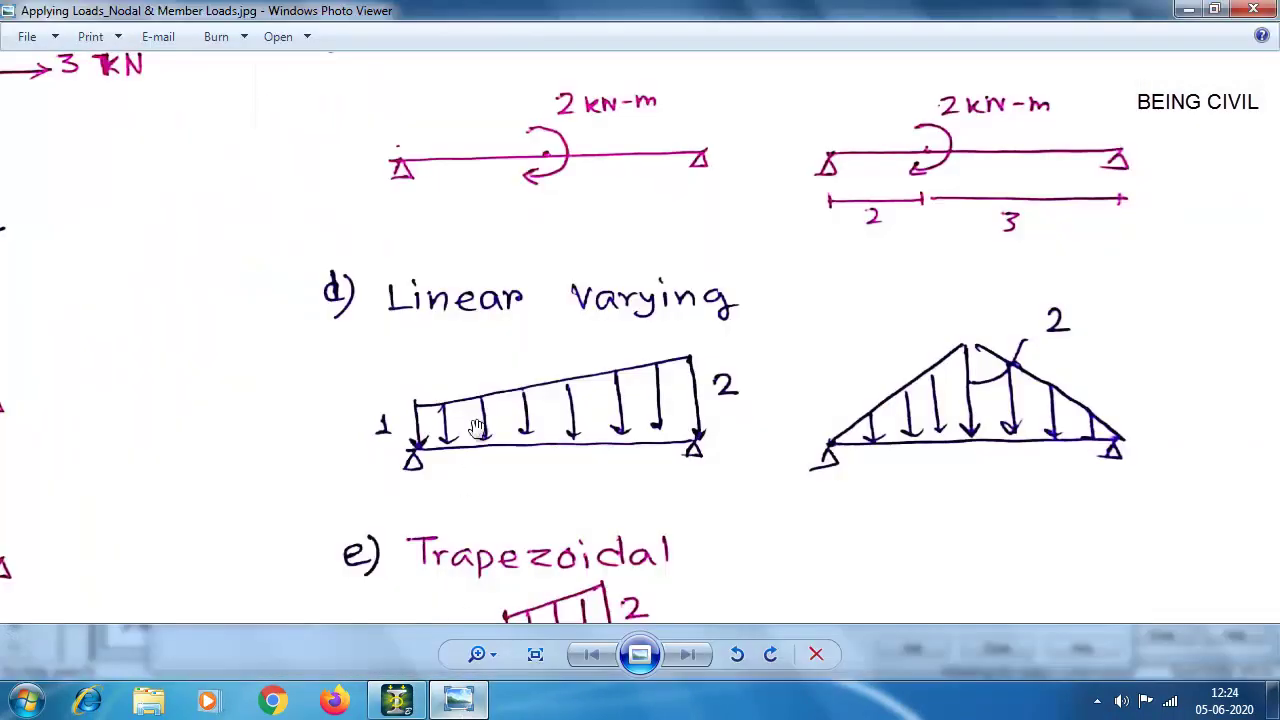
{"action": "left_click", "coordinate": [458, 700]}
{"action": "type", "text": "-1"}
{"action": "key", "text": "Tab"}
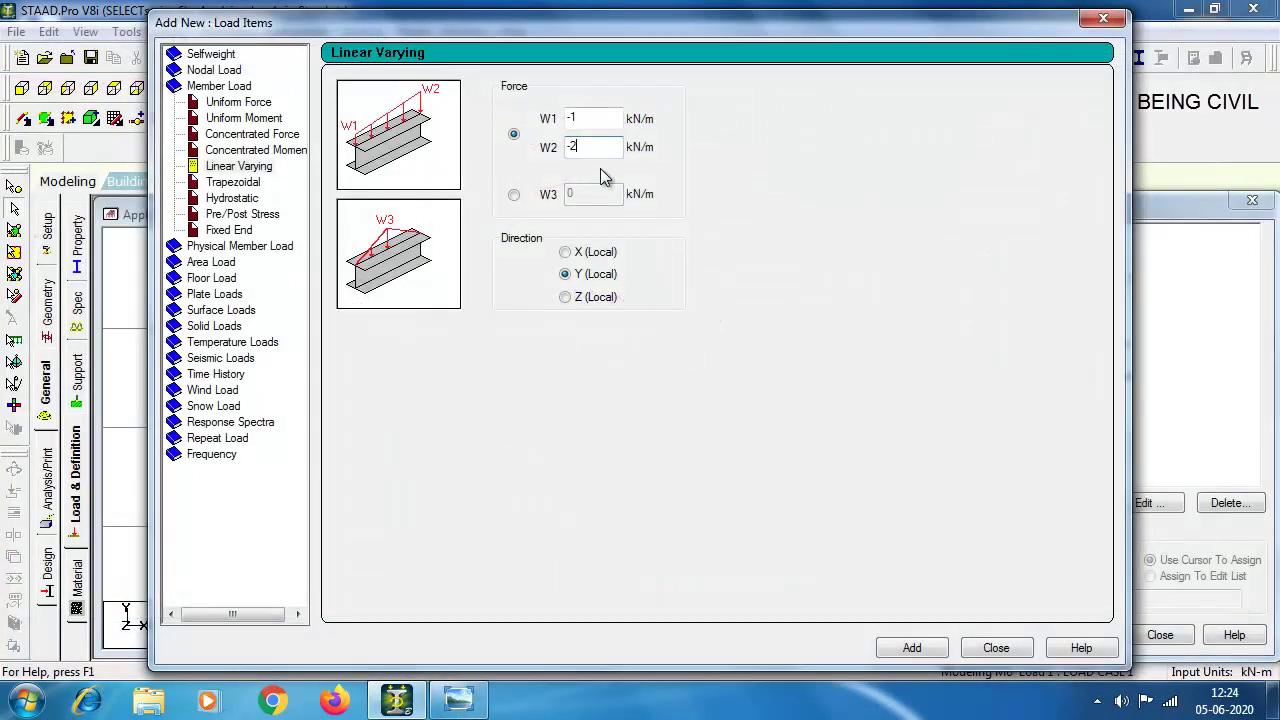
{"action": "left_click", "coordinate": [912, 648]}
{"action": "left_click", "coordinate": [990, 648]}
Step: Assign the linear varying load to the selected beam 6
{"action": "left_click", "coordinate": [1005, 561]}
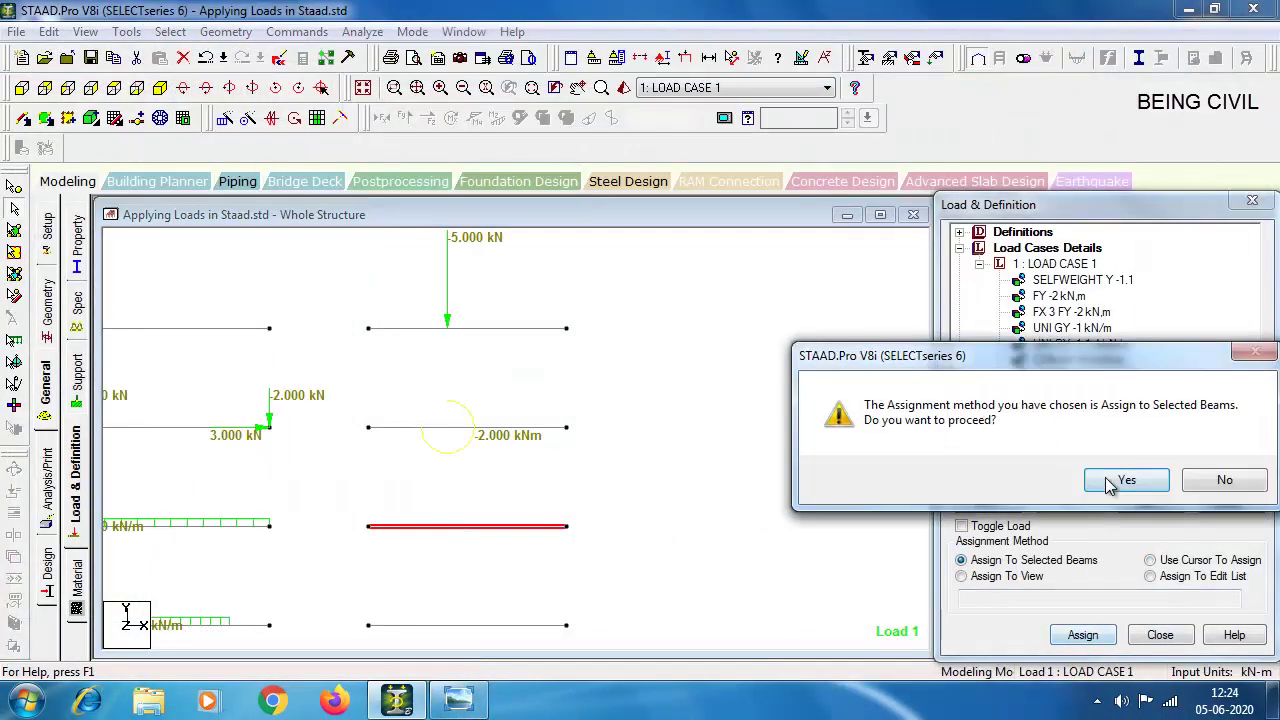
{"action": "left_click", "coordinate": [1049, 480]}
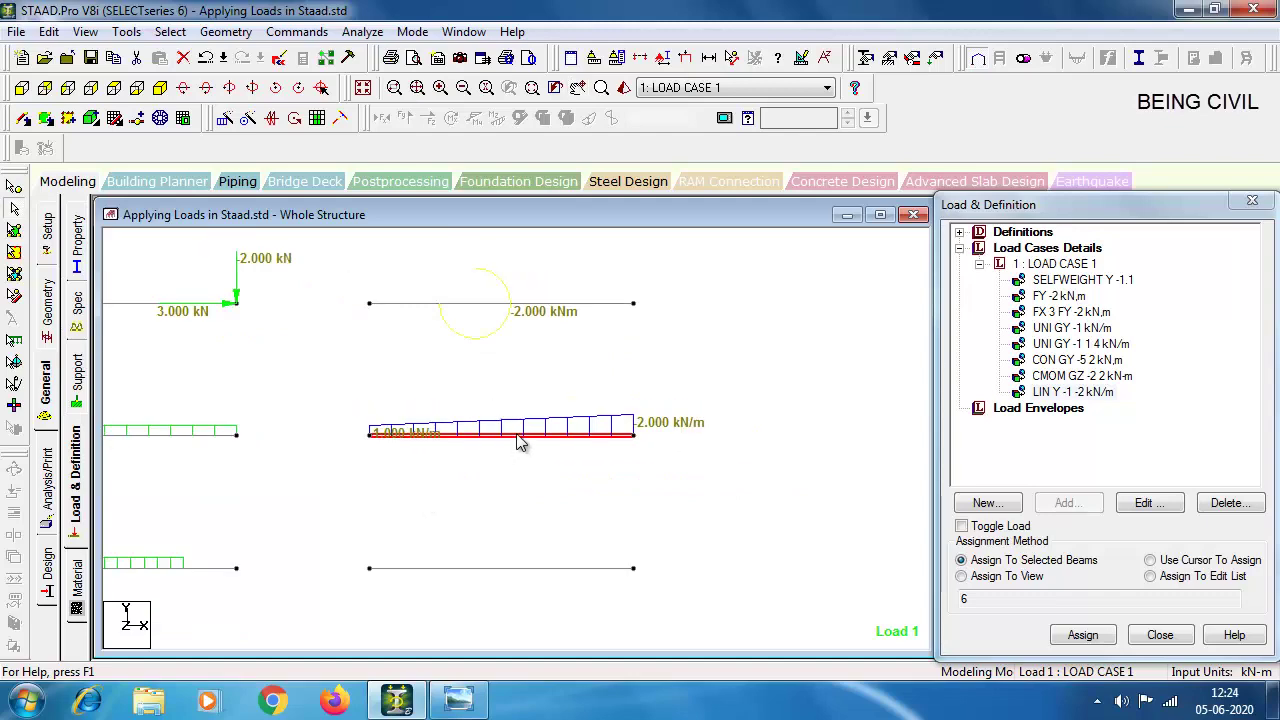
{"action": "left_click", "coordinate": [1070, 392]}
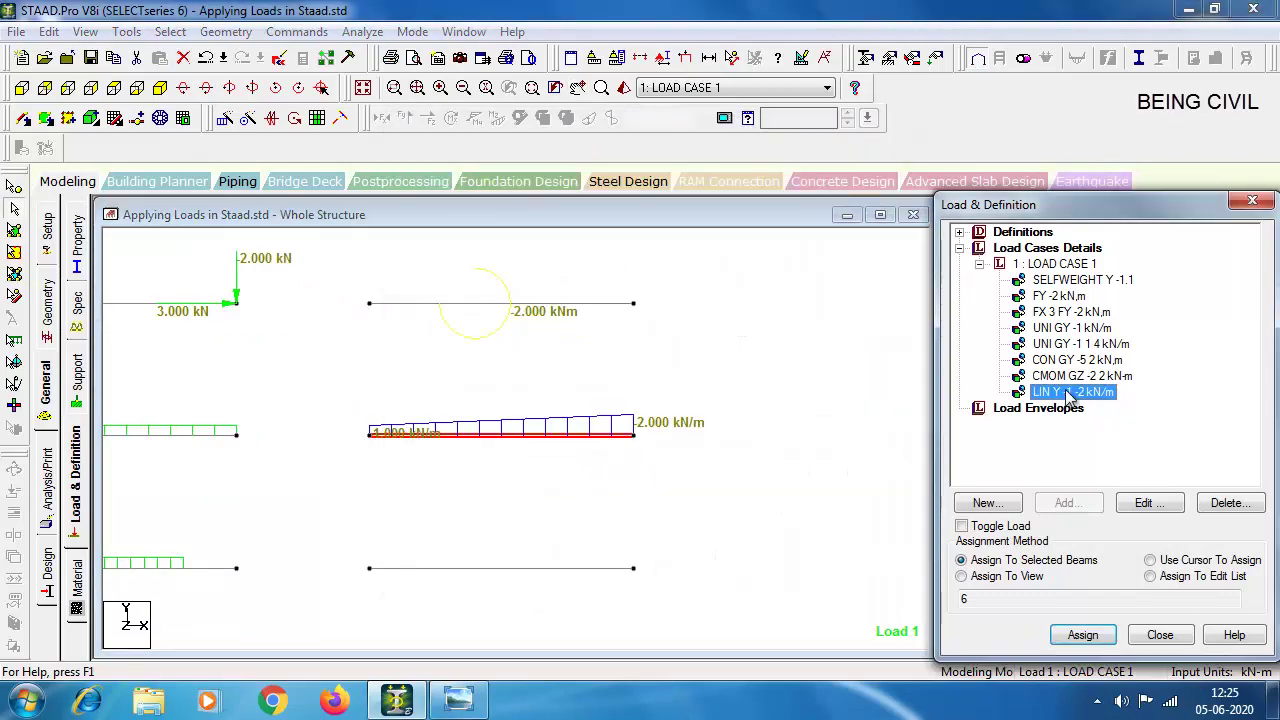
Step: Change beam 6's load to a triangular load peaking at W3 = -2 kN/m
{"action": "double_click", "coordinate": [1070, 392]}
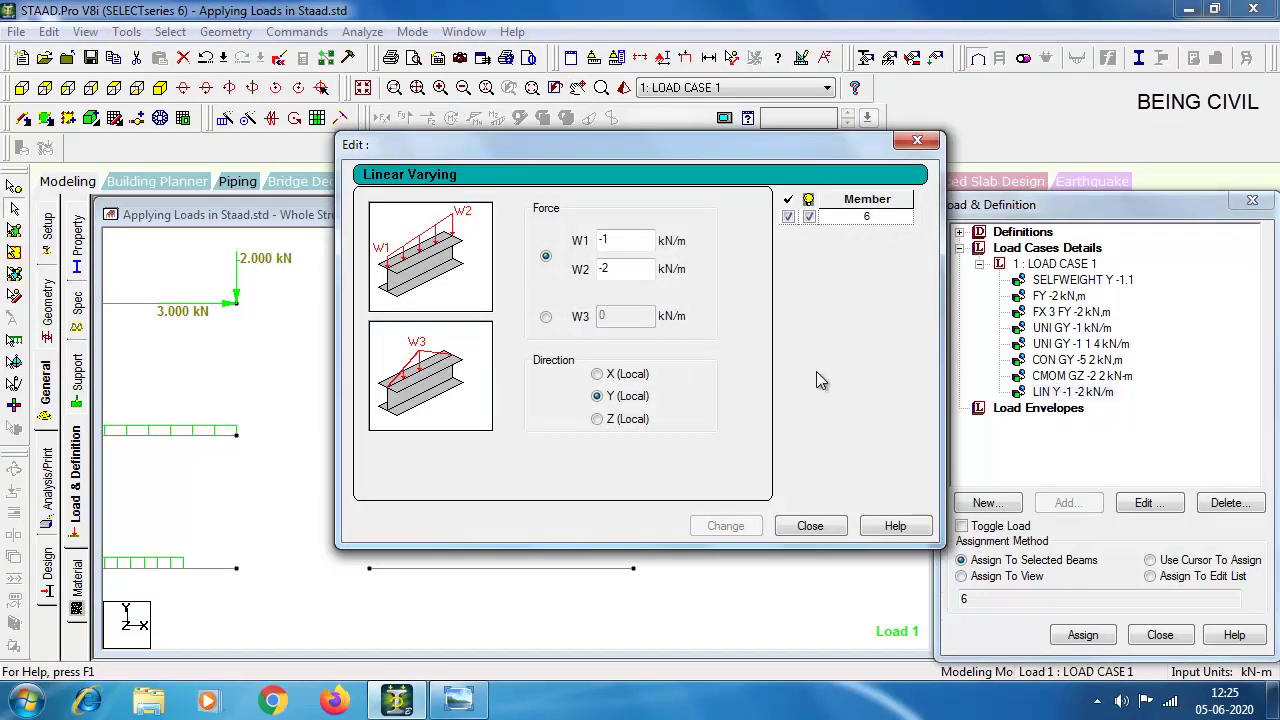
{"action": "left_click", "coordinate": [546, 318]}
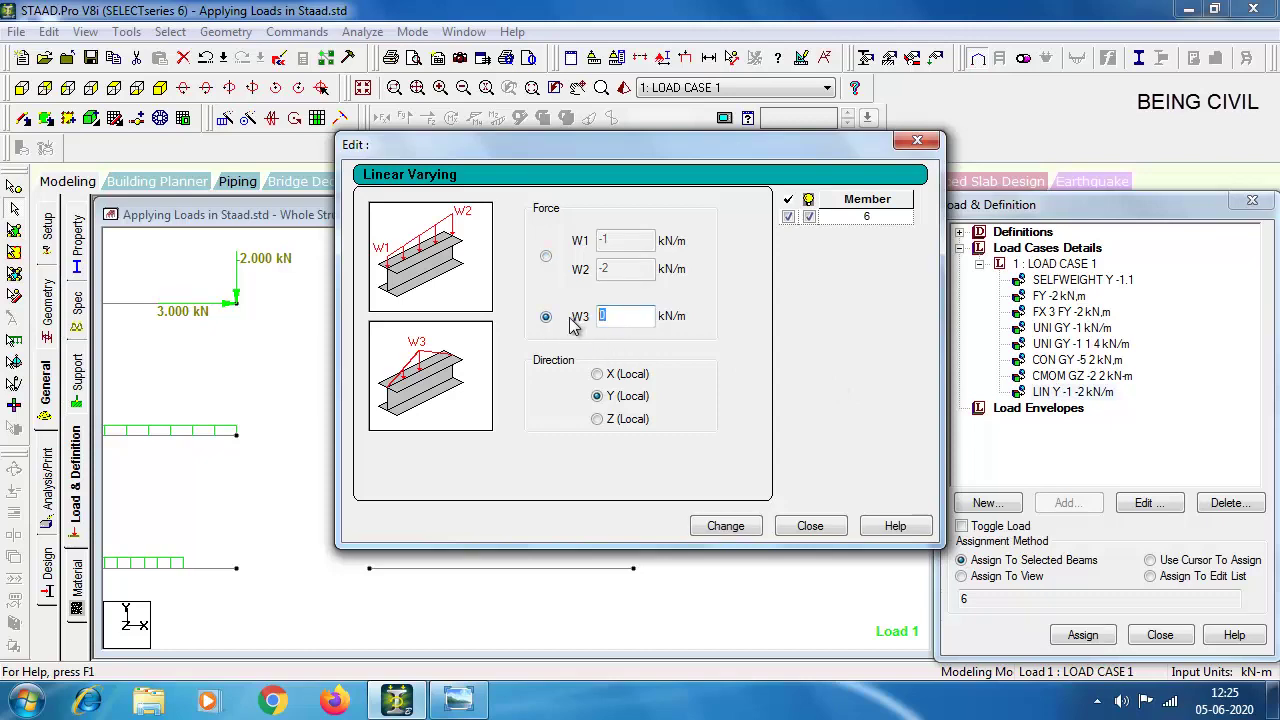
{"action": "left_click", "coordinate": [483, 697]}
{"action": "left_click", "coordinate": [483, 697]}
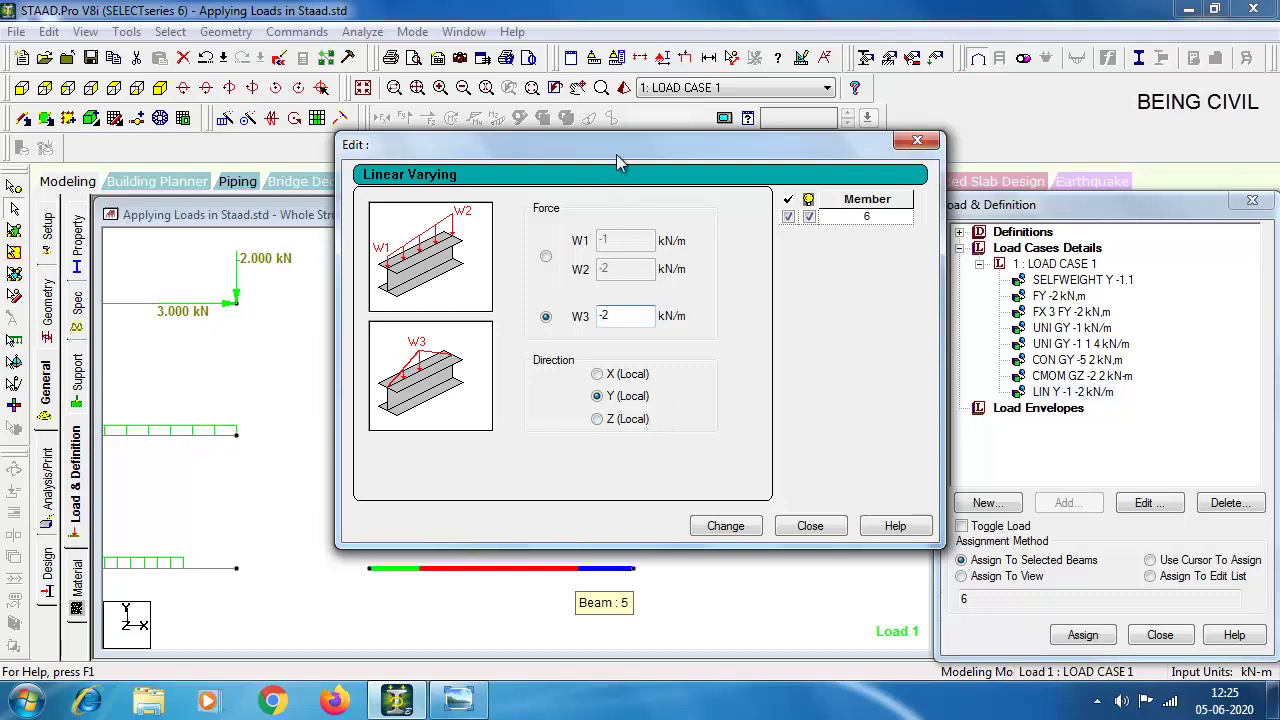
{"action": "left_click_drag", "start_coordinate": [617, 155], "coordinate": [937, 110]}
{"action": "left_click", "coordinate": [1045, 481]}
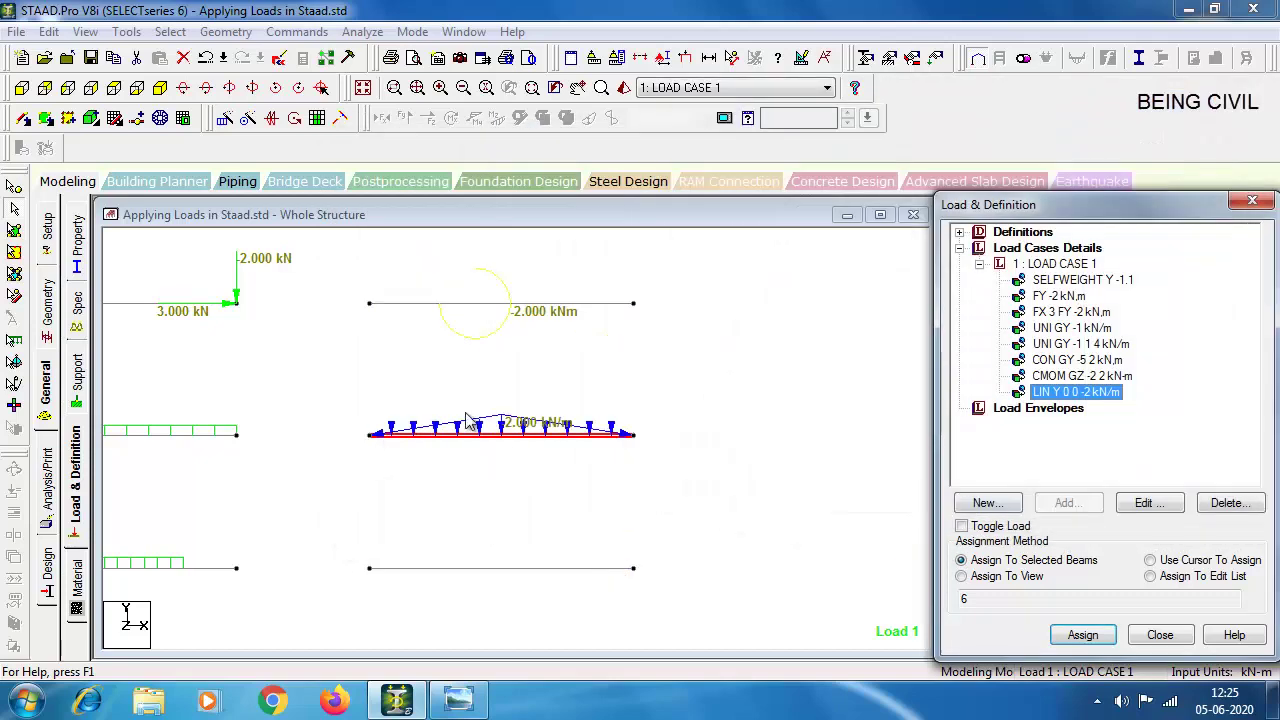
{"action": "scroll", "coordinate": [491, 478], "scroll_direction": "up", "scroll_amount": 3}
Step: Scroll the reference sketches to the trapezoidal load, then return to the STAAD model
{"action": "key", "text": "alt+Tab"}
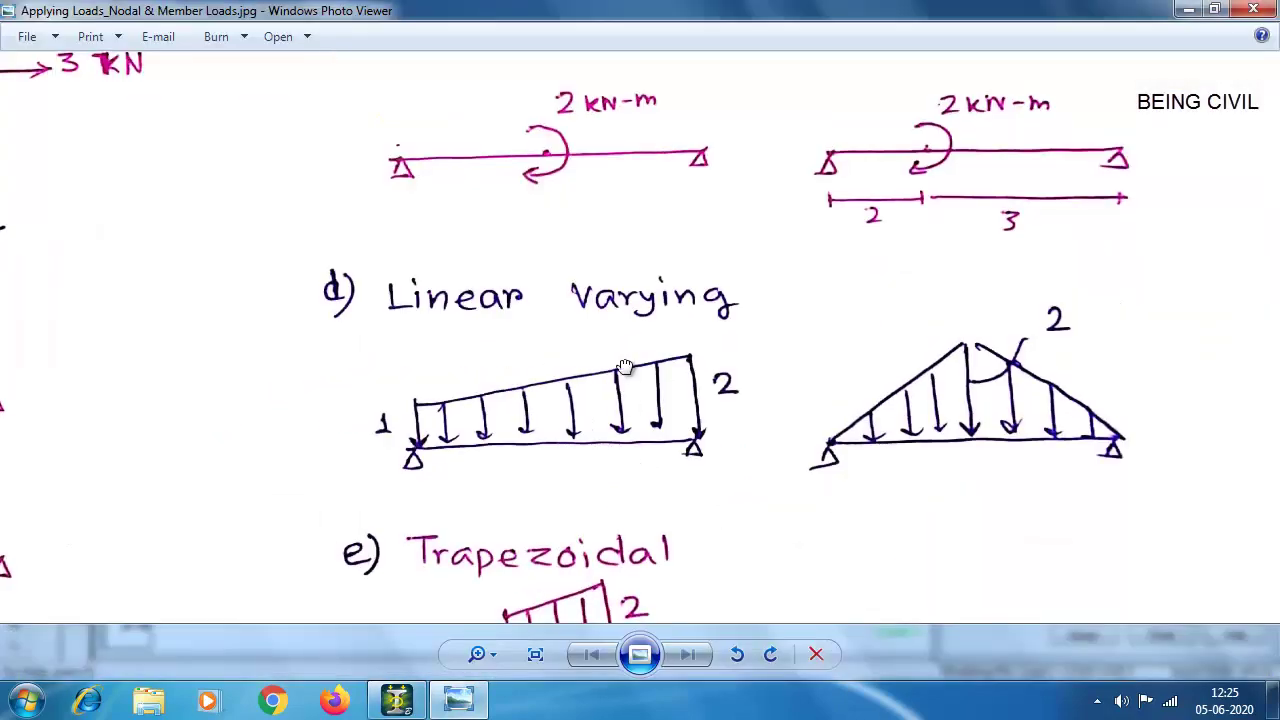
{"action": "scroll", "coordinate": [584, 498], "scroll_direction": "down", "scroll_amount": 2}
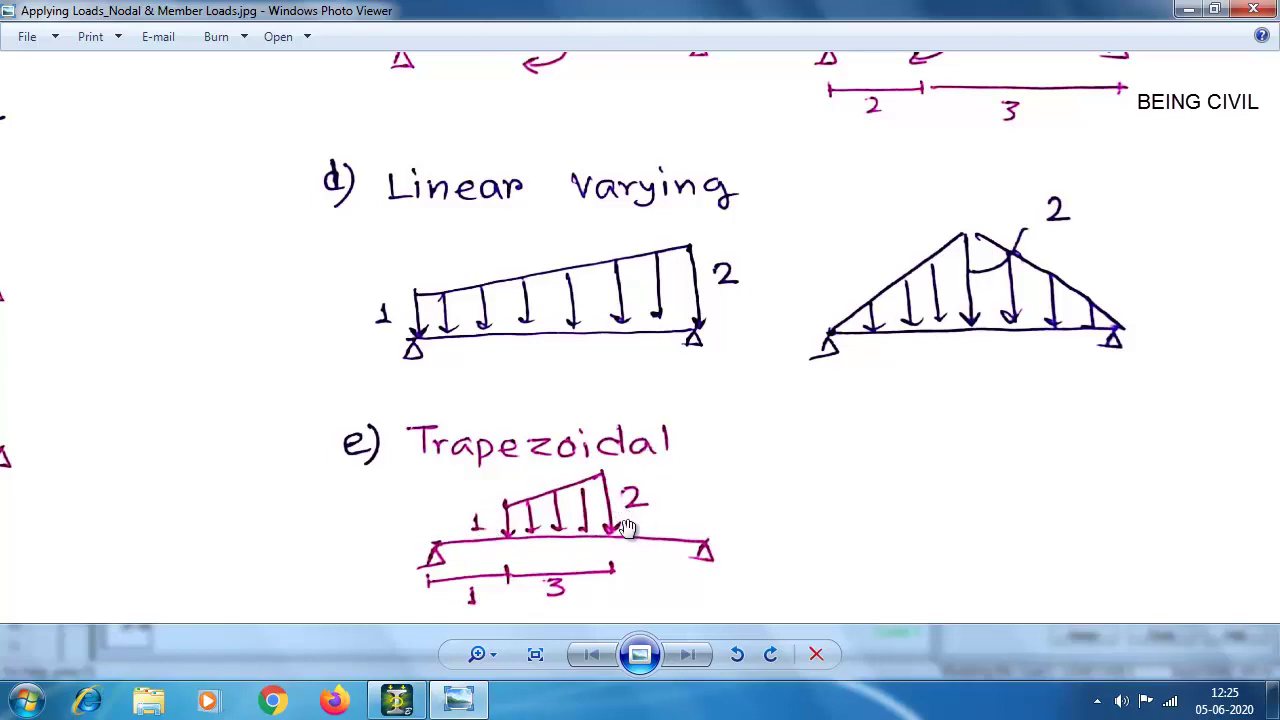
{"action": "left_click", "coordinate": [472, 706]}
Step: Add a trapezoidal GY load of -1 to -2 kN/m from 1 m to 4 m
{"action": "left_click", "coordinate": [1057, 505]}
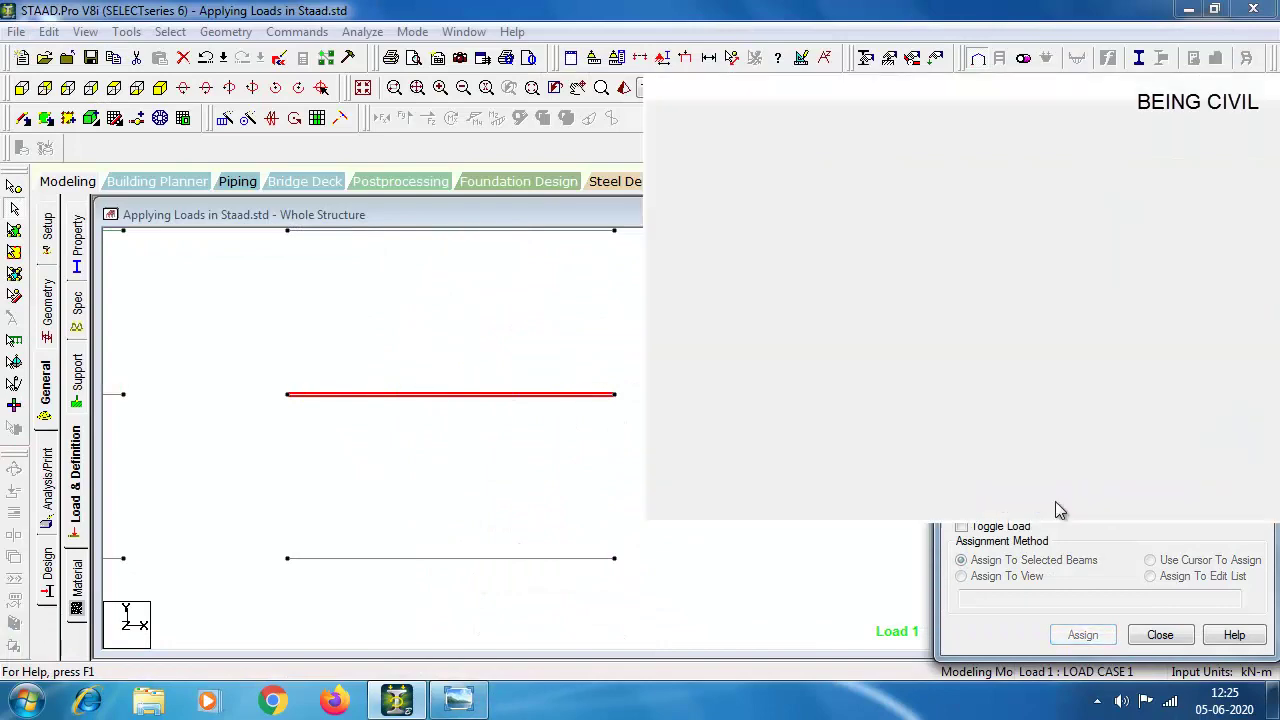
{"action": "left_click", "coordinate": [219, 102]}
{"action": "left_click", "coordinate": [233, 182]}
{"action": "left_click", "coordinate": [530, 122]}
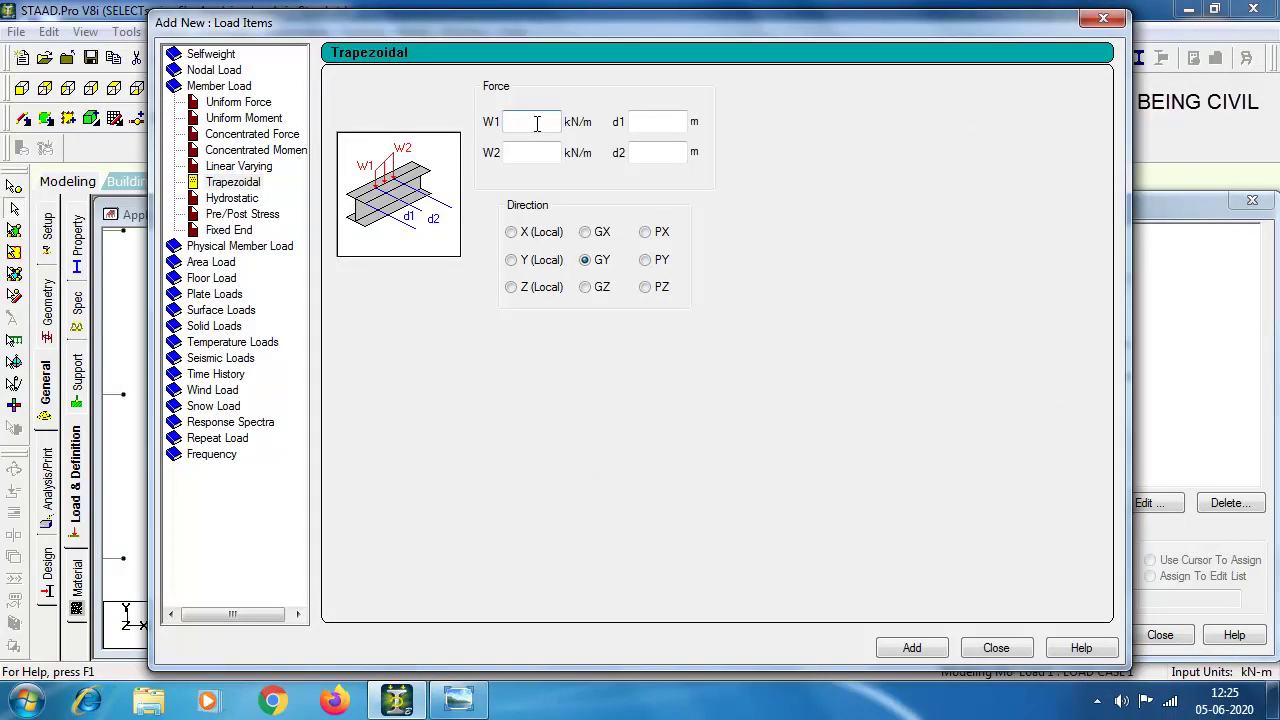
{"action": "key", "text": "alt+Tab"}
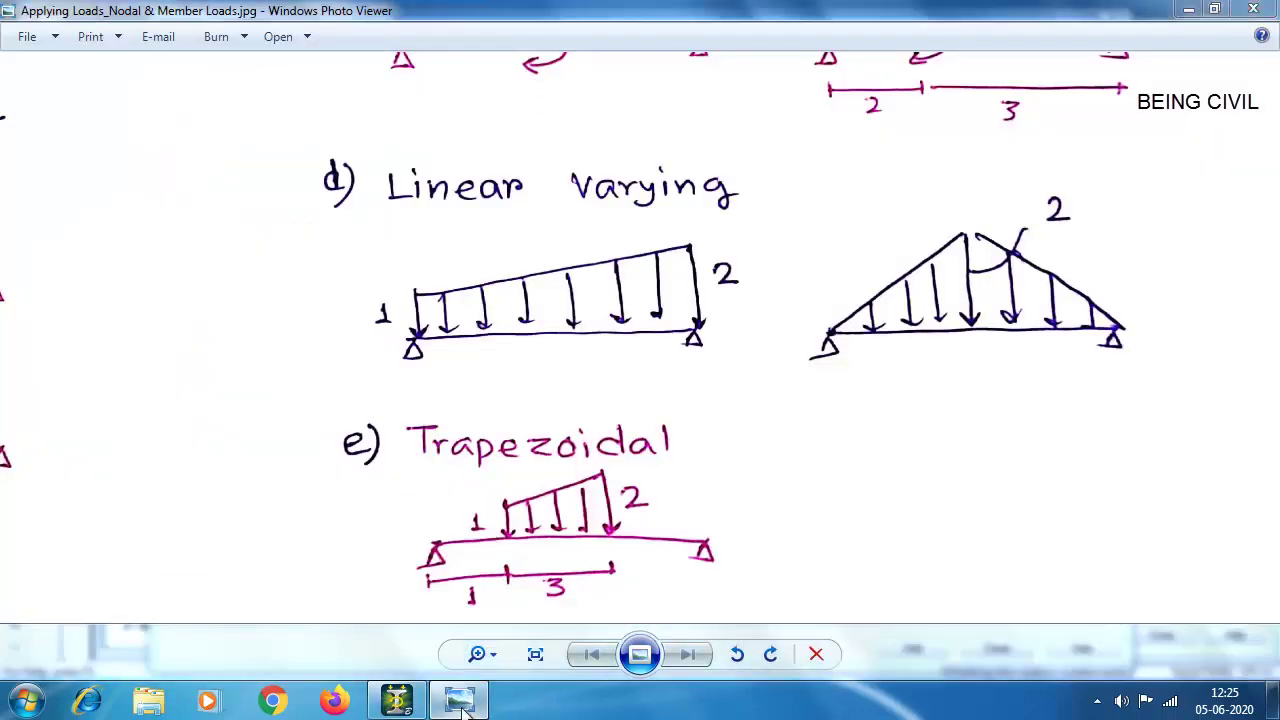
{"action": "key", "text": "alt+Tab"}
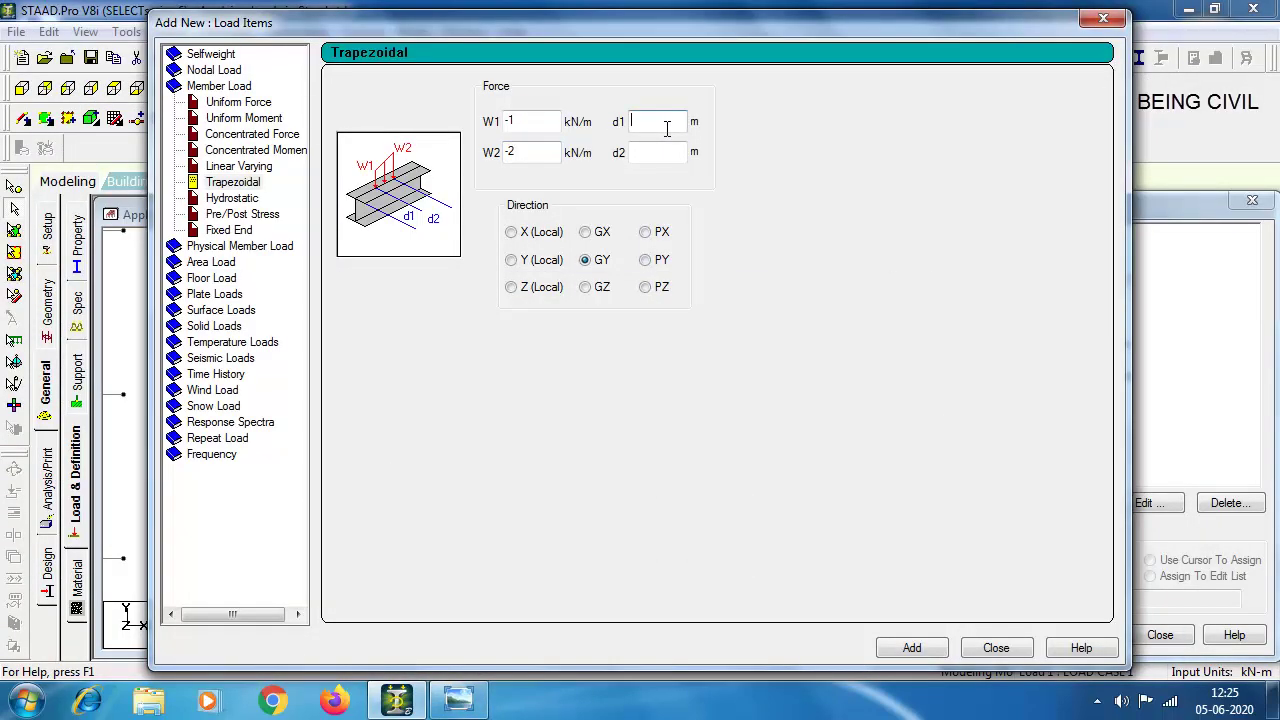
{"action": "key", "text": "alt+Tab"}
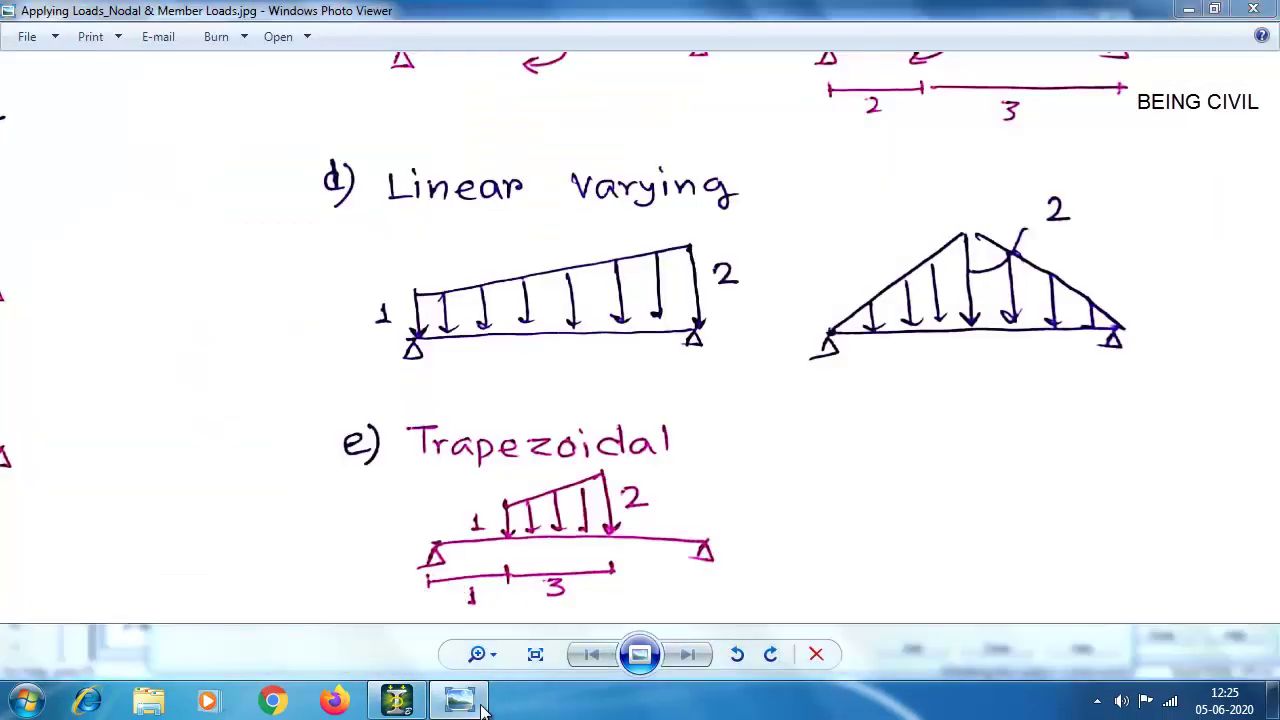
{"action": "key", "text": "alt+Tab"}
{"action": "left_click", "coordinate": [912, 648]}
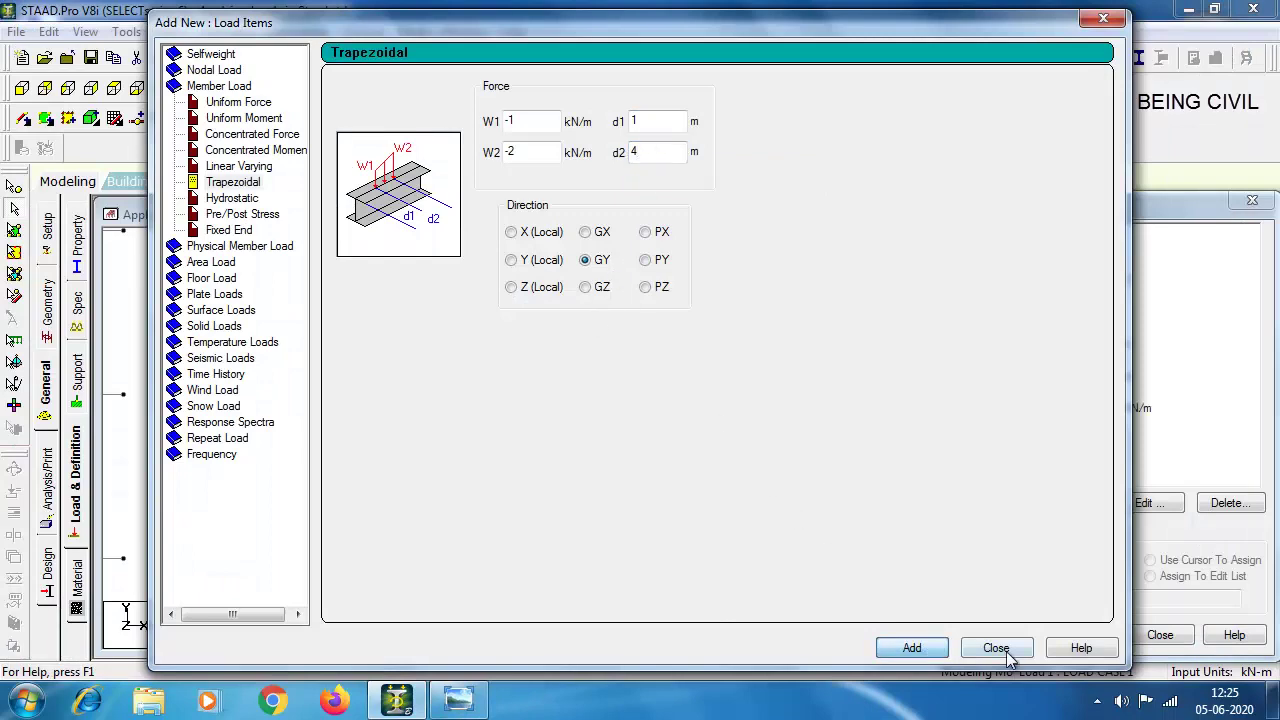
{"action": "left_click", "coordinate": [996, 648]}
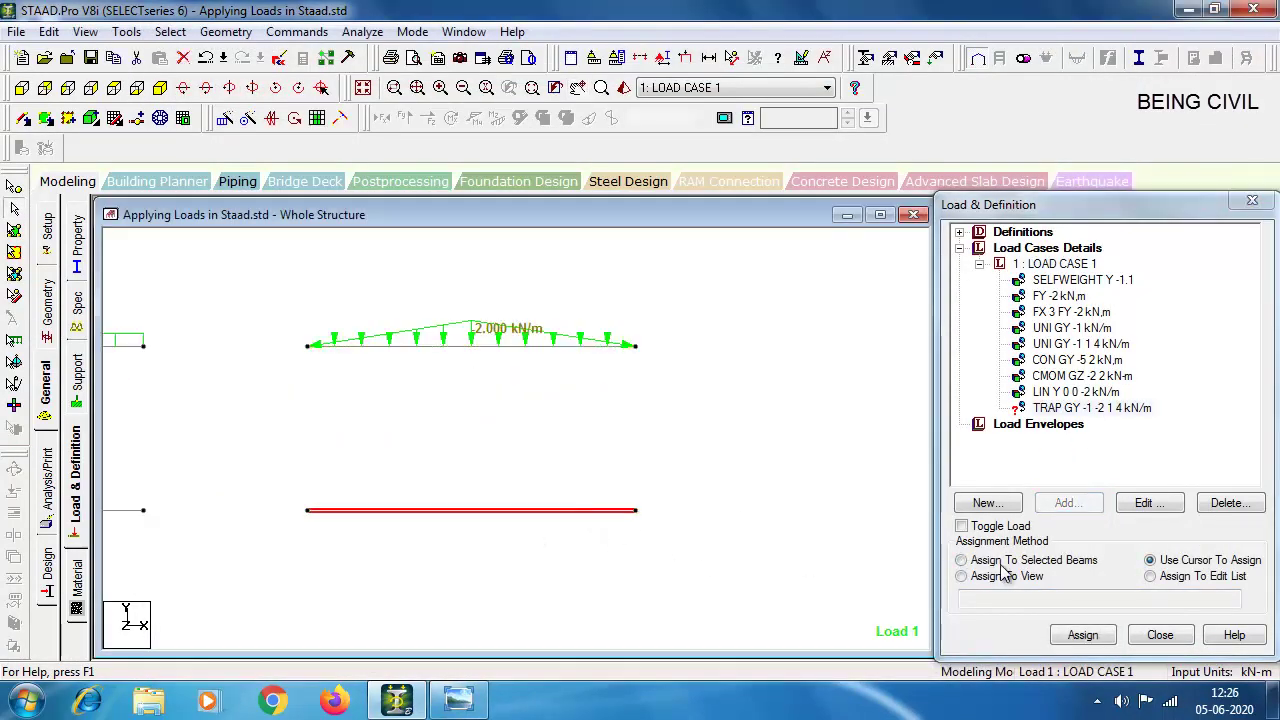
Step: Assign the TRAP GY load to beam 5 and pan to show all loaded beams
{"action": "left_click", "coordinate": [590, 512]}
{"action": "middle_click_drag", "start_coordinate": [417, 567], "coordinate": [449, 531]}
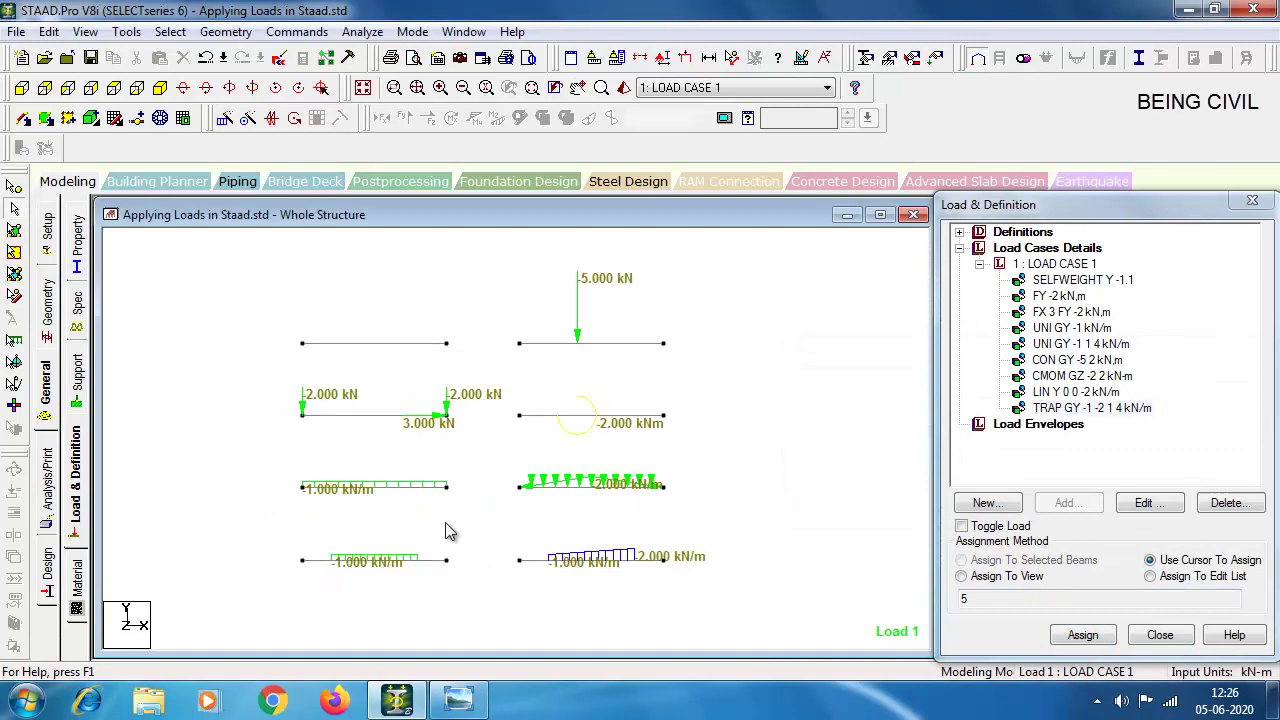